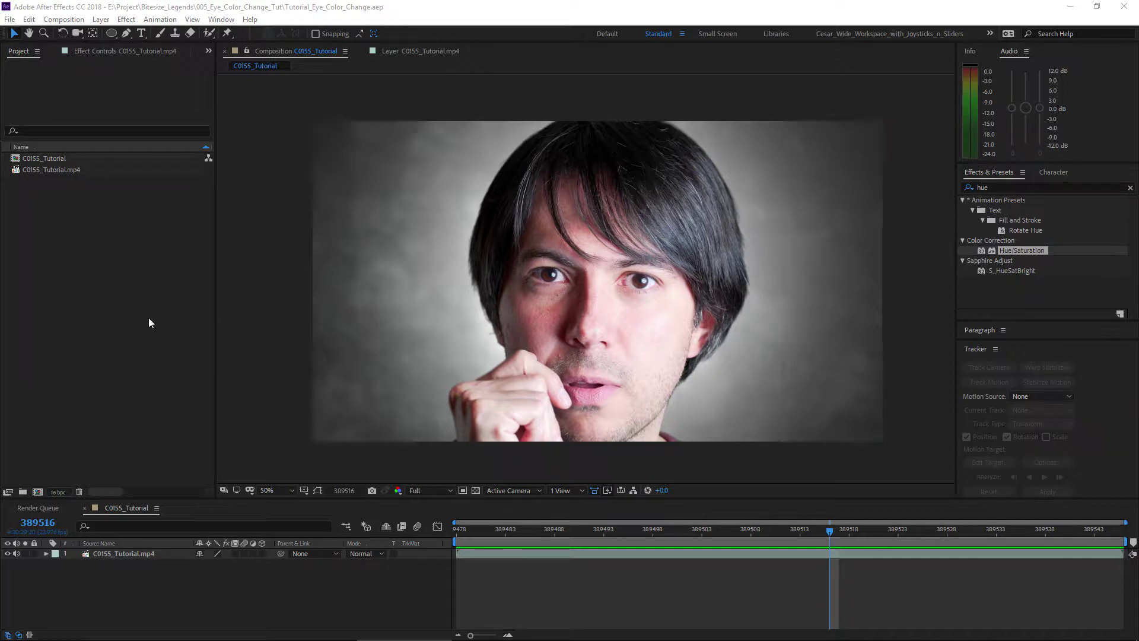
Step: Scrub and play back the face footage to preview the action, returning to frame 389516
click(52, 170)
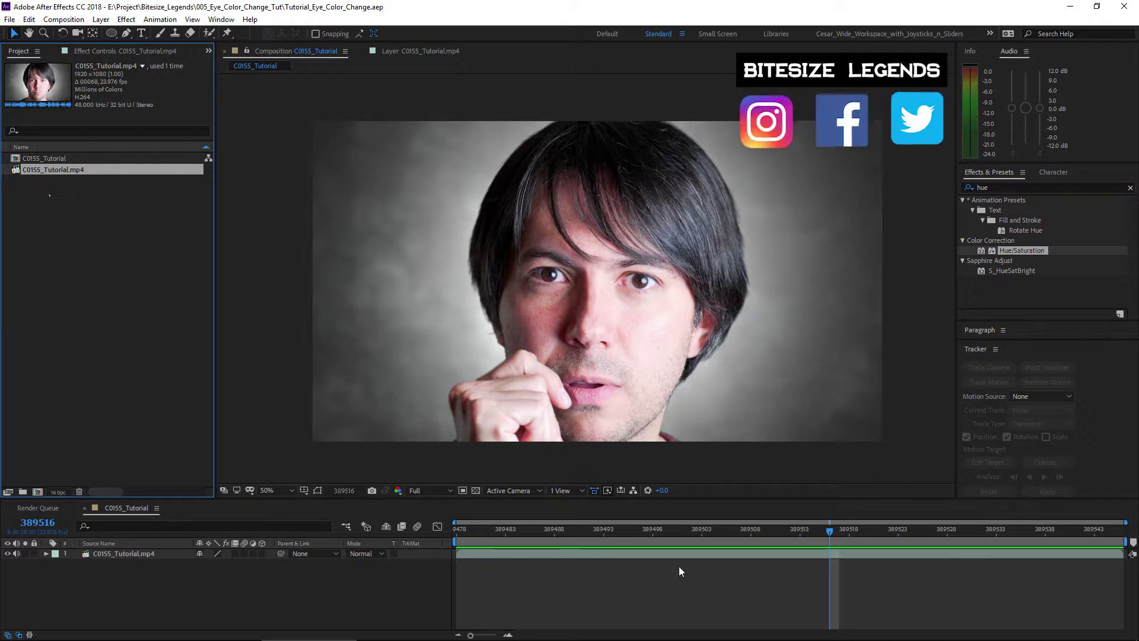
drag(653, 529, 800, 531)
key(space)
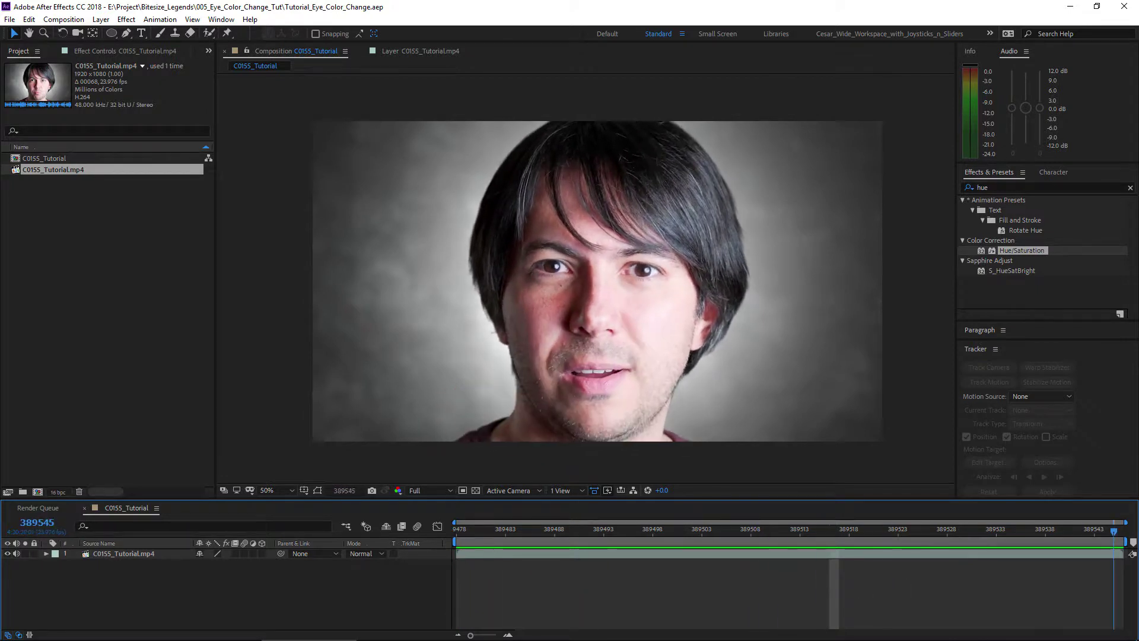
drag(553, 587, 825, 589)
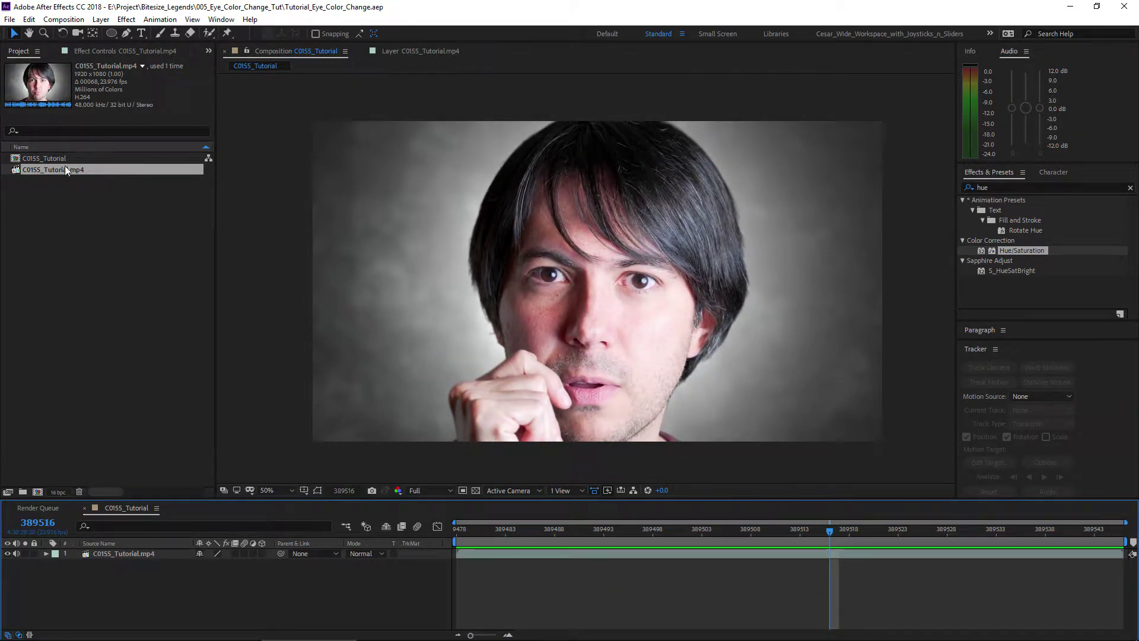
click(750, 441)
click(439, 160)
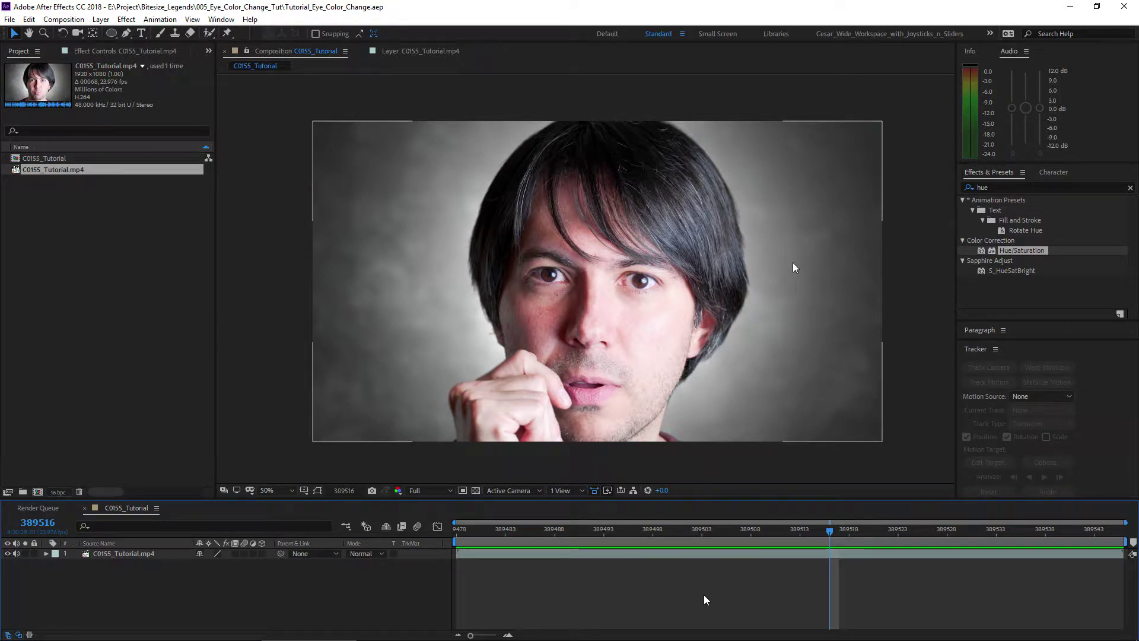
click(564, 616)
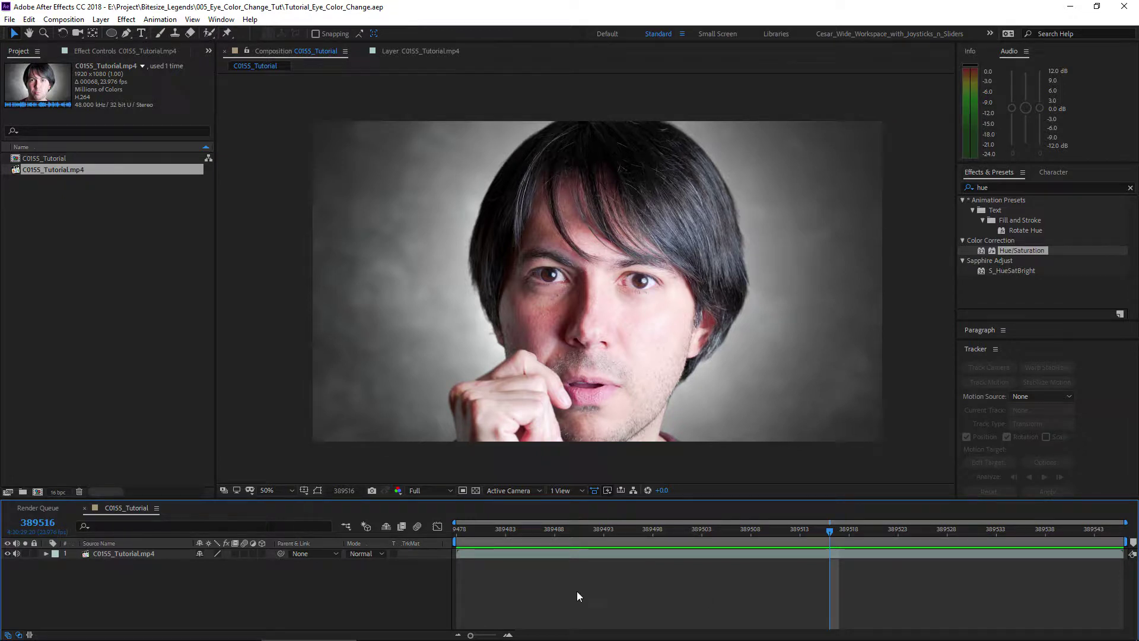
scroll(596, 263, up, 2)
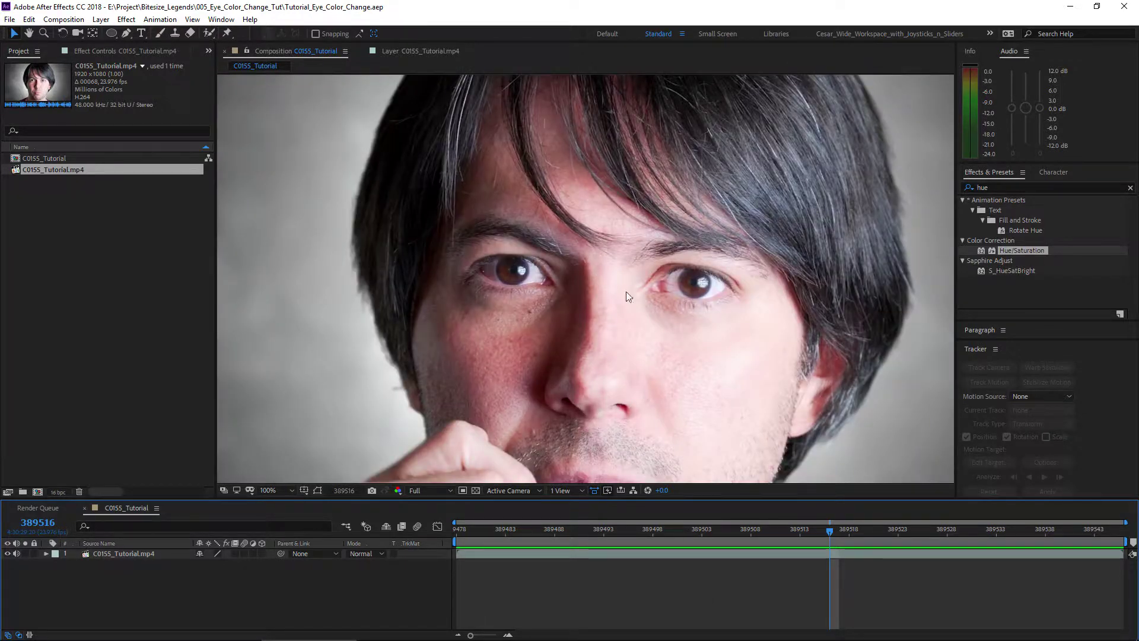
scroll(625, 291, down, 2)
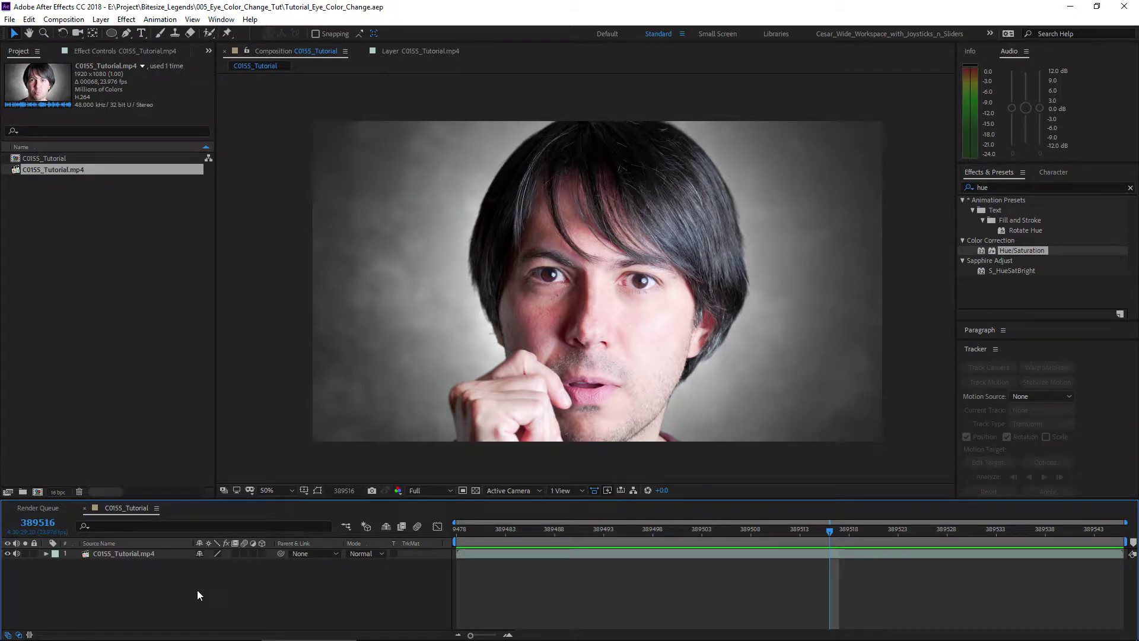
click(617, 346)
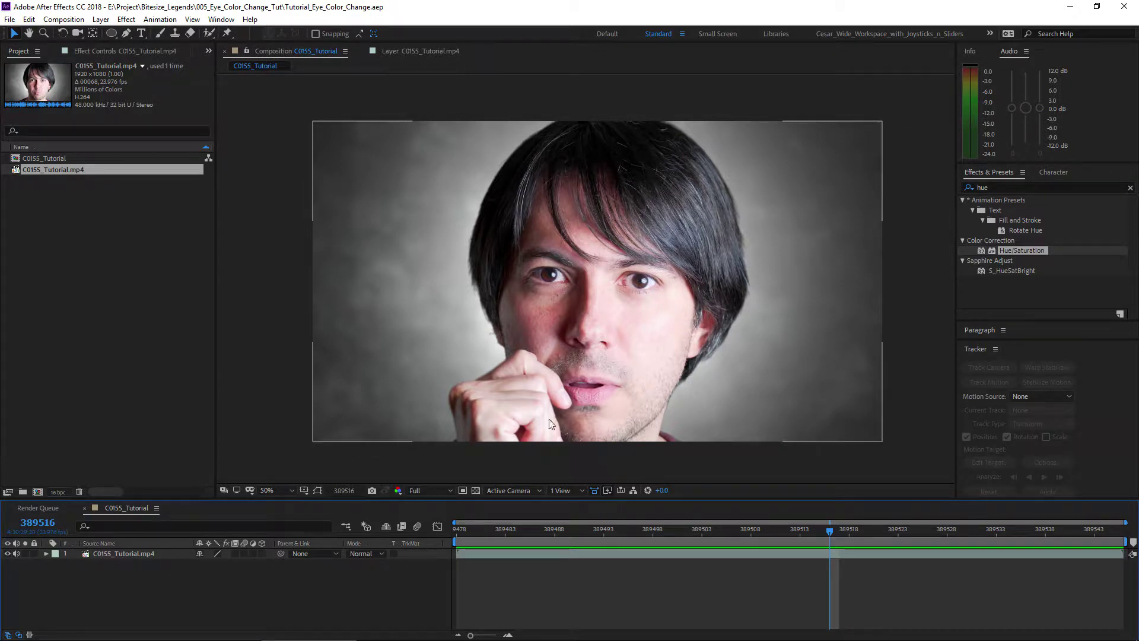
click(391, 542)
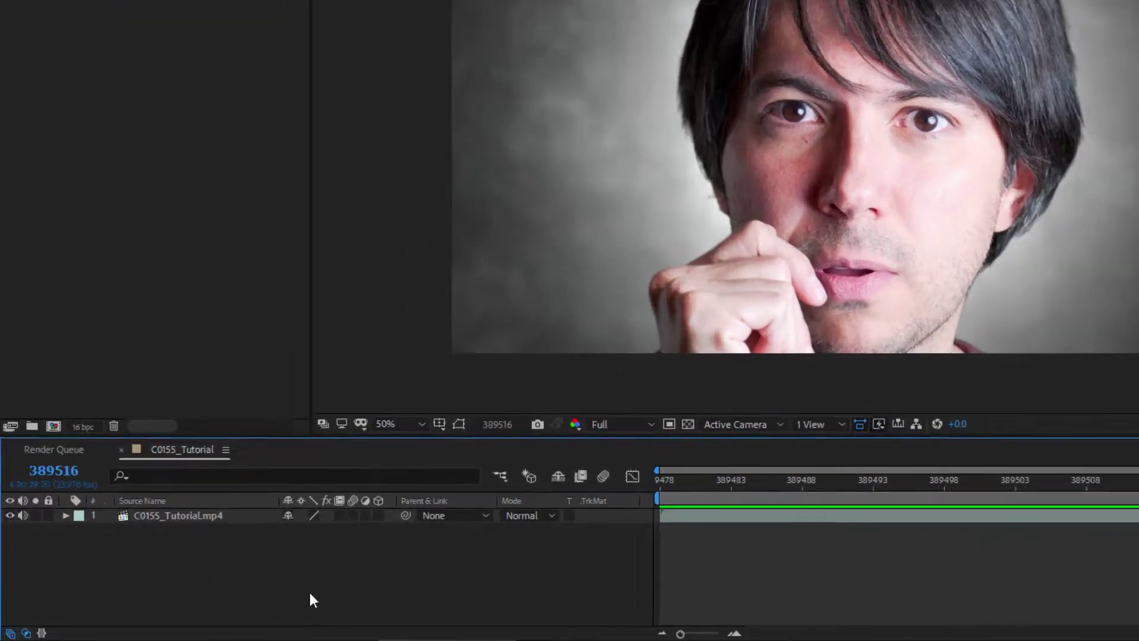
Step: Add Adjustment Layer 1 above the footage and apply Hue/Saturation to it
right_click(198, 595)
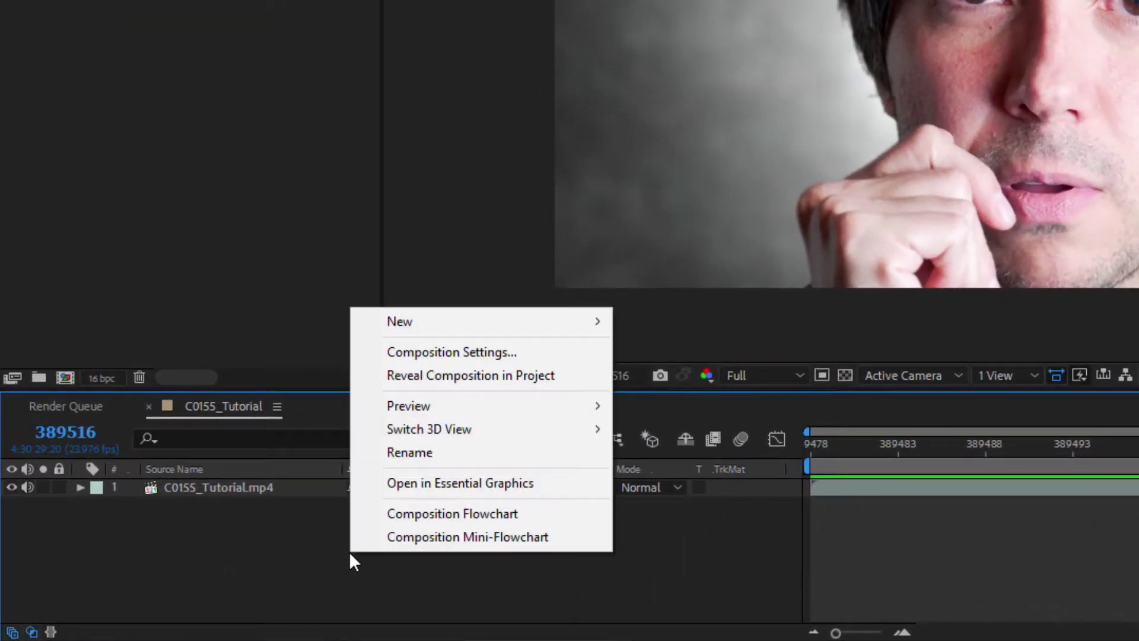
mouse_move(563, 323)
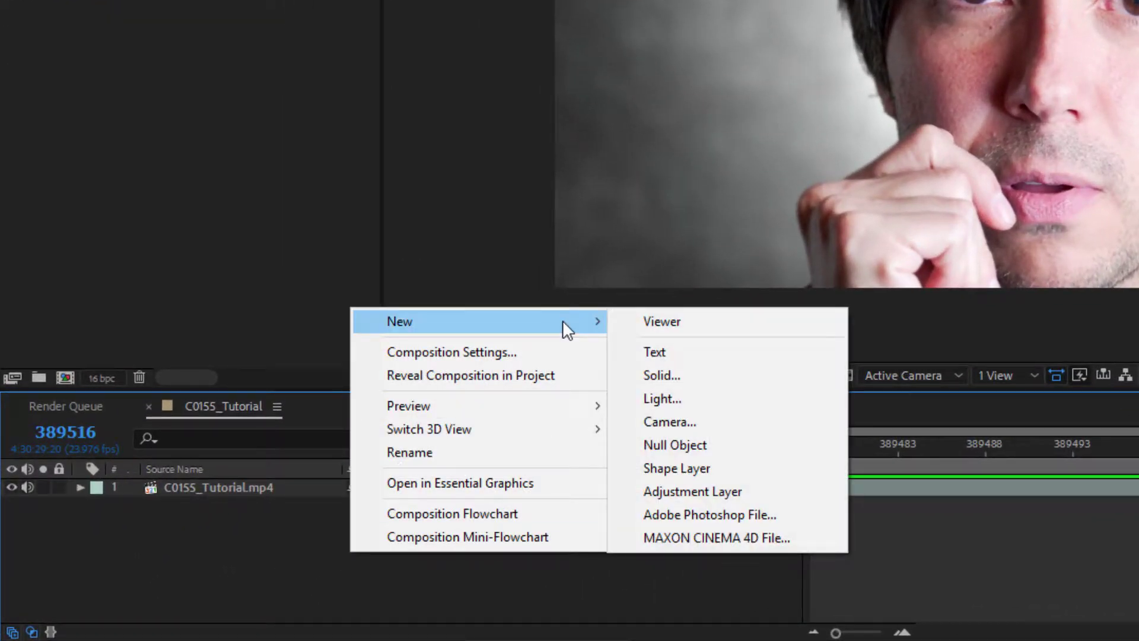
click(705, 492)
right_click(261, 554)
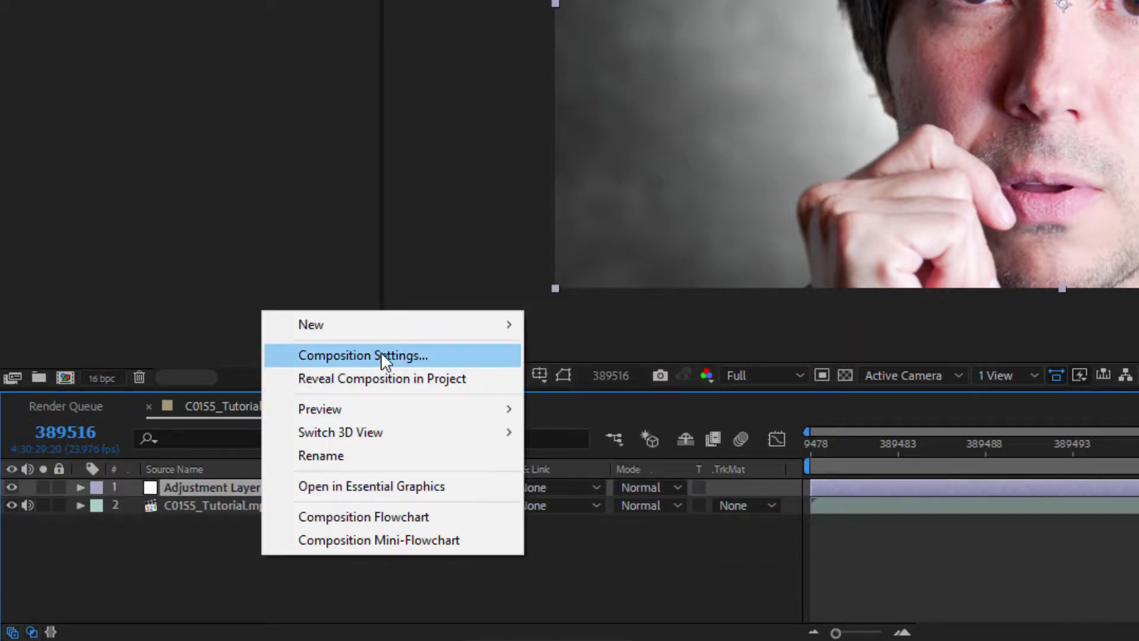
click(197, 578)
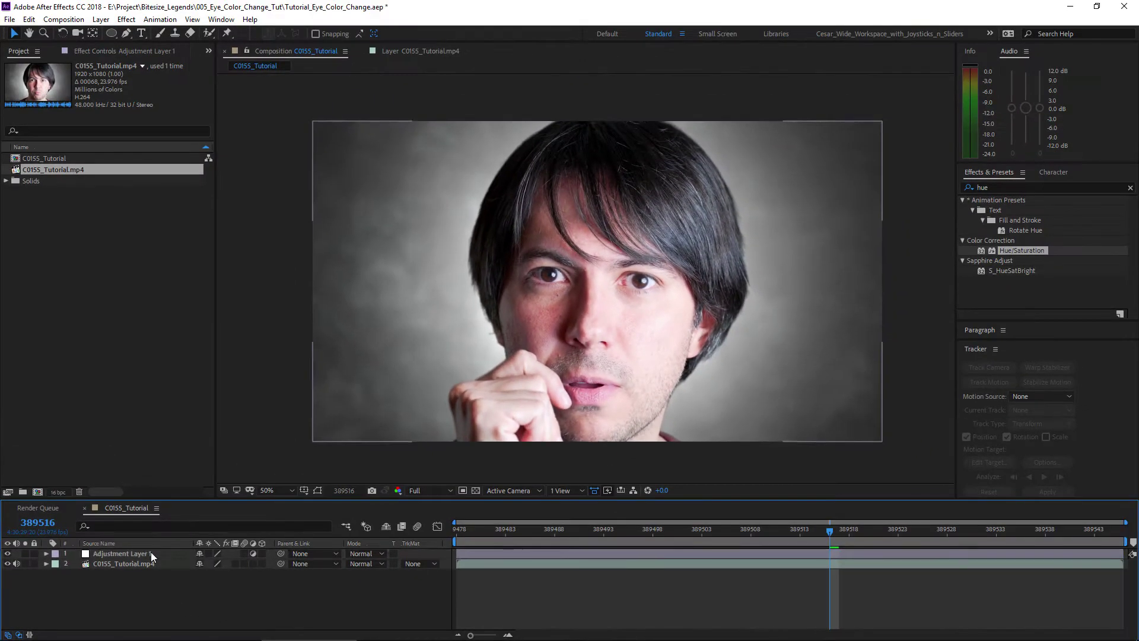
click(203, 522)
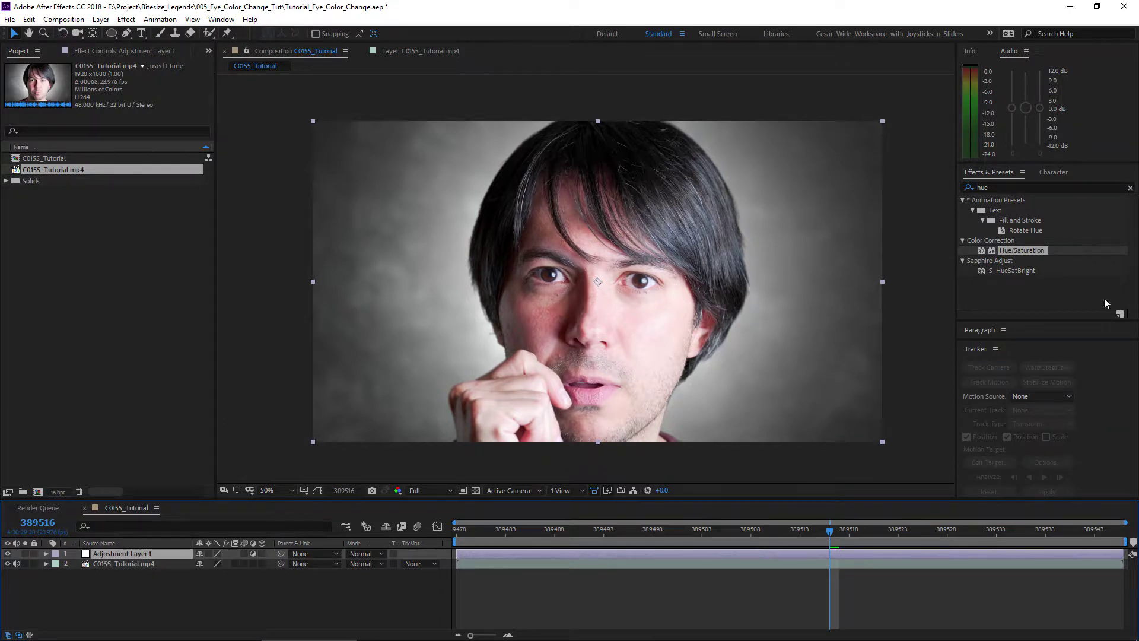
double_click(1022, 250)
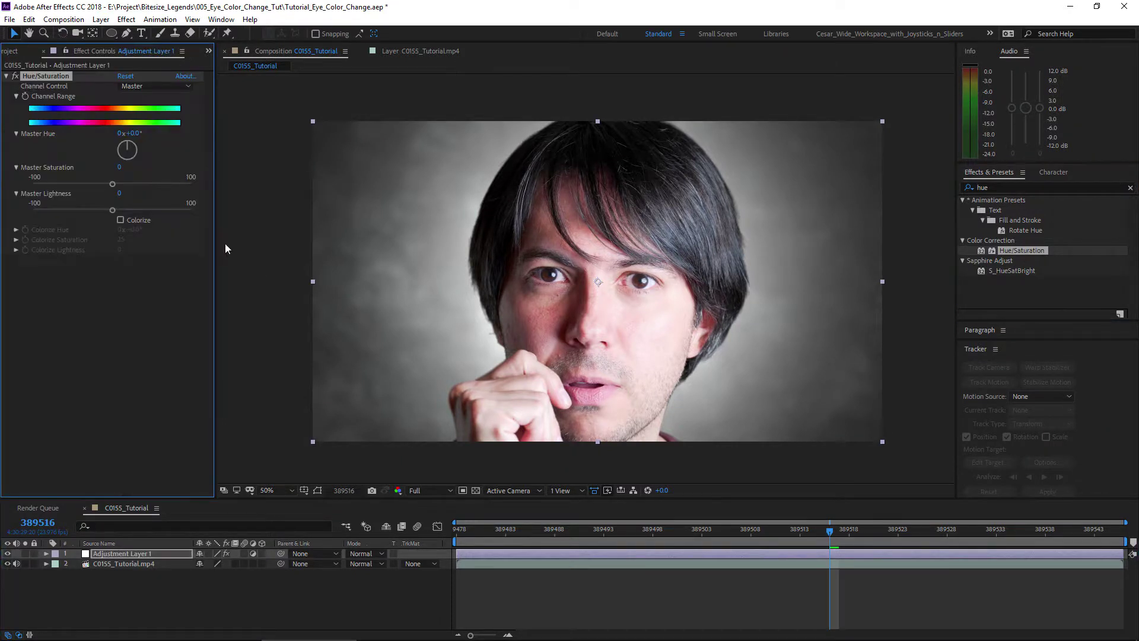
Step: Preview Master Saturation at 100, undoing an accidental move of the adjustment layer
drag(121, 185, 200, 191)
drag(833, 289, 525, 395)
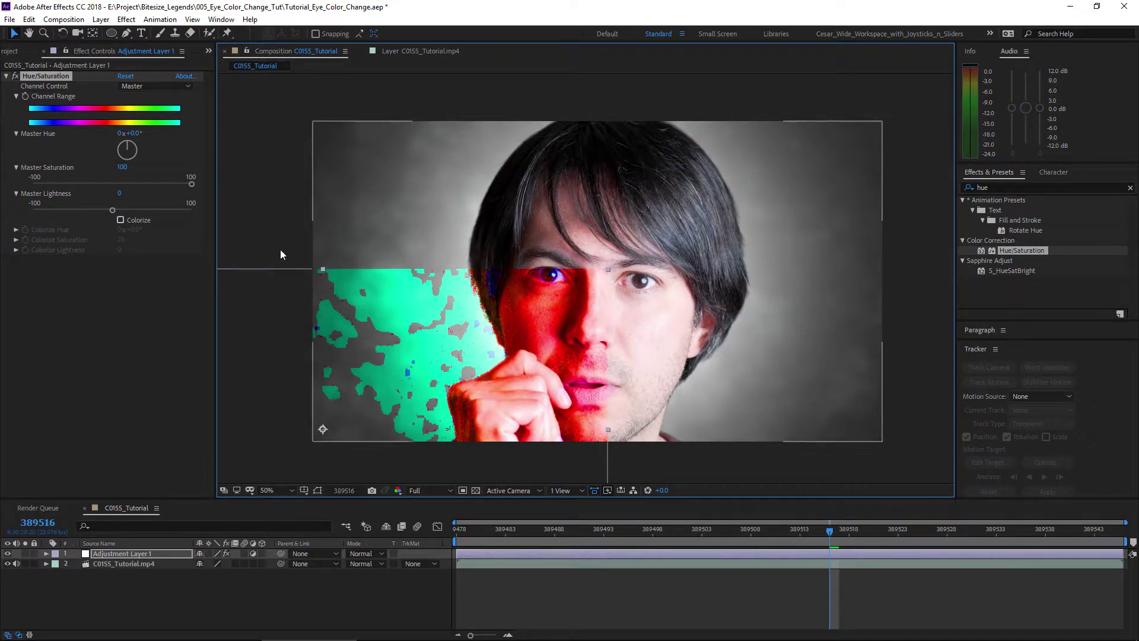
key(ctrl+z)
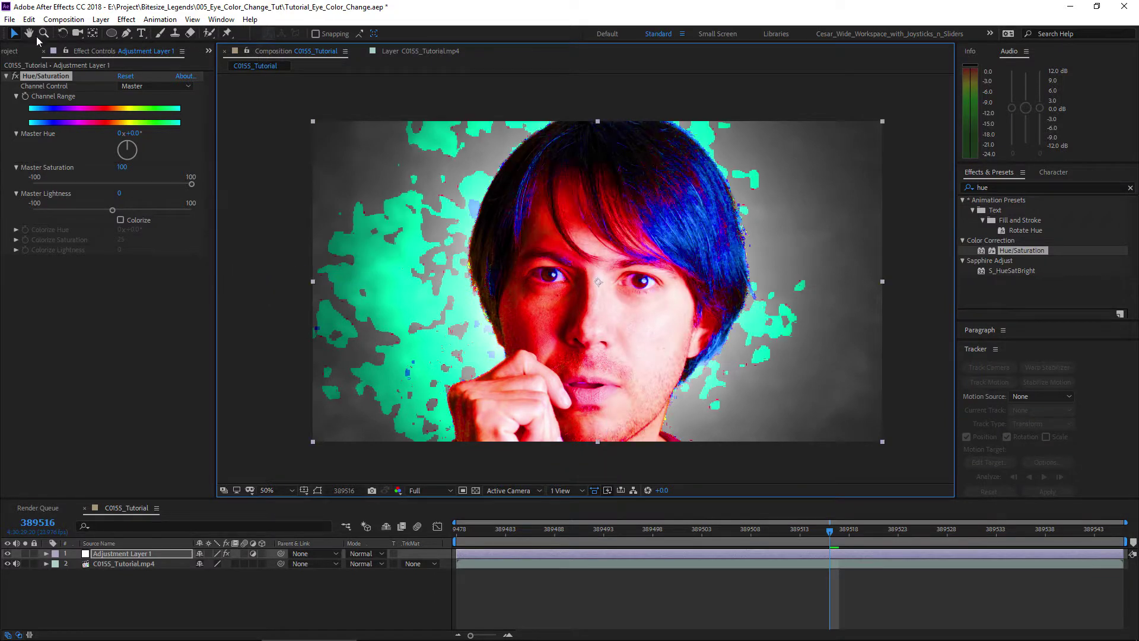
Step: Delete the Hue/Saturation effect from Adjustment Layer 1 and pick the Ellipse tool
click(55, 77)
key(Delete)
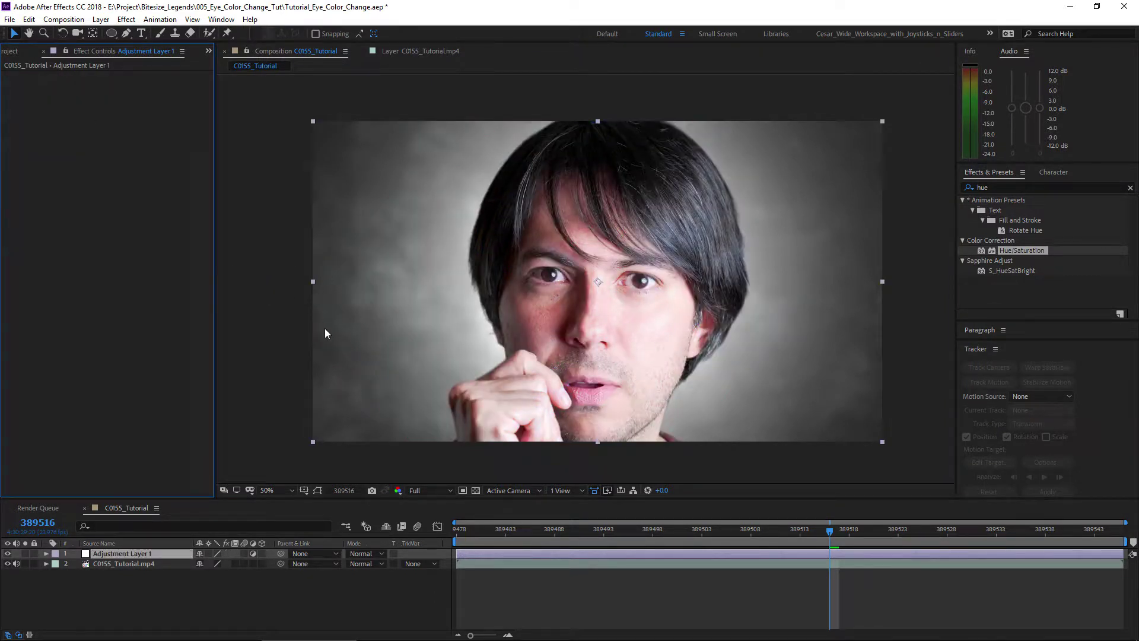
click(137, 554)
click(111, 33)
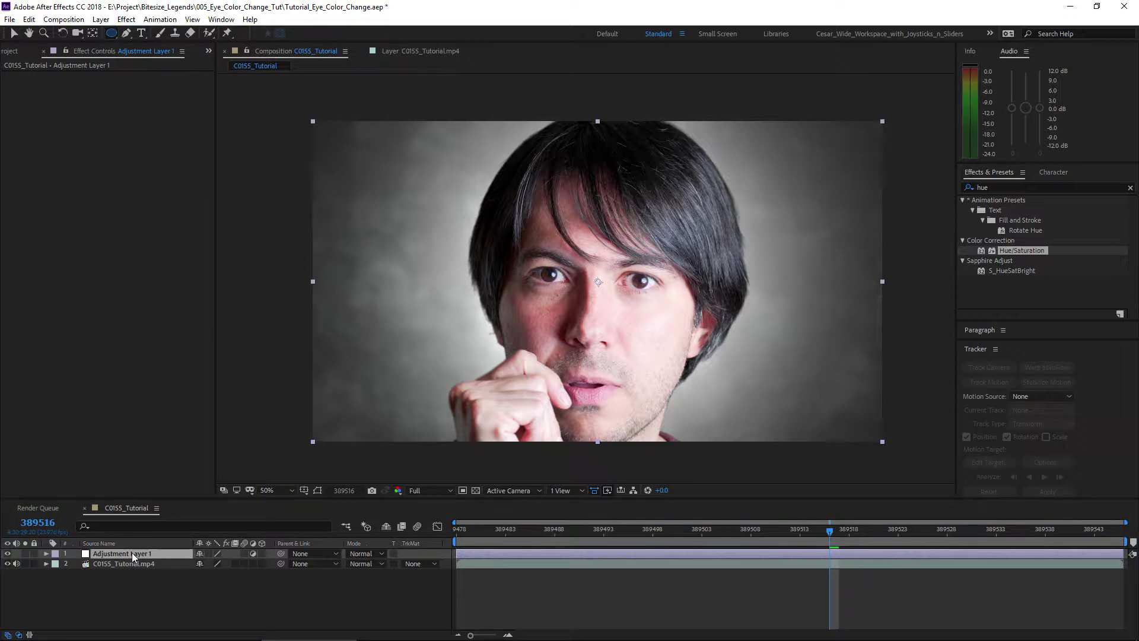
Step: Zoom to 200% on the eyes and draw elliptical Mask 1 around the right-hand iris
key(period)
key(period)
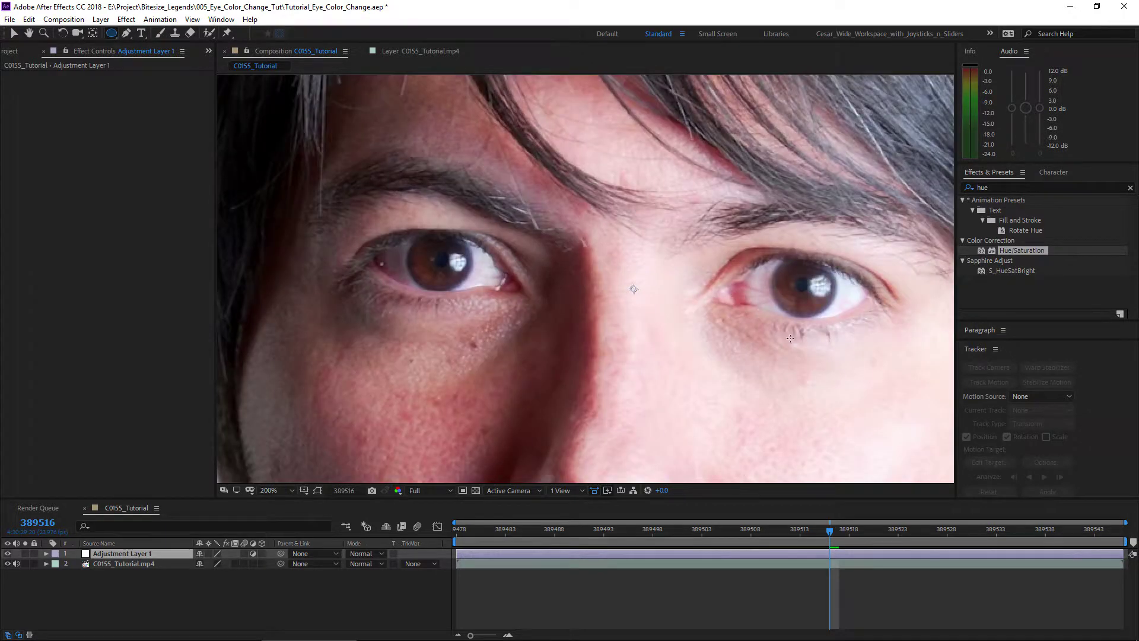
drag(790, 339, 677, 314)
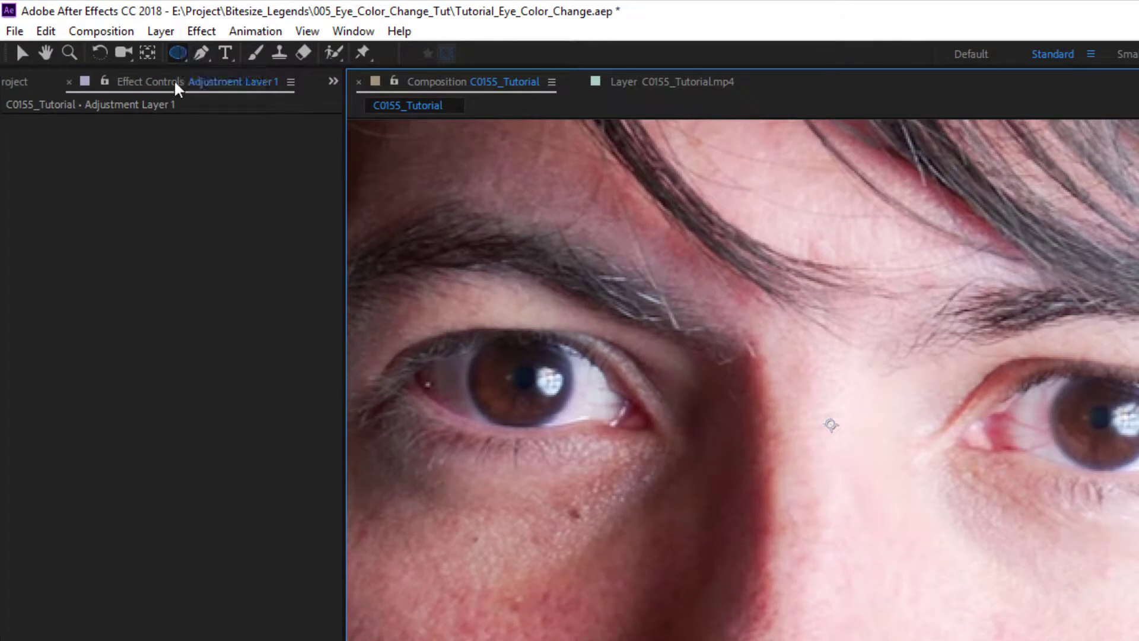
click(181, 61)
click(182, 59)
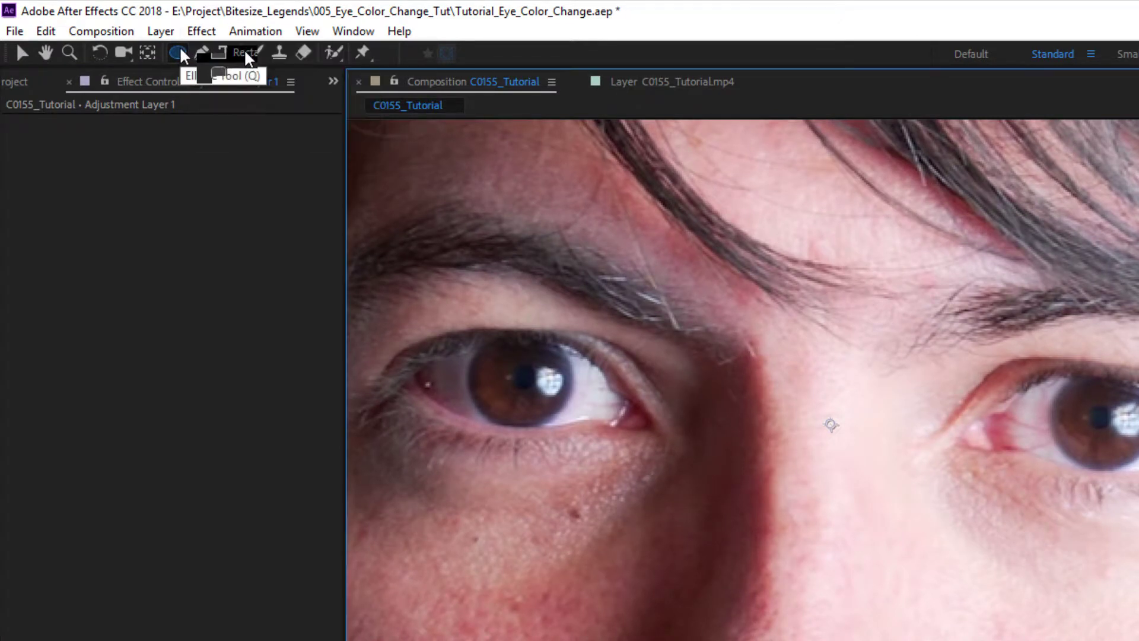
click(180, 53)
click(276, 100)
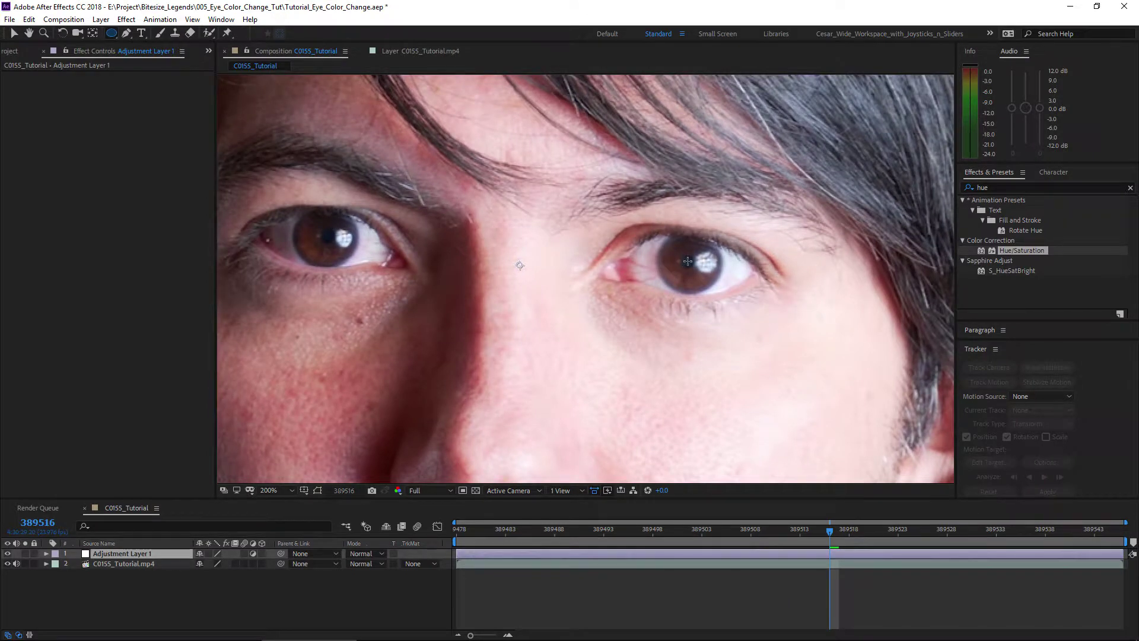
drag(688, 261, 718, 290)
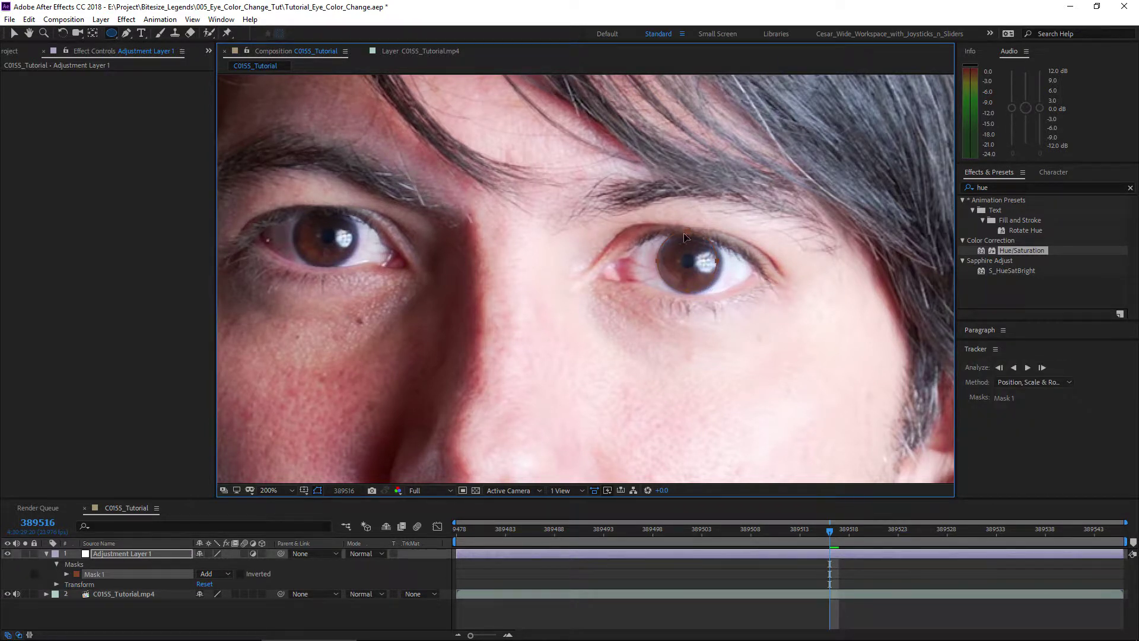
key(v)
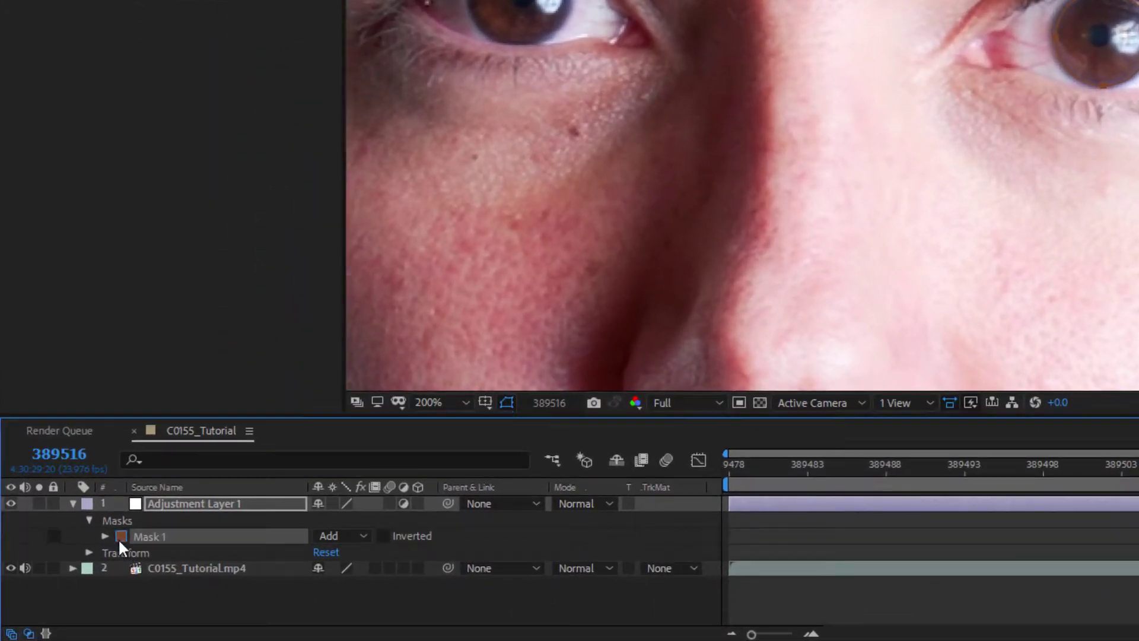
Step: Change Mask 1's colour to bright yellow
click(77, 574)
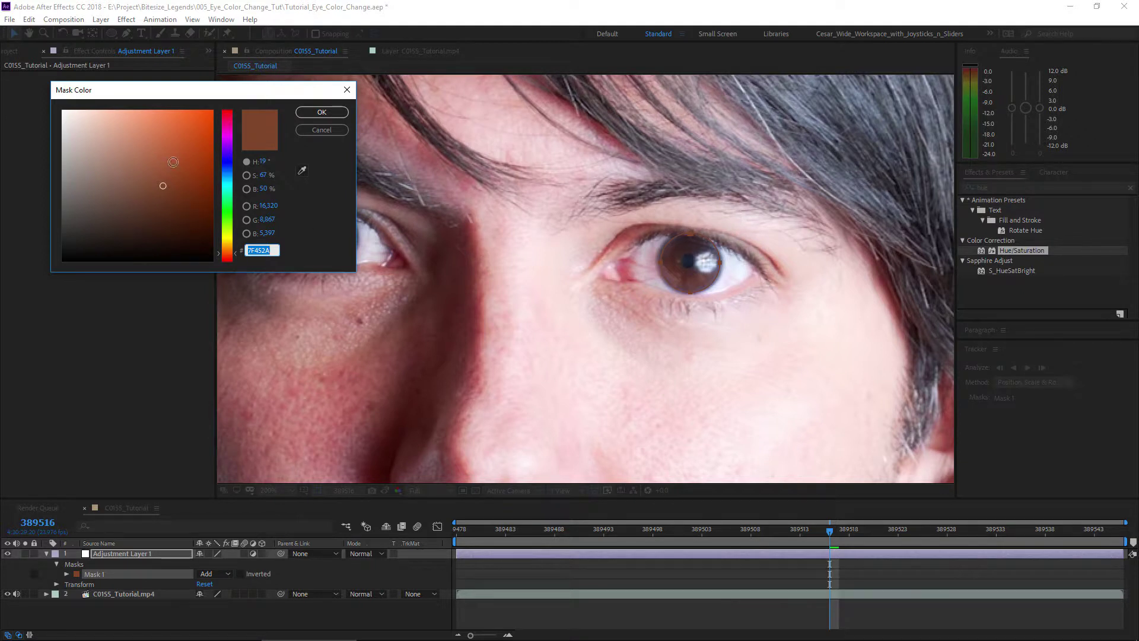
drag(229, 228, 229, 237)
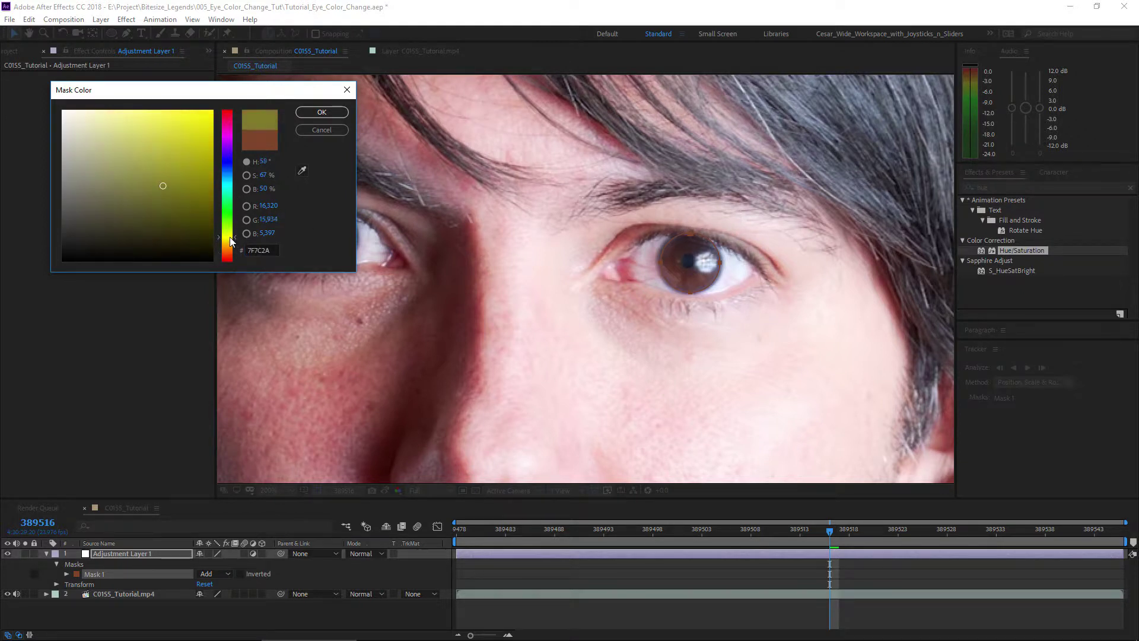
drag(163, 185, 209, 98)
click(321, 112)
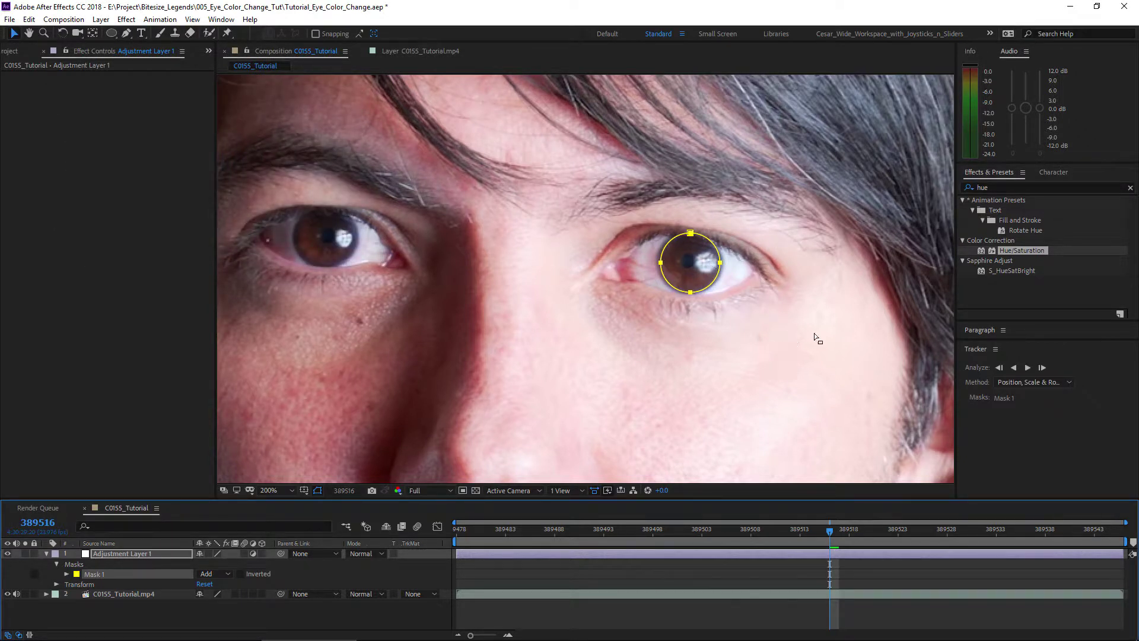
scroll(689, 266, up, 1)
Step: Apply Levels and then Hue/Saturation to Adjustment Layer 1 from Effects & Presets searches
drag(700, 264, 625, 266)
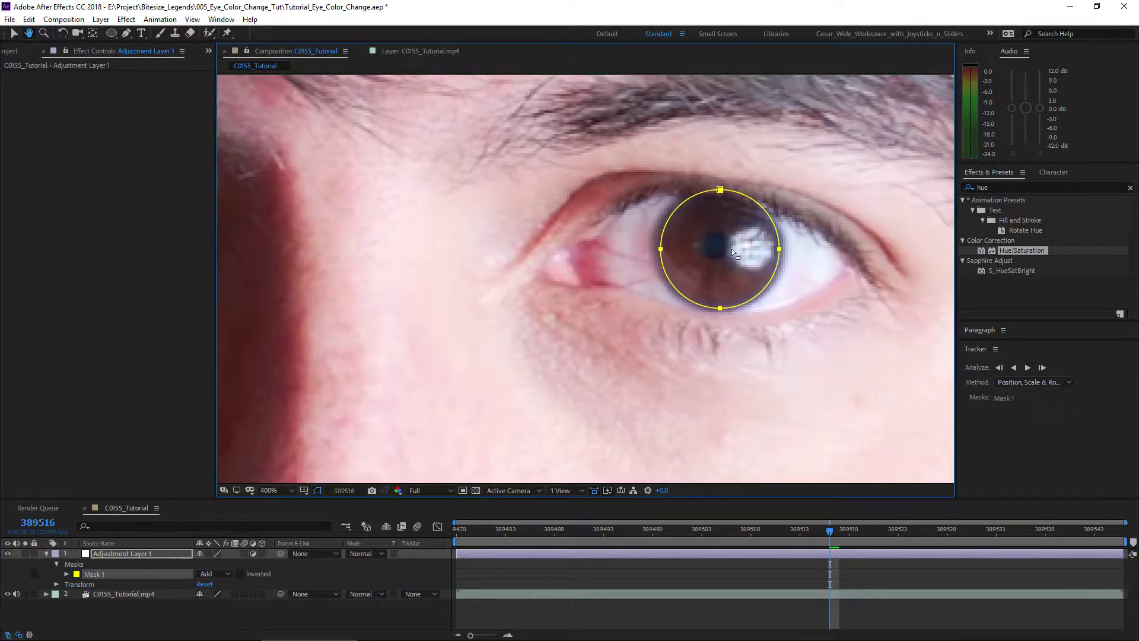
scroll(638, 261, down, 1)
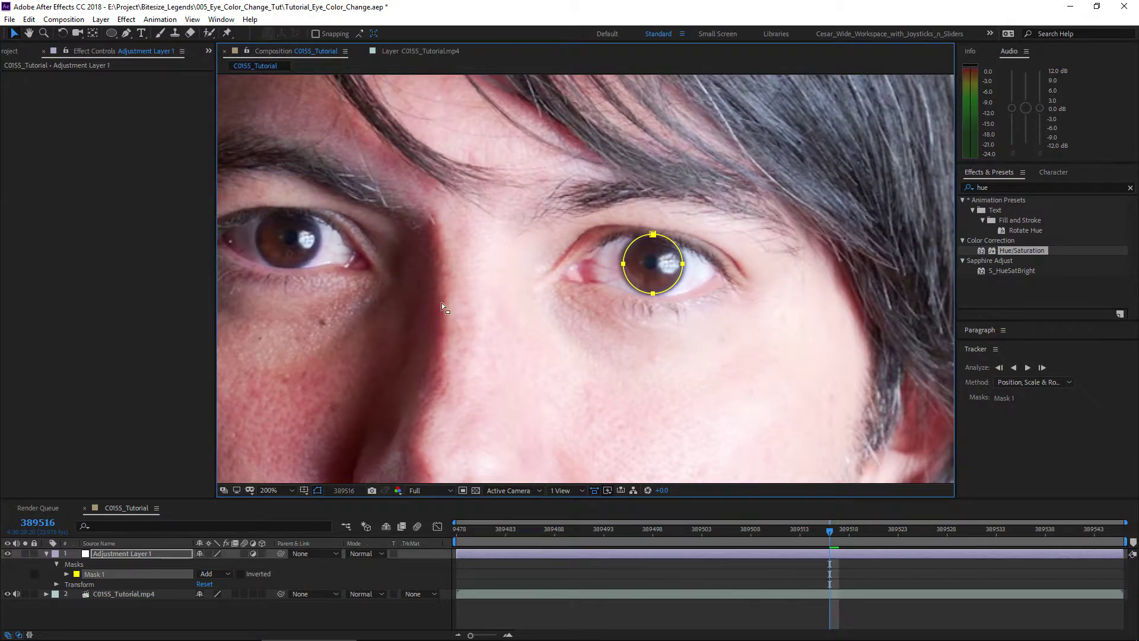
click(1015, 187)
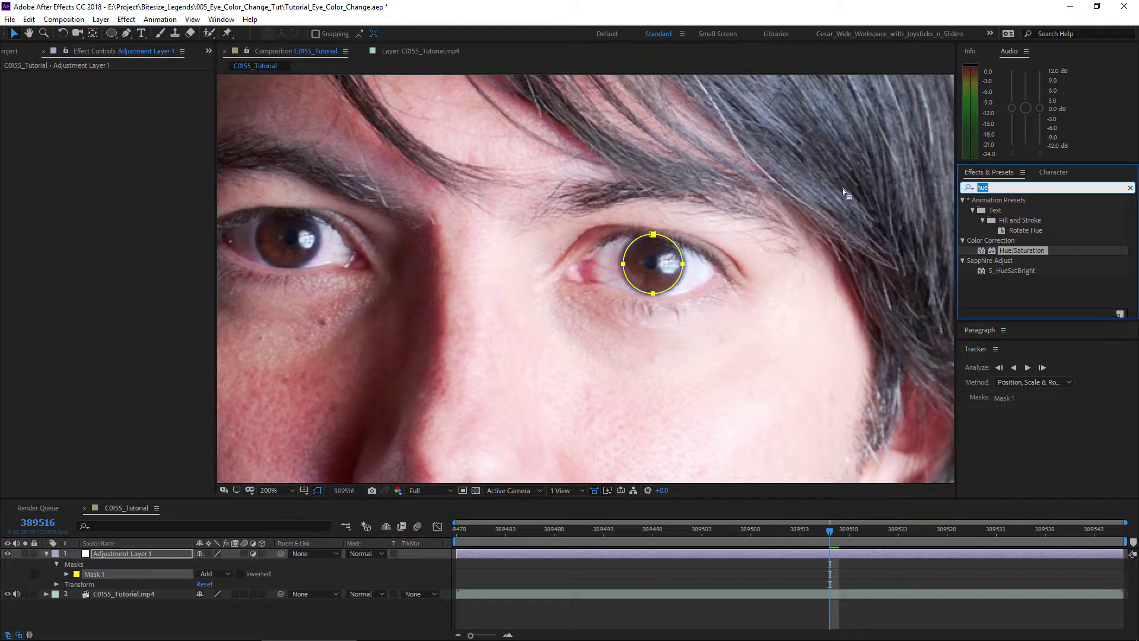
text(lleve)
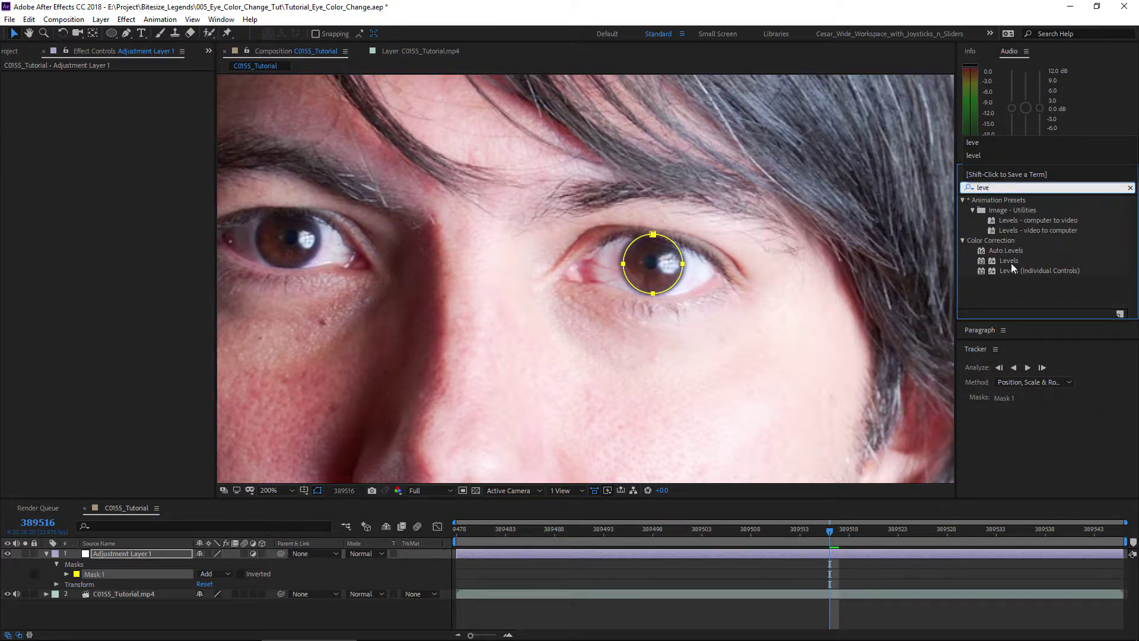
double_click(1009, 261)
key(BackSpace)
key(BackSpace)
key(BackSpace)
key(BackSpace)
text(h)
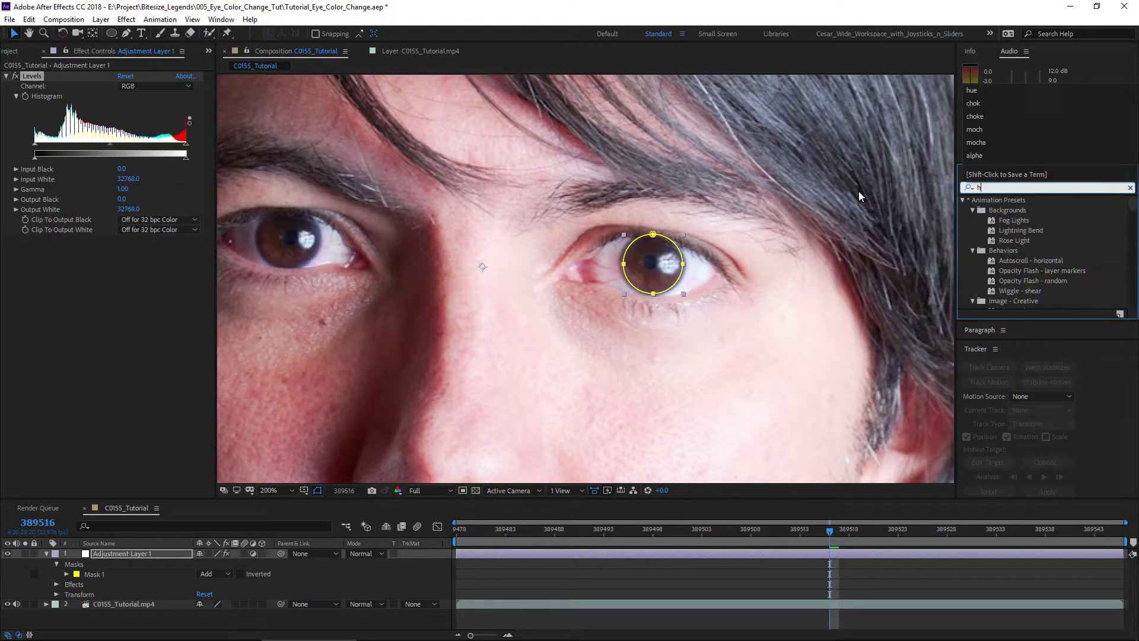
text(ue)
double_click(1021, 250)
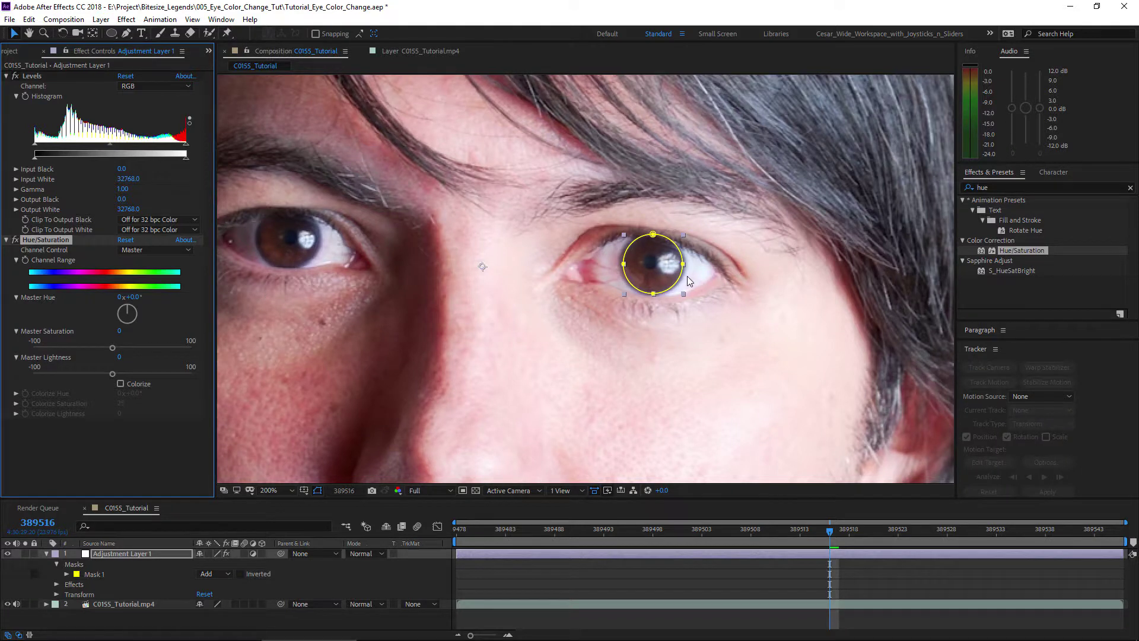
scroll(686, 275, up, 3)
Step: Set Levels Input White to 15677.2 and Input Black to 1799.0 to brighten the iris
key(v)
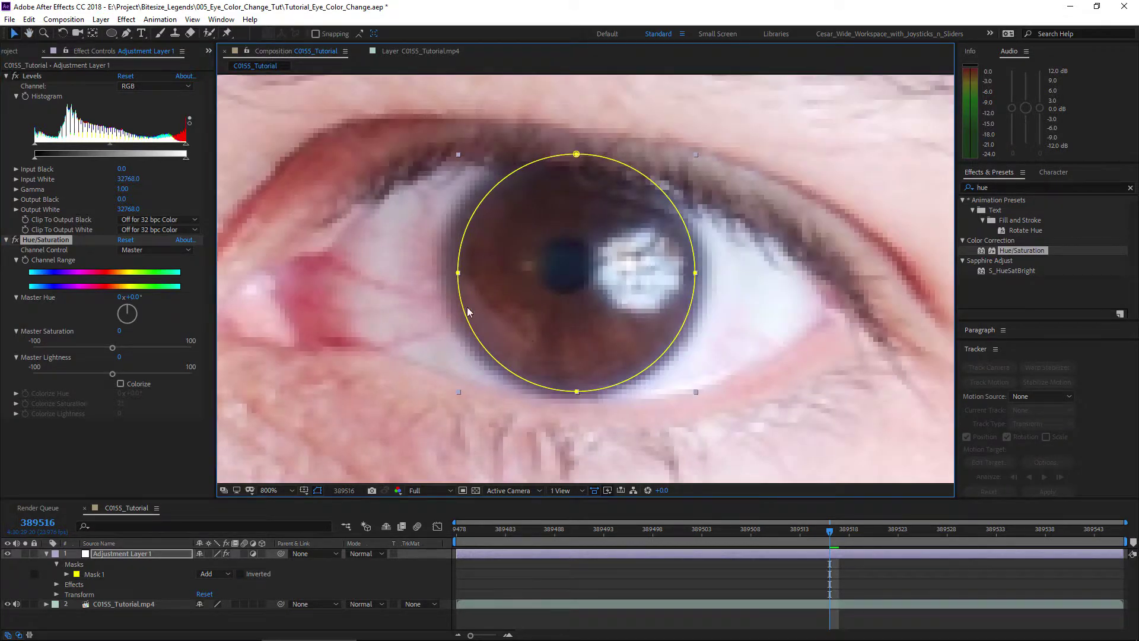
scroll(645, 329, down, 3)
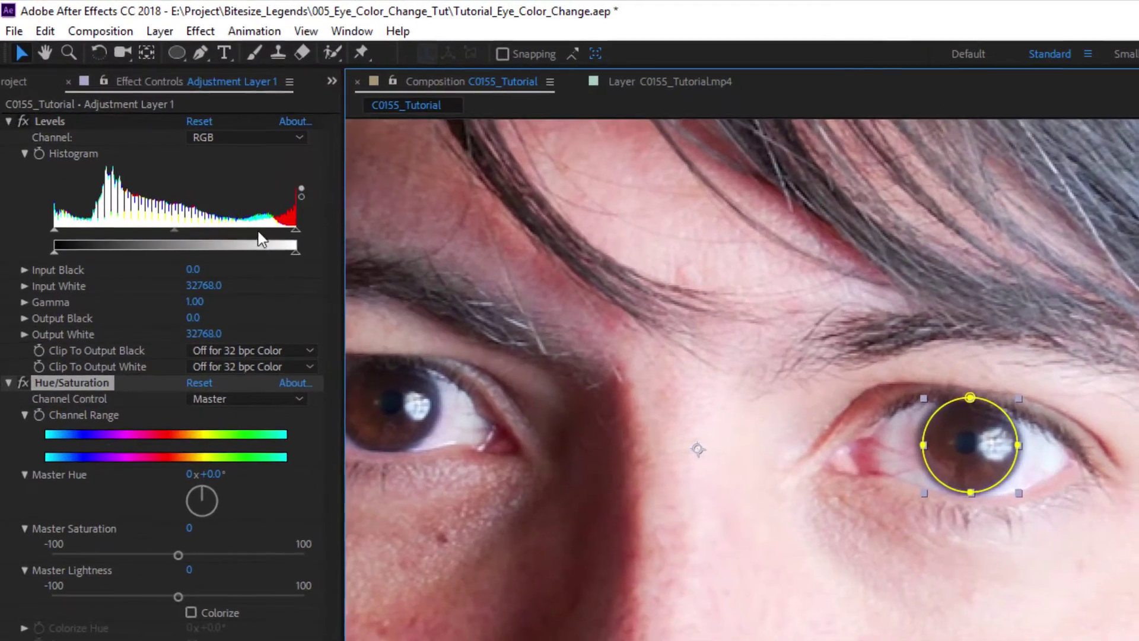
drag(294, 230, 176, 230)
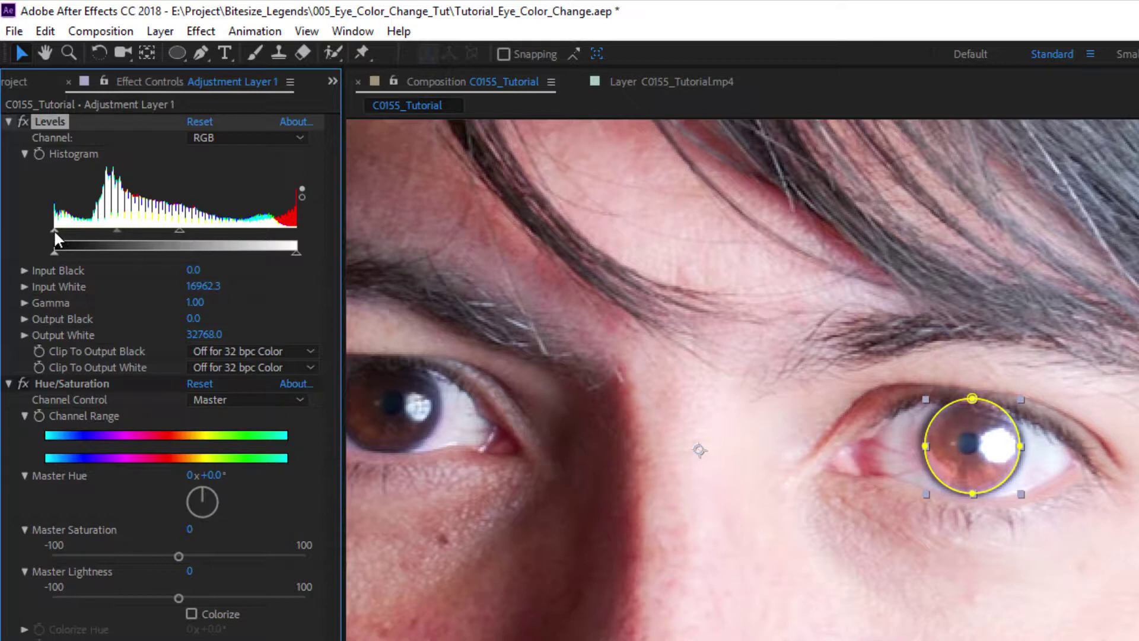
drag(54, 230, 114, 229)
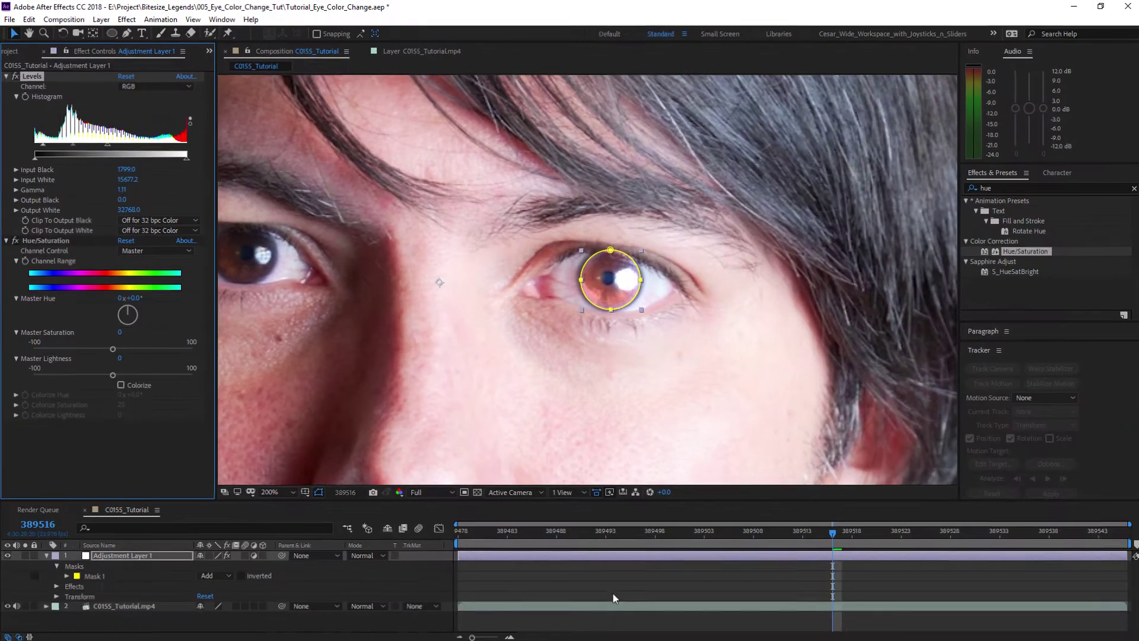
click(604, 619)
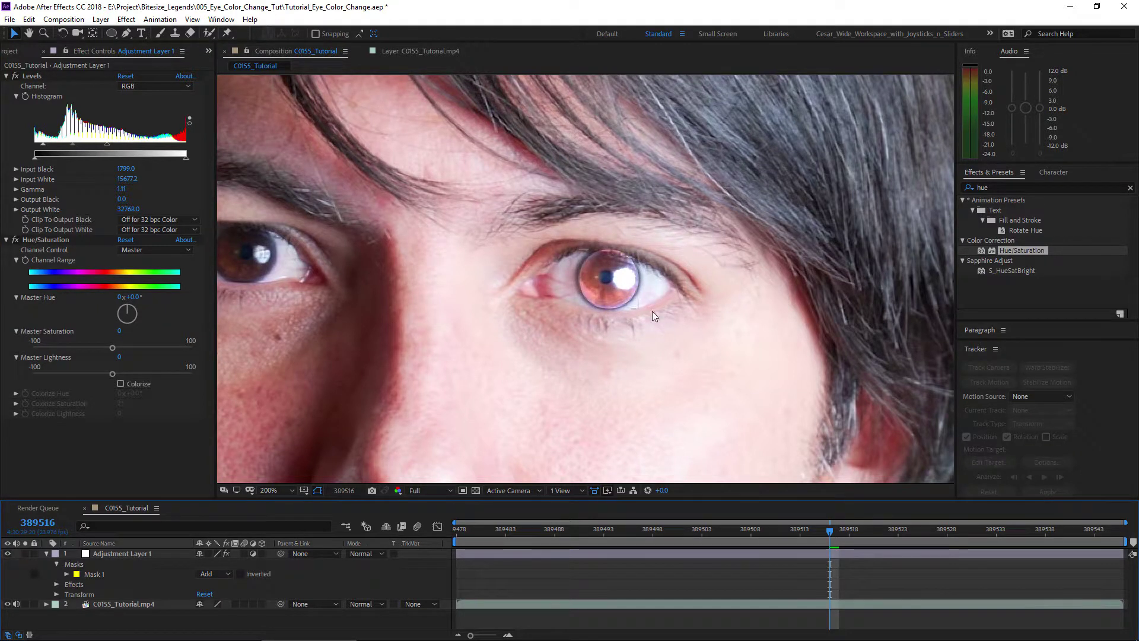
Step: Zoom to 400% and give Mask 1 a Mask Feather of 4 pixels
key(period)
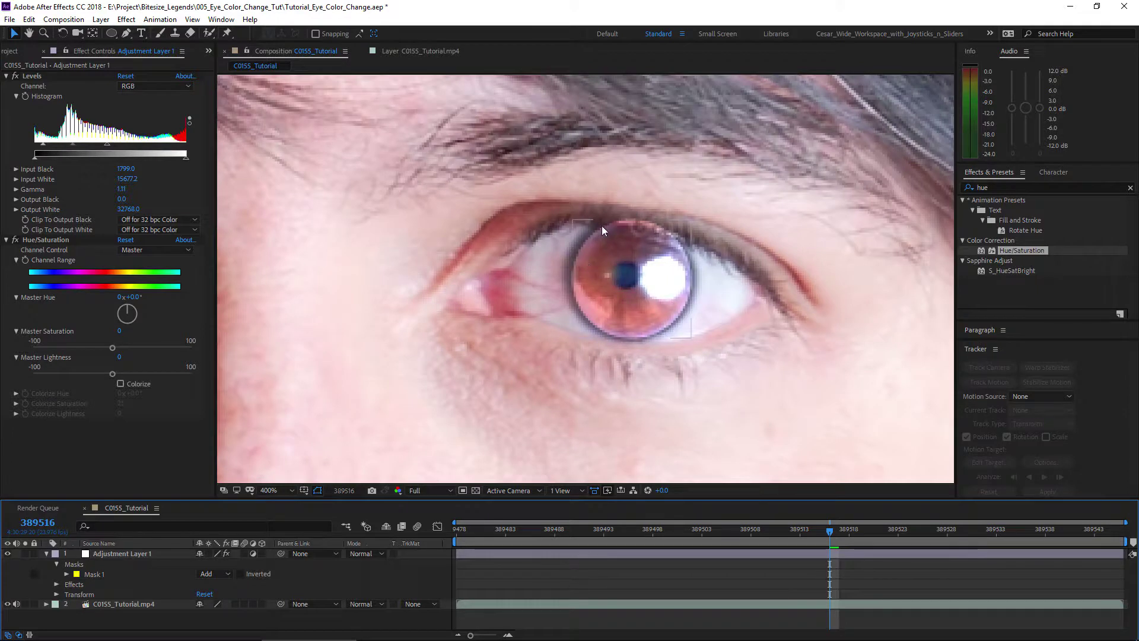
click(90, 573)
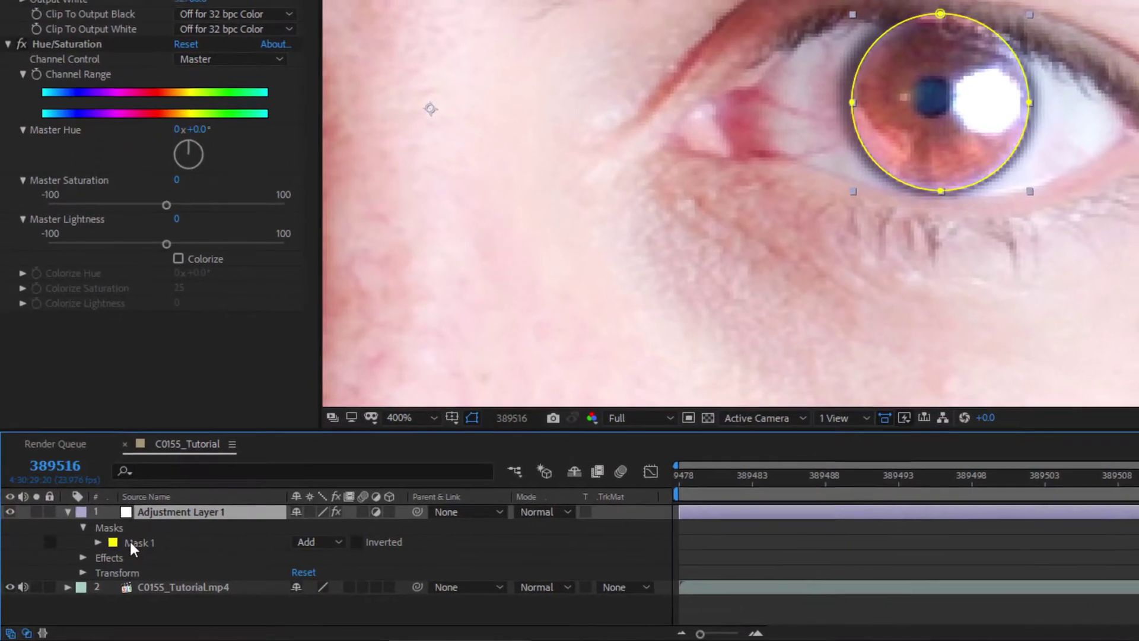
click(130, 541)
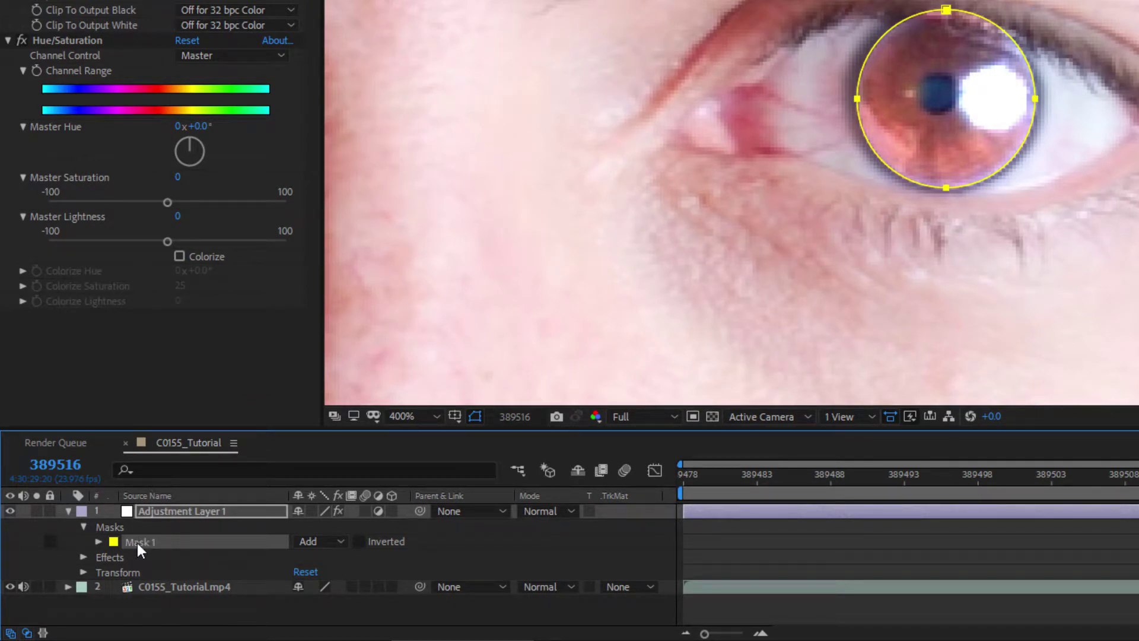
key(f)
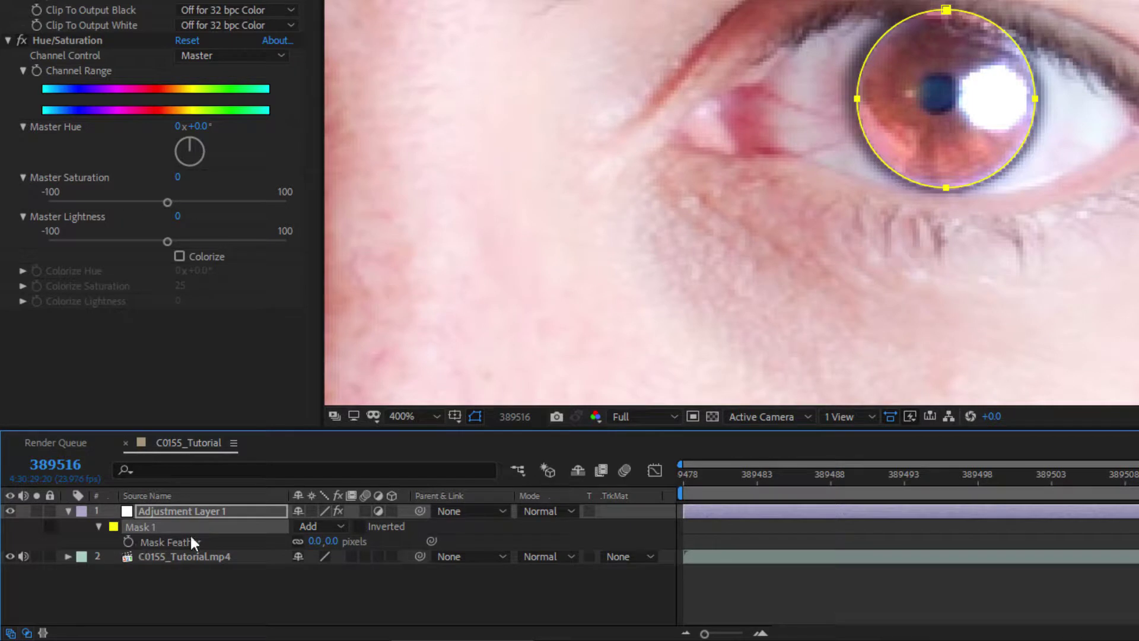
click(333, 541)
text(4)
key(Return)
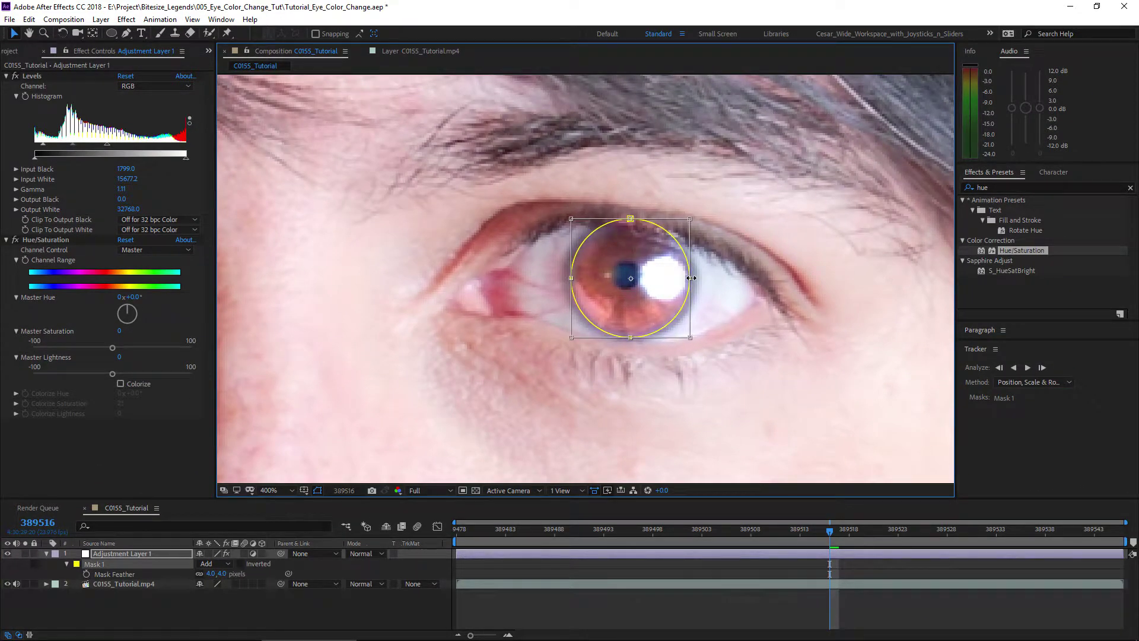
key(Return)
Step: Free-transform Mask 1 larger to cover the whole iris, then zoom back out to 100%
click(717, 572)
scroll(705, 342, down, 5)
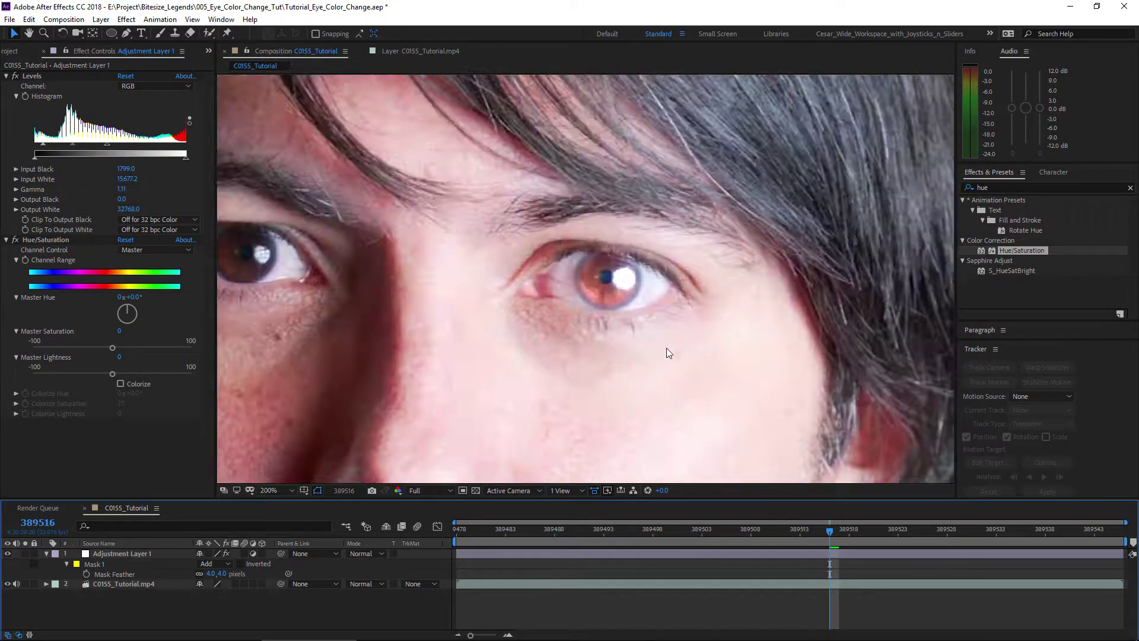
scroll(610, 333, up, 3)
scroll(601, 328, up, 2)
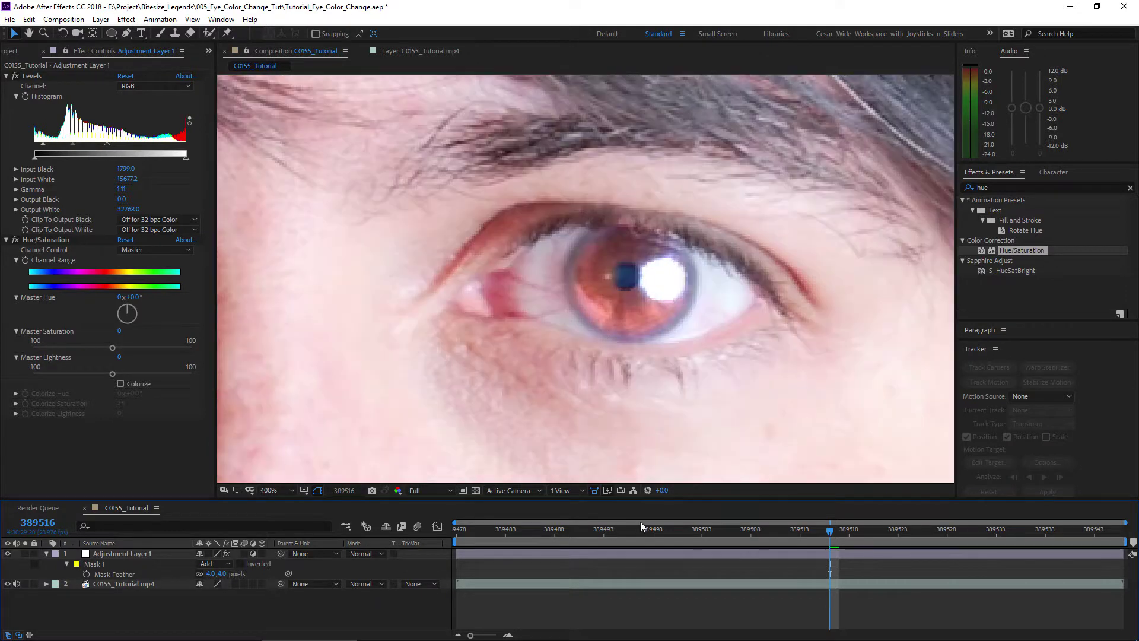
click(665, 551)
double_click(630, 221)
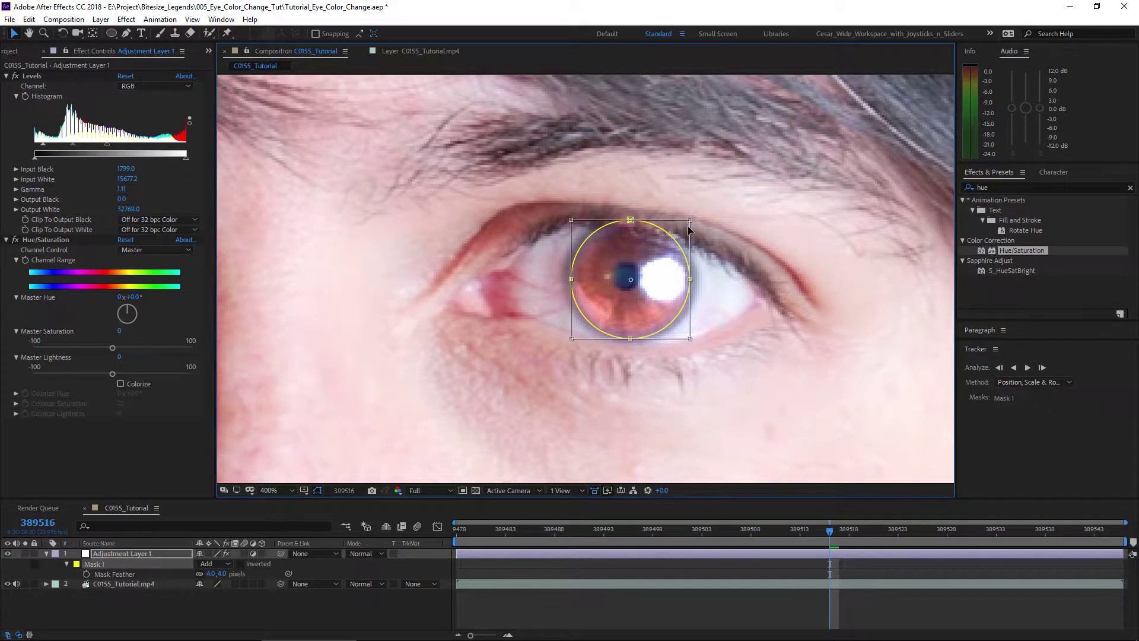
scroll(691, 232, up, 1)
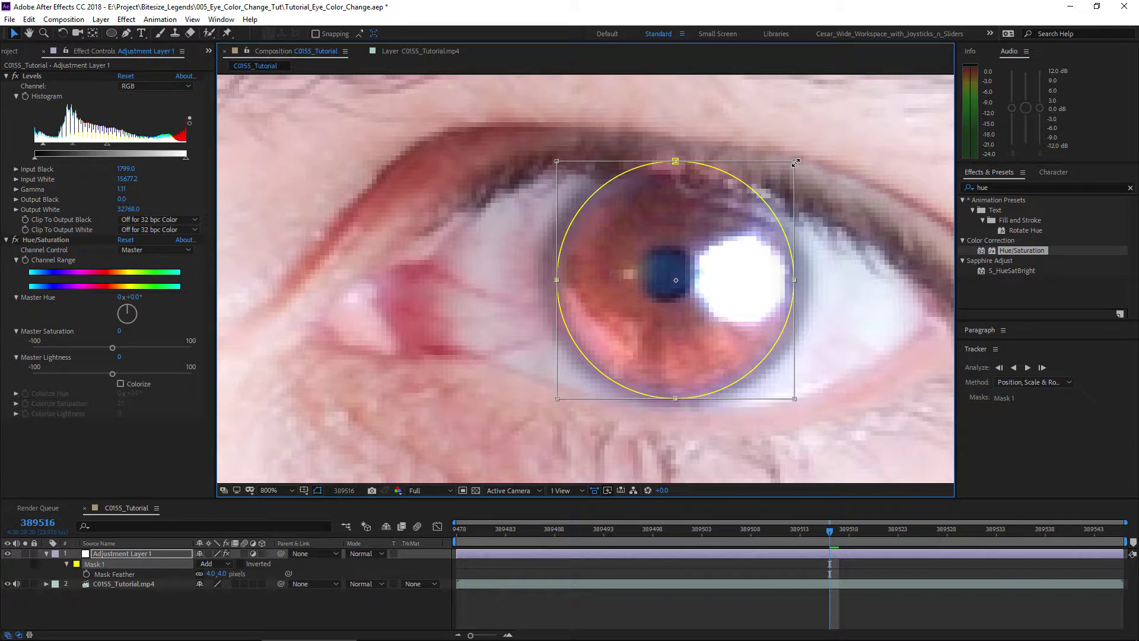
drag(795, 162, 802, 156)
key(Return)
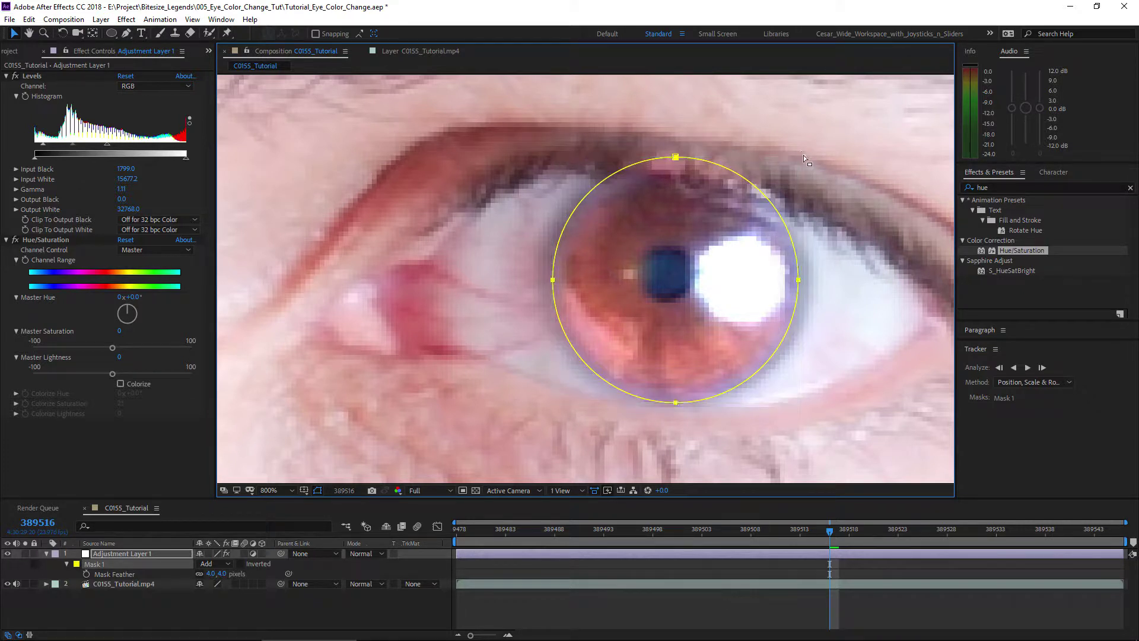
key(comma)
key(comma)
click(624, 589)
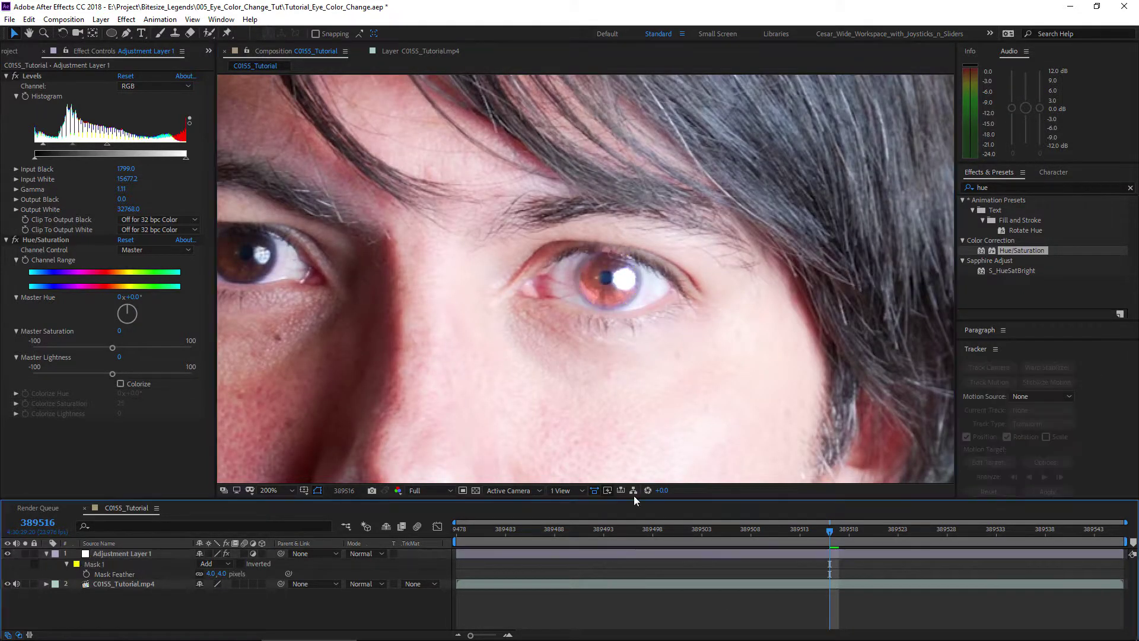
key(comma)
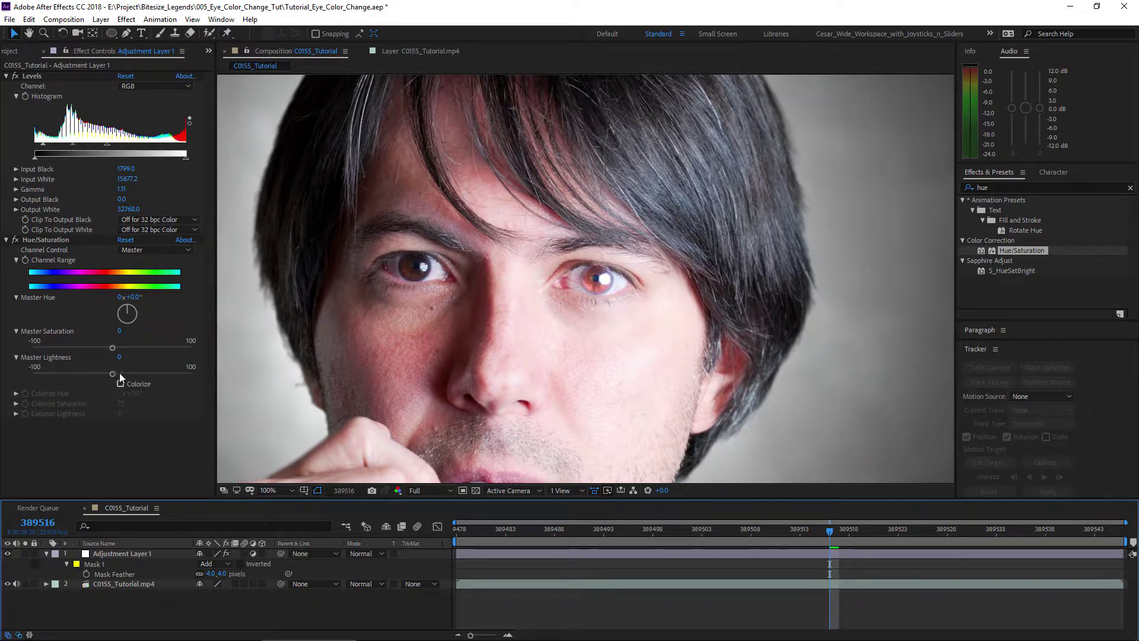
Step: Turn on Colorize in Hue/Saturation with Colorize Hue 176° and Saturation 31
click(62, 241)
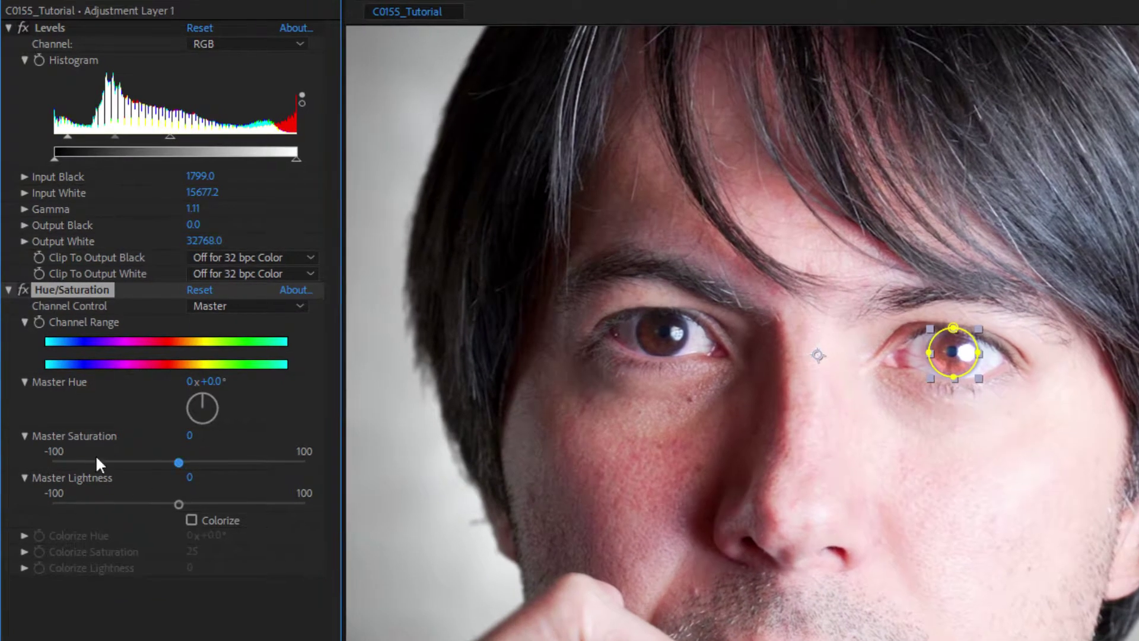
click(191, 520)
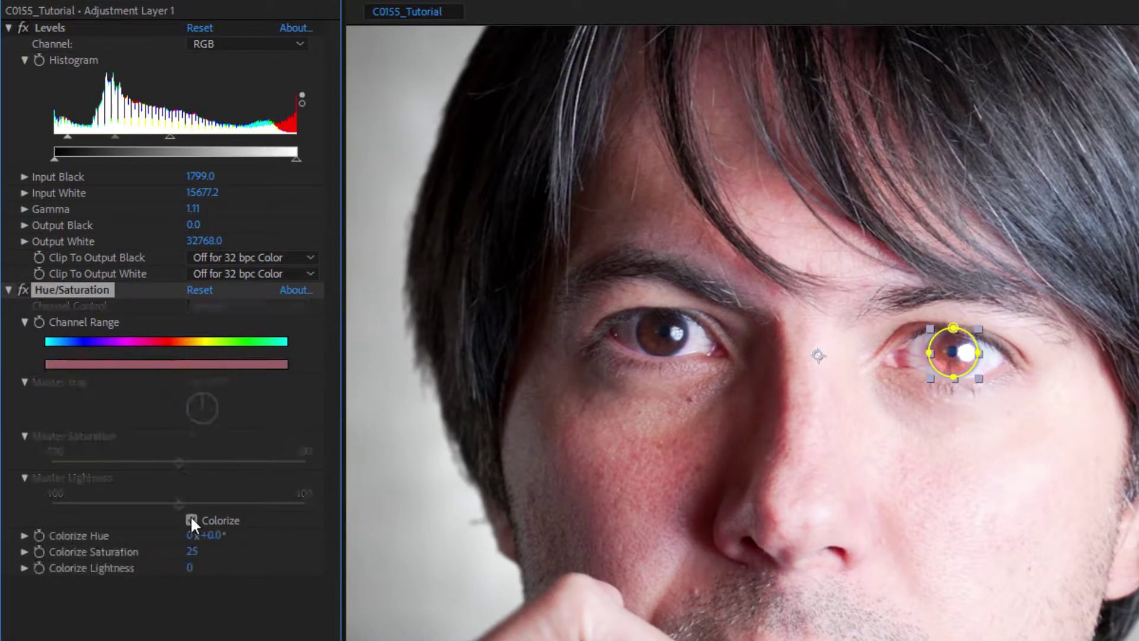
scroll(884, 513, up, 2)
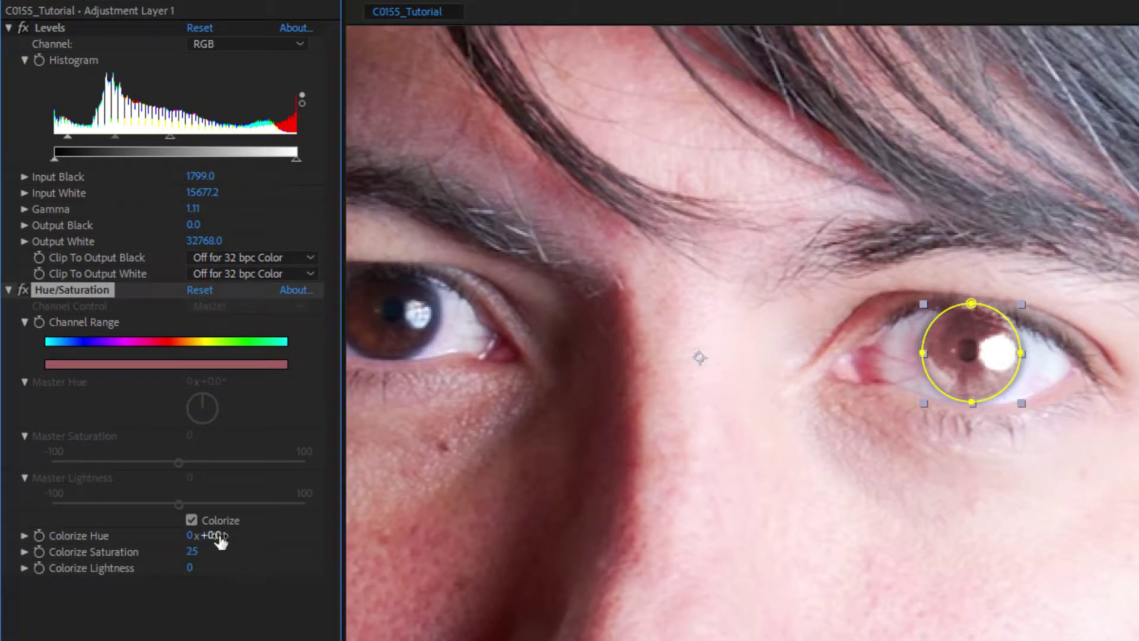
drag(219, 541, 409, 559)
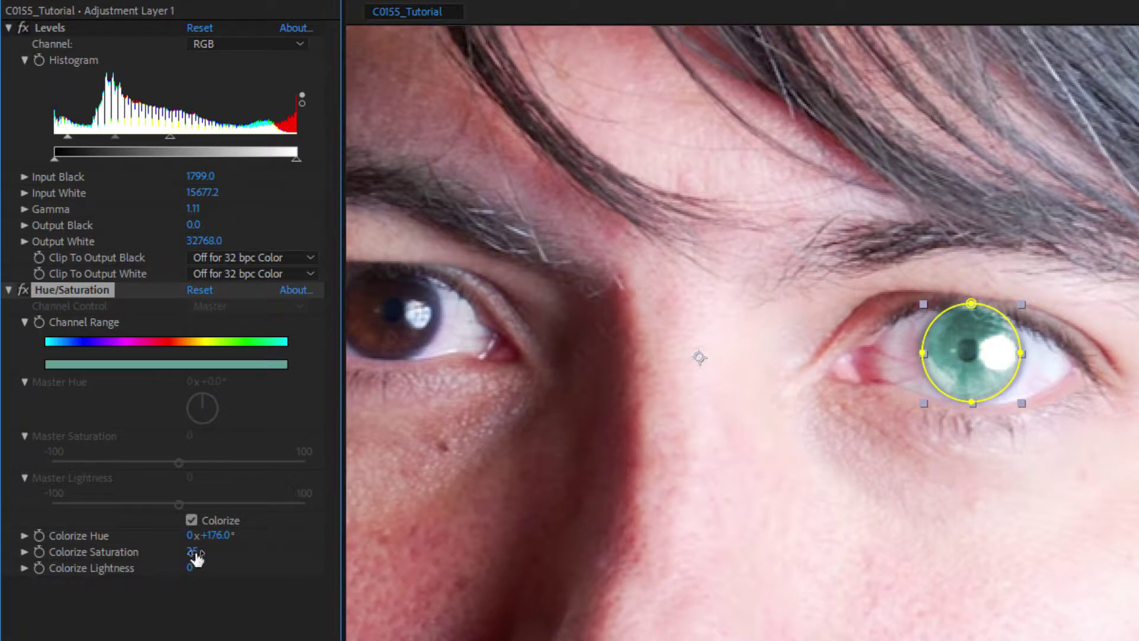
drag(191, 550, 197, 550)
scroll(1020, 449, down, 1)
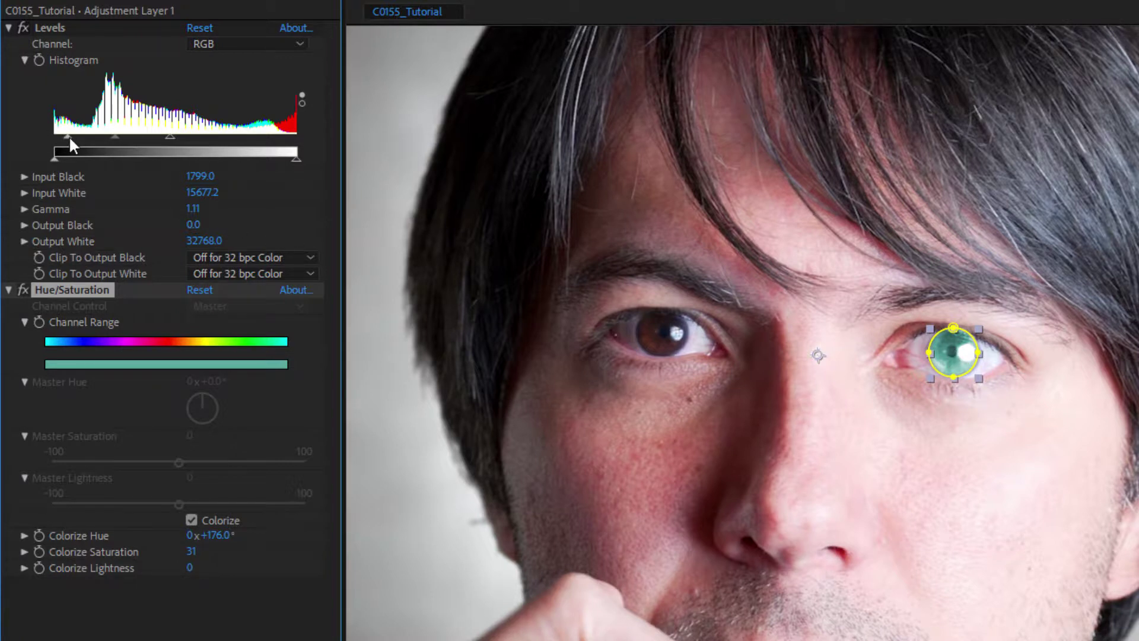
Step: Raise Levels Input Black to 2827.0 and recentre the face to judge the teal iris
drag(68, 135, 73, 135)
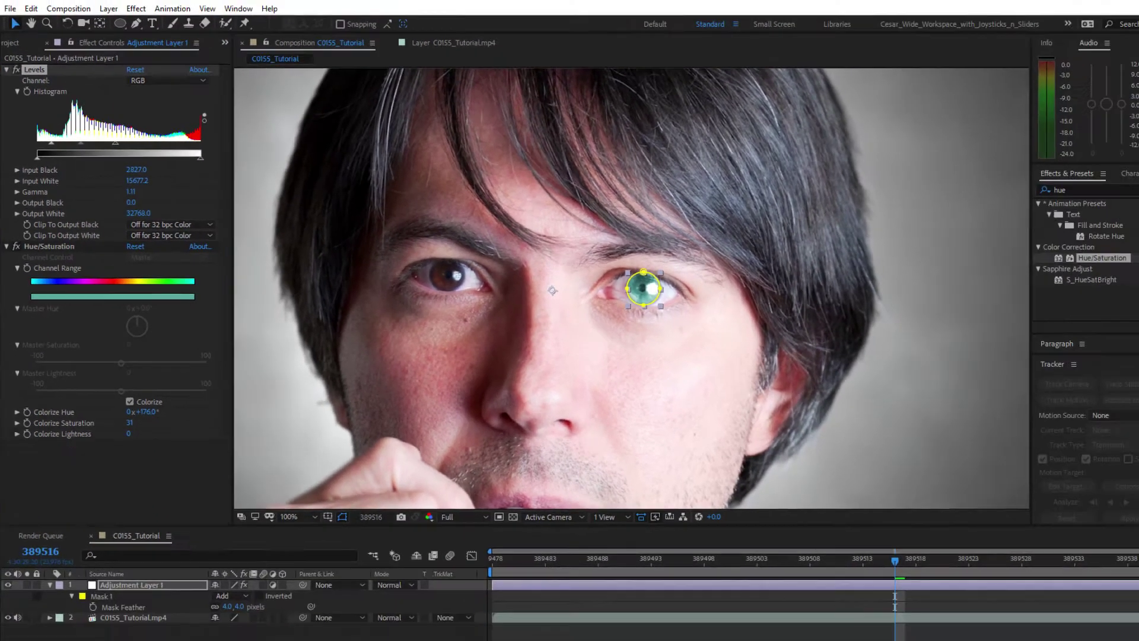
click(700, 611)
drag(725, 366, 756, 361)
scroll(675, 347, down, 2)
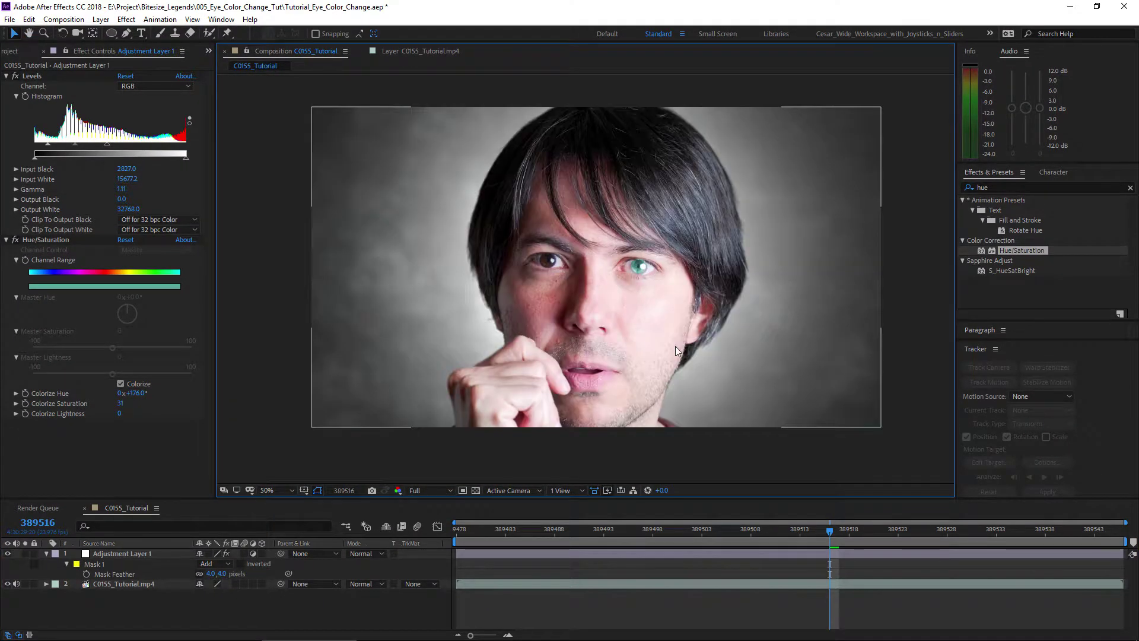
scroll(675, 346, up, 2)
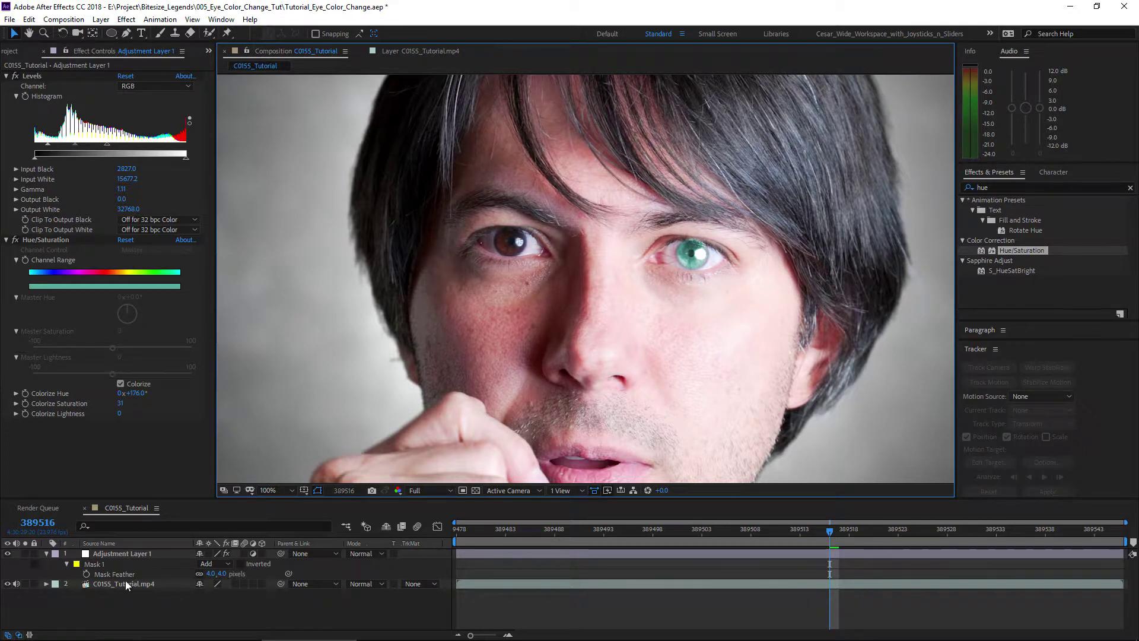
Step: Duplicate Mask 1 as Mask 2 and position it over the other eye's iris
click(100, 564)
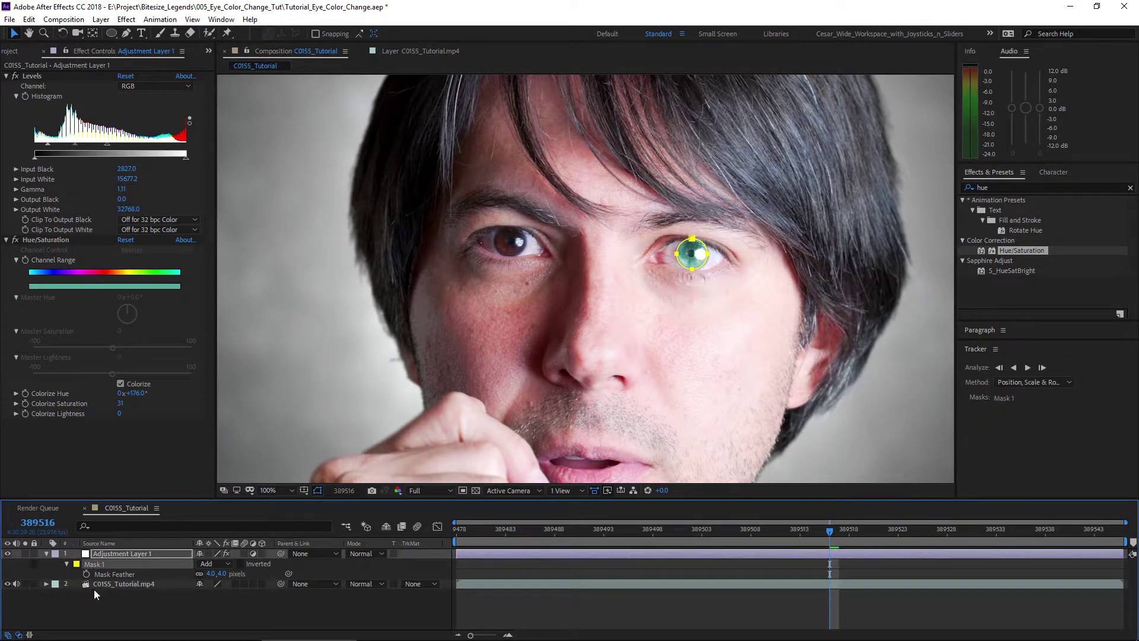
click(28, 19)
click(54, 172)
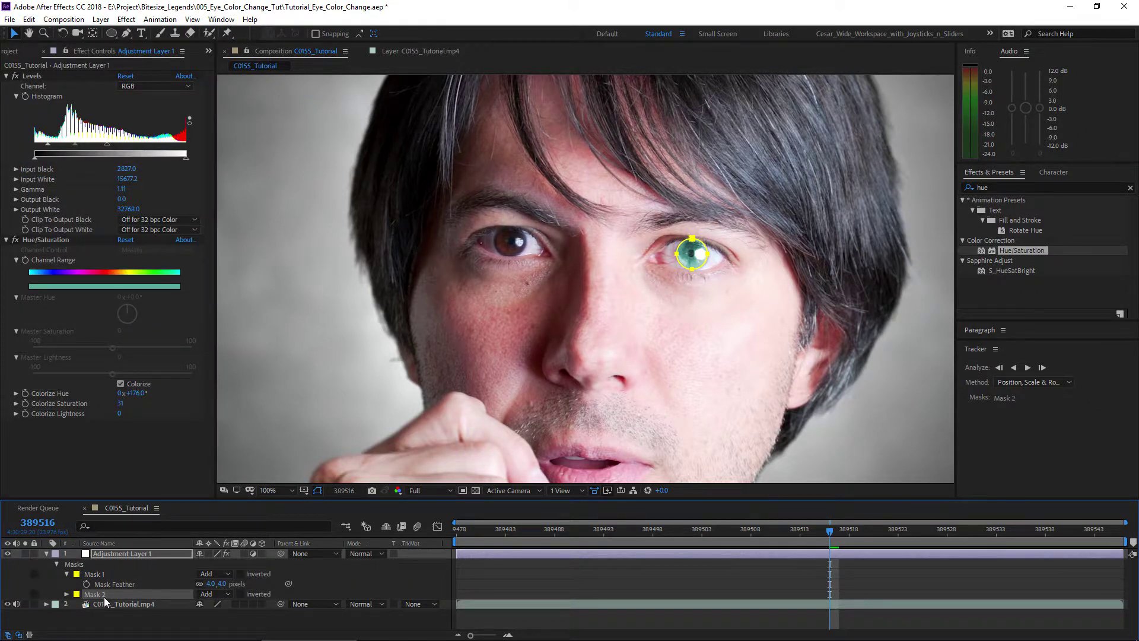
key(period)
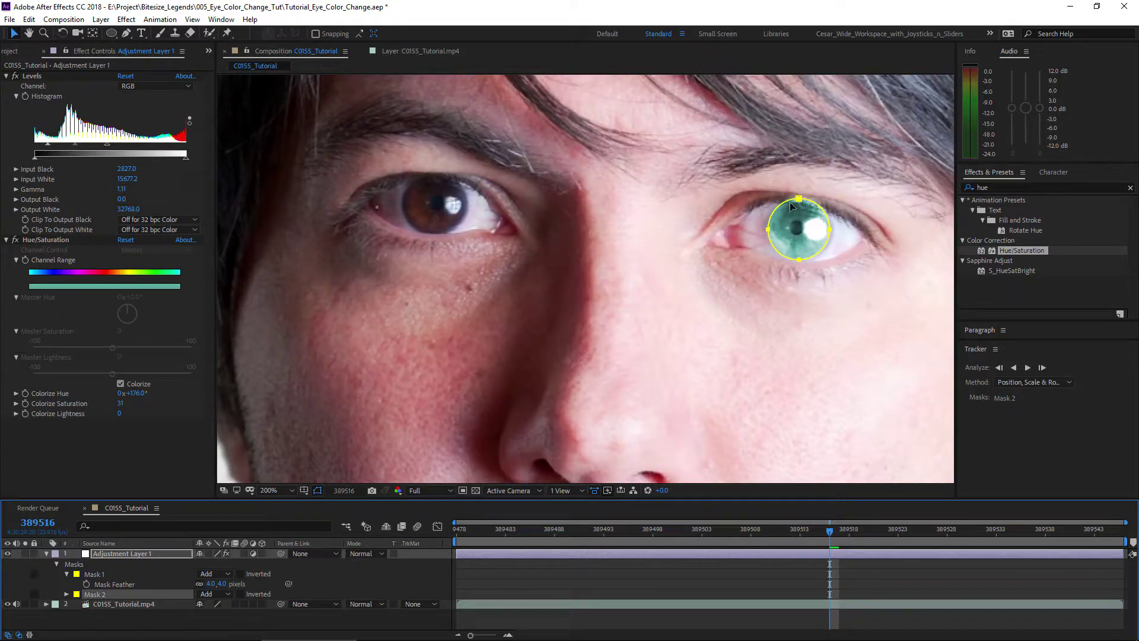
drag(798, 200, 853, 408)
key(period)
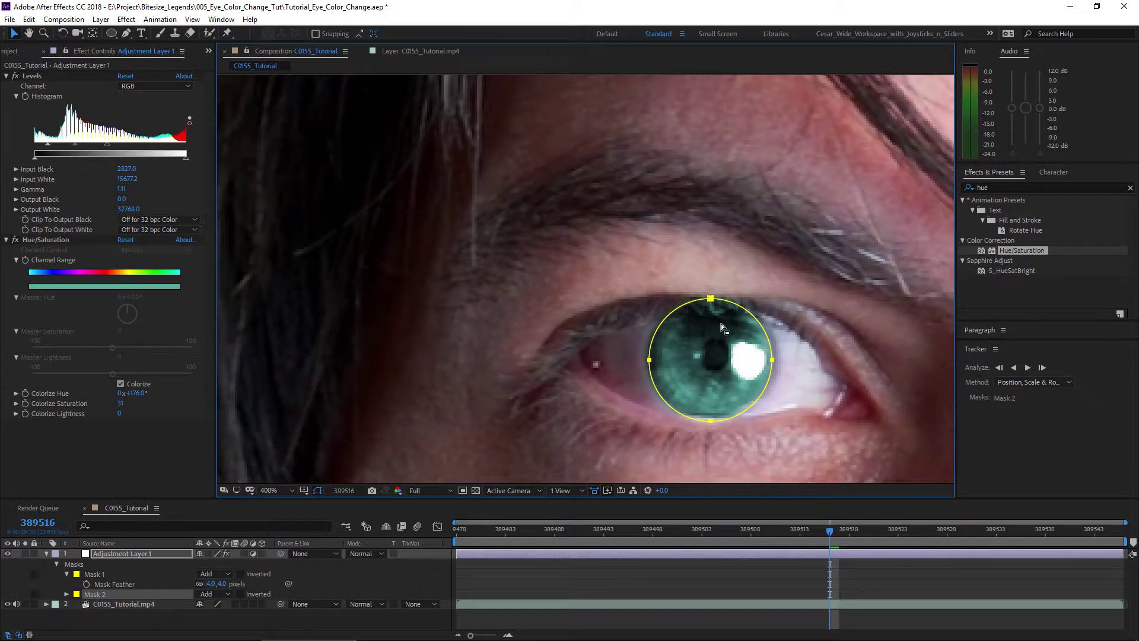
drag(710, 300, 712, 297)
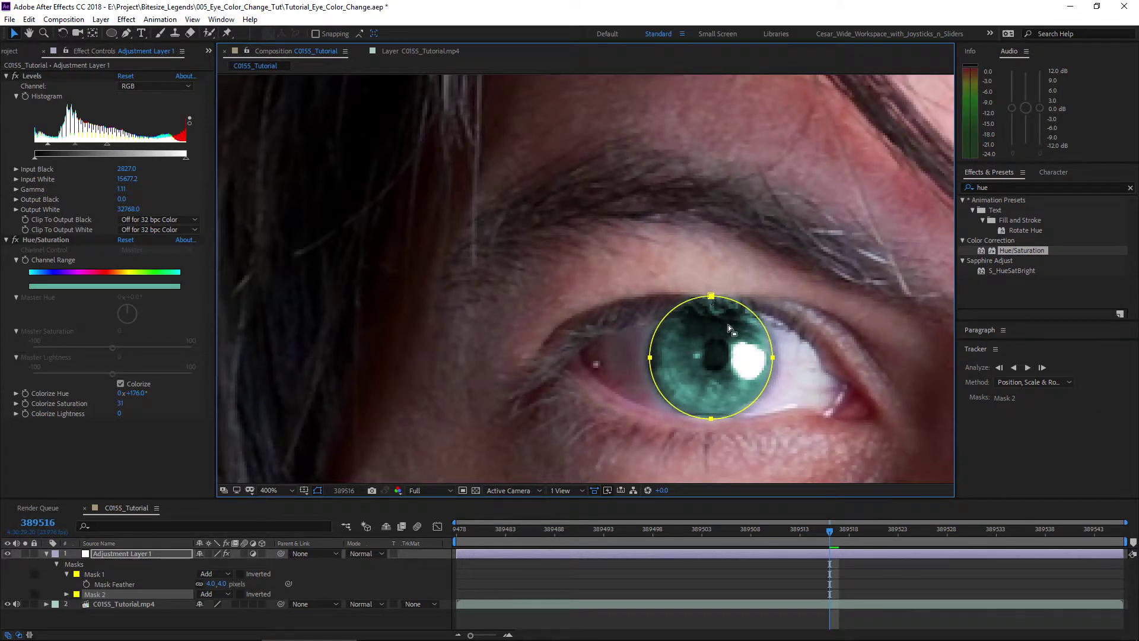
Step: Recentre the face and deselect everything to view both teal irises at 50%
scroll(729, 329, down, 2)
drag(755, 356, 592, 326)
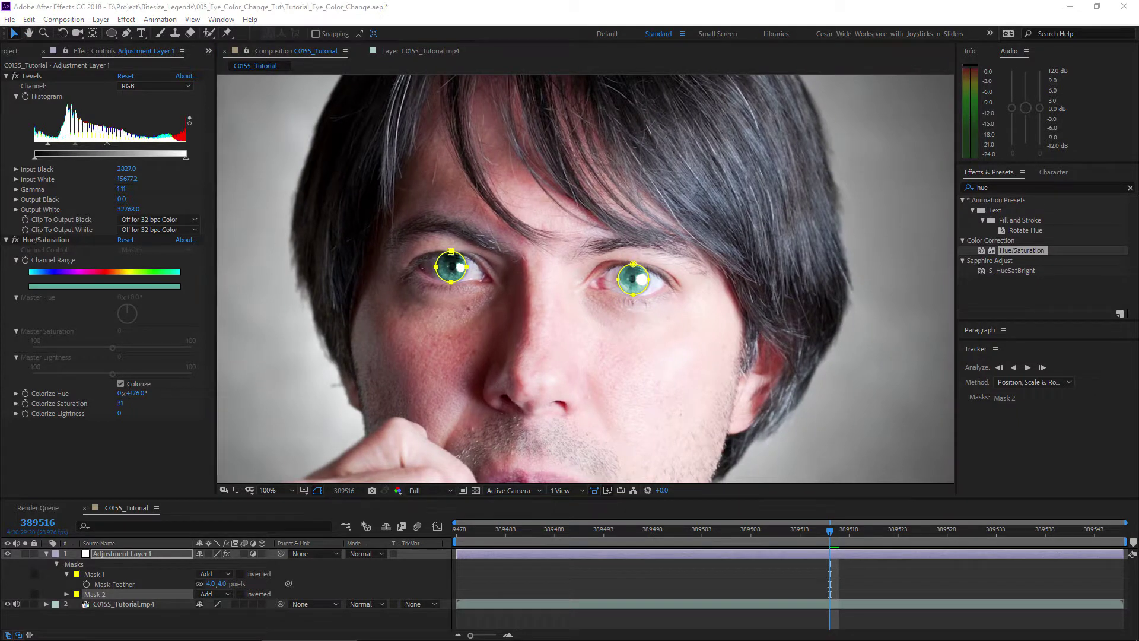
click(711, 454)
click(736, 517)
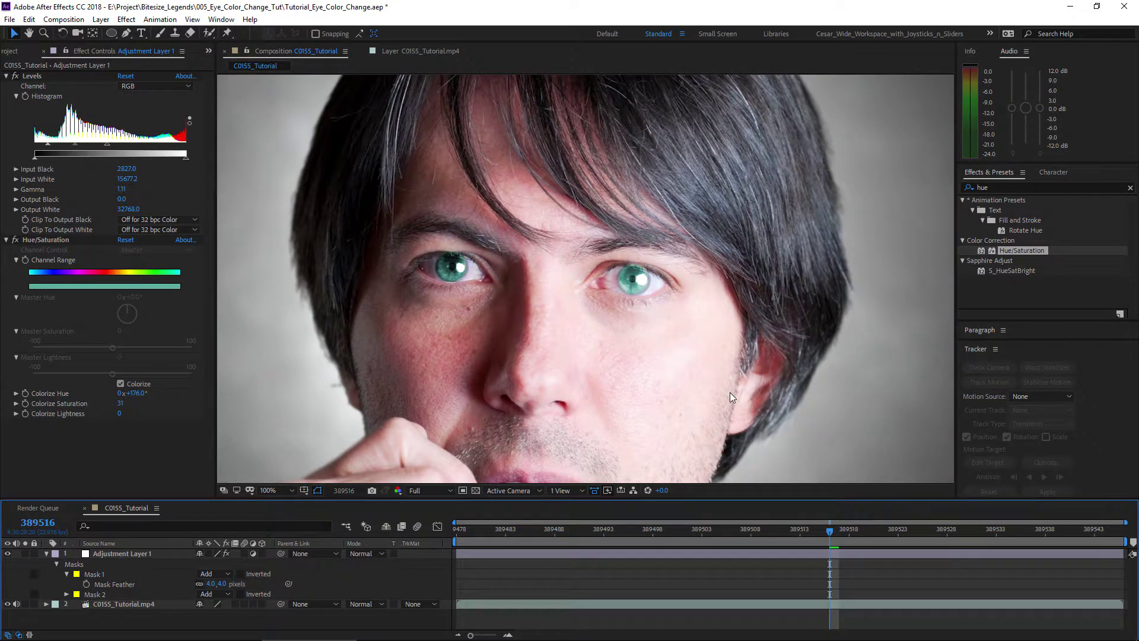
scroll(730, 393, down, 2)
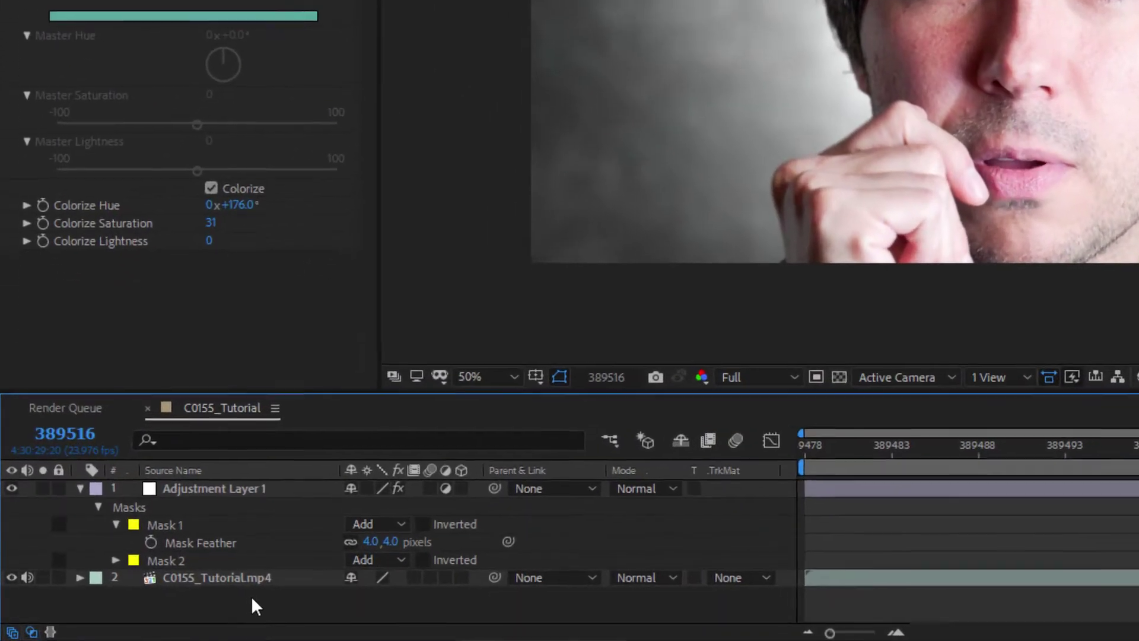
Step: Create a new Null Object from the timeline context menu and rename it Track_Head
right_click(143, 615)
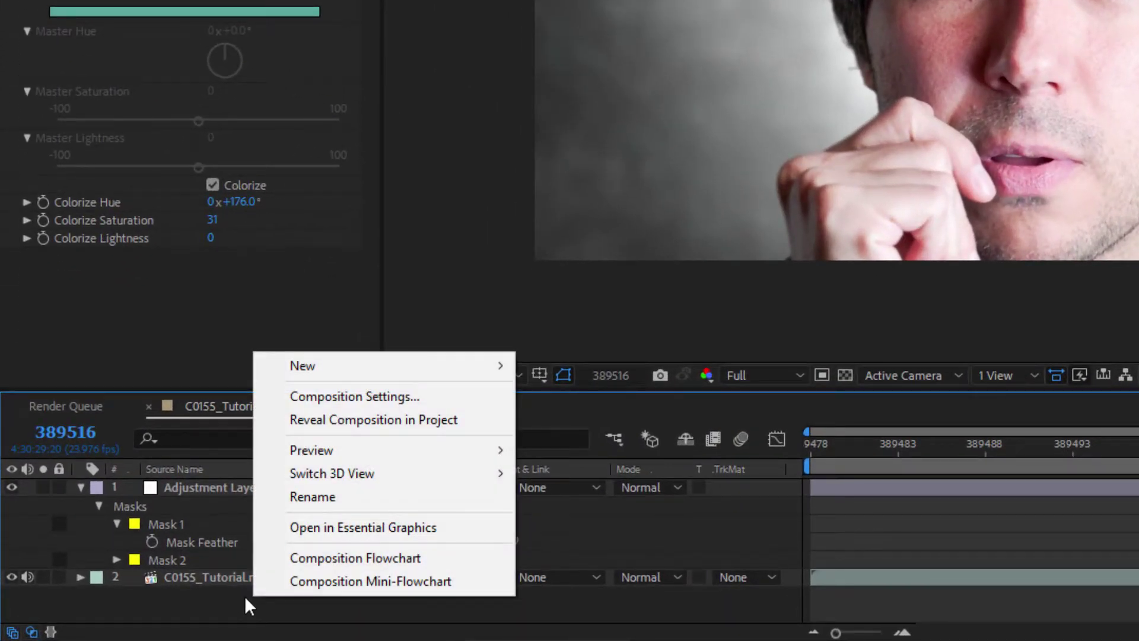
mouse_move(425, 368)
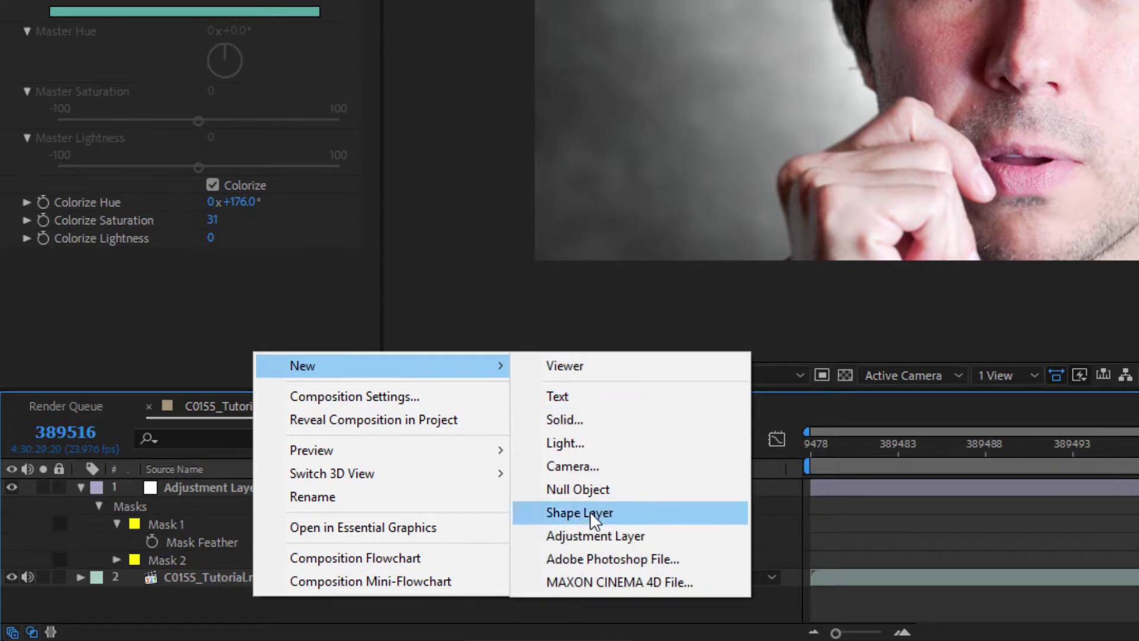
click(597, 489)
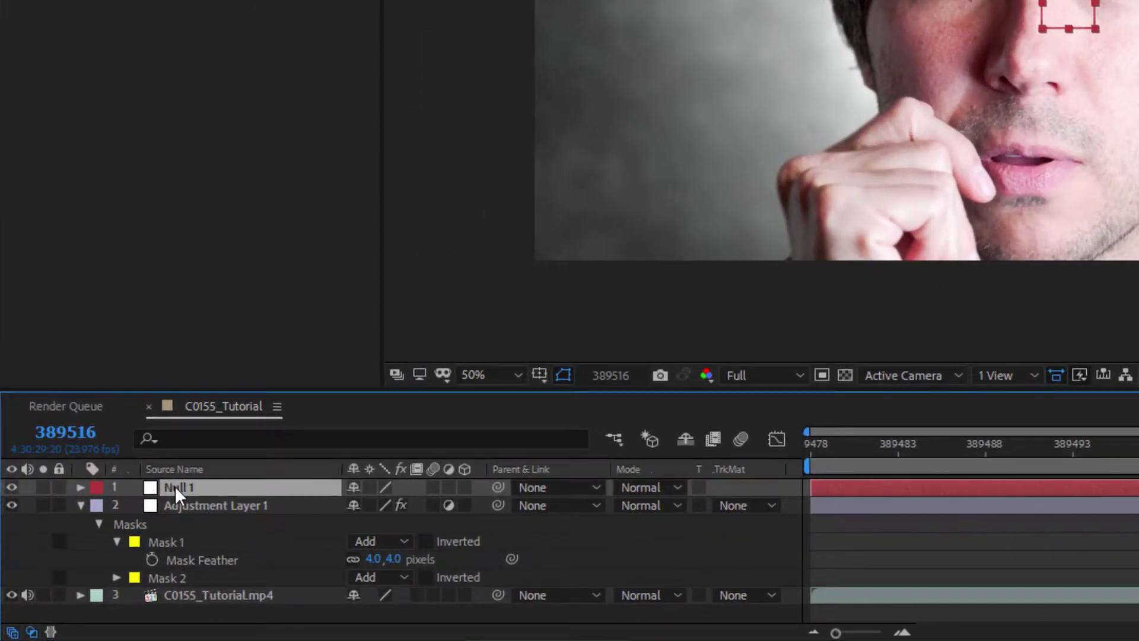
key(Return)
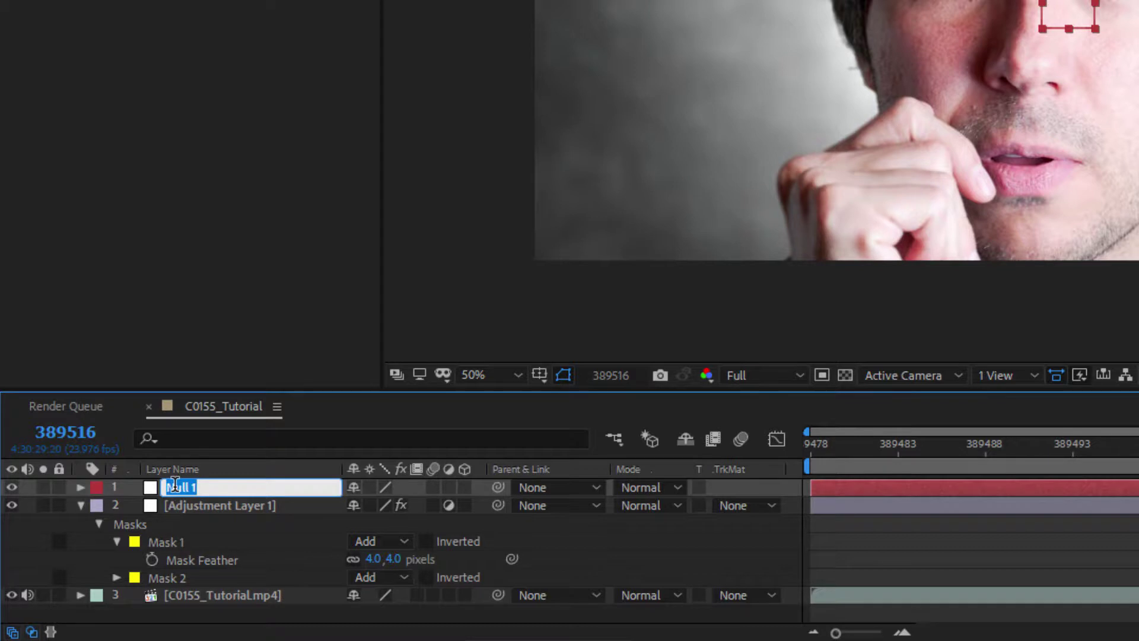
text(Track)
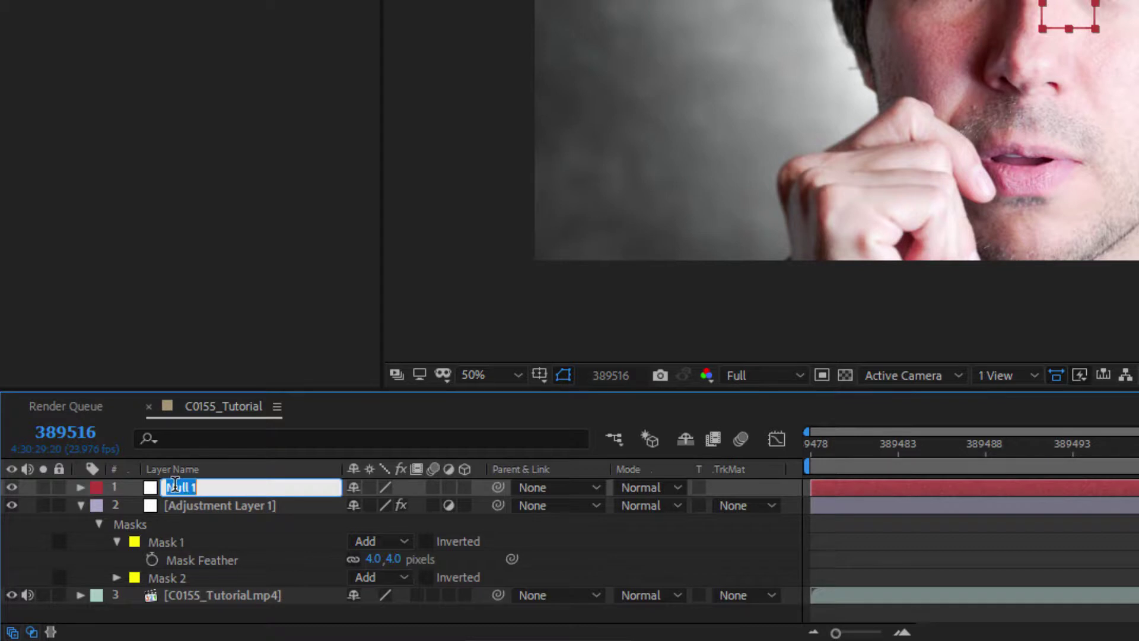
text(Track_Head)
key(Return)
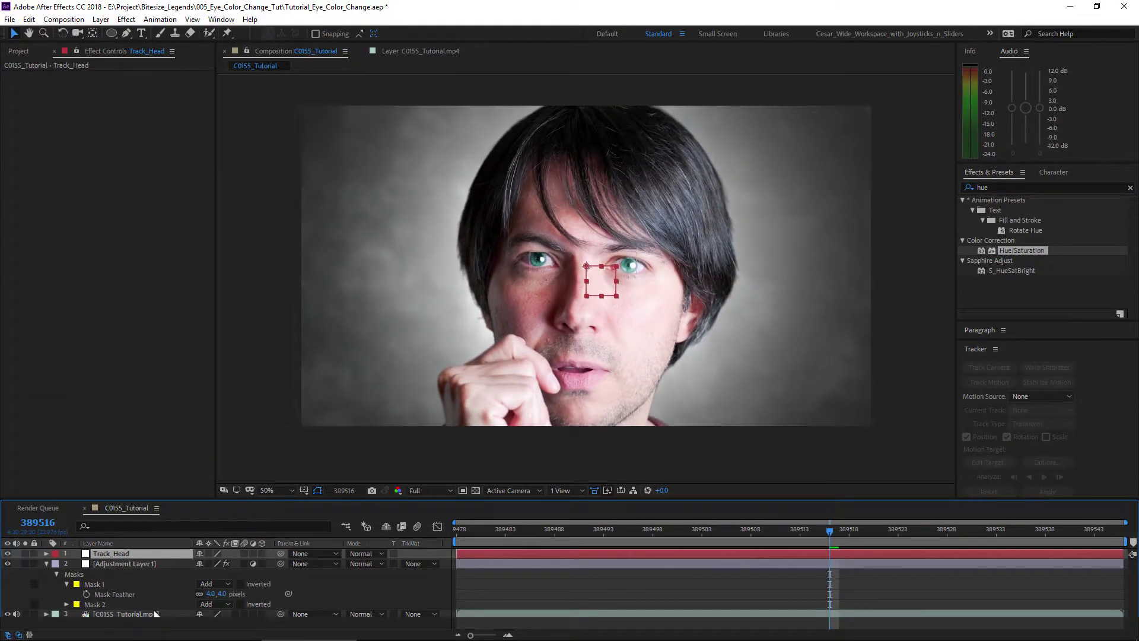
click(153, 614)
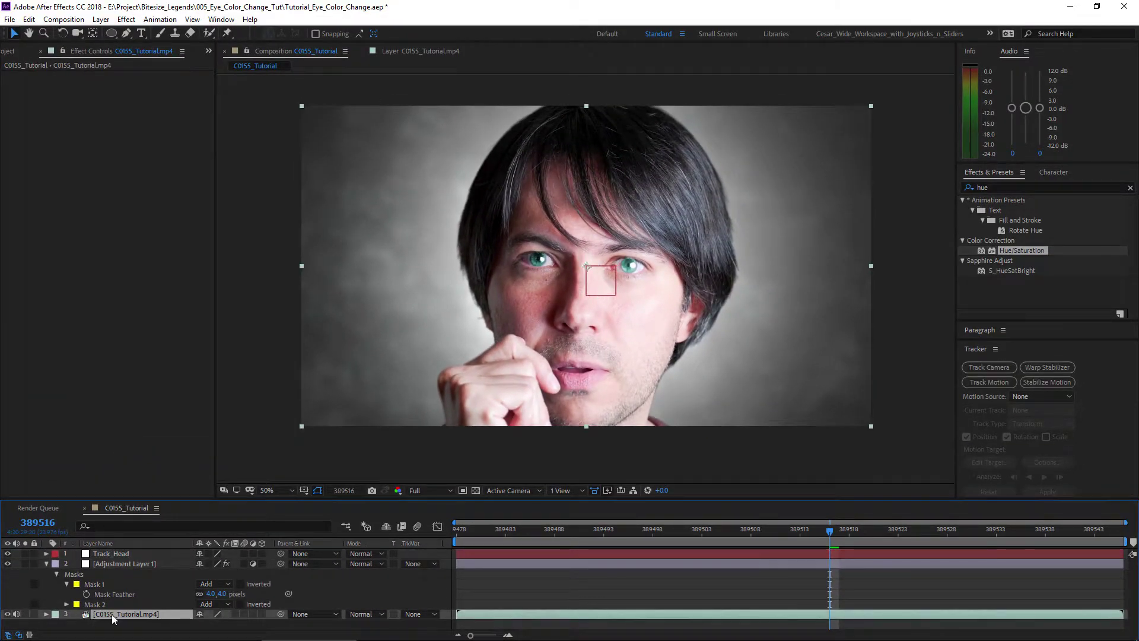
Step: Start a position-and-rotation motion track on C0155_Tutorial.mp4
click(131, 554)
click(155, 614)
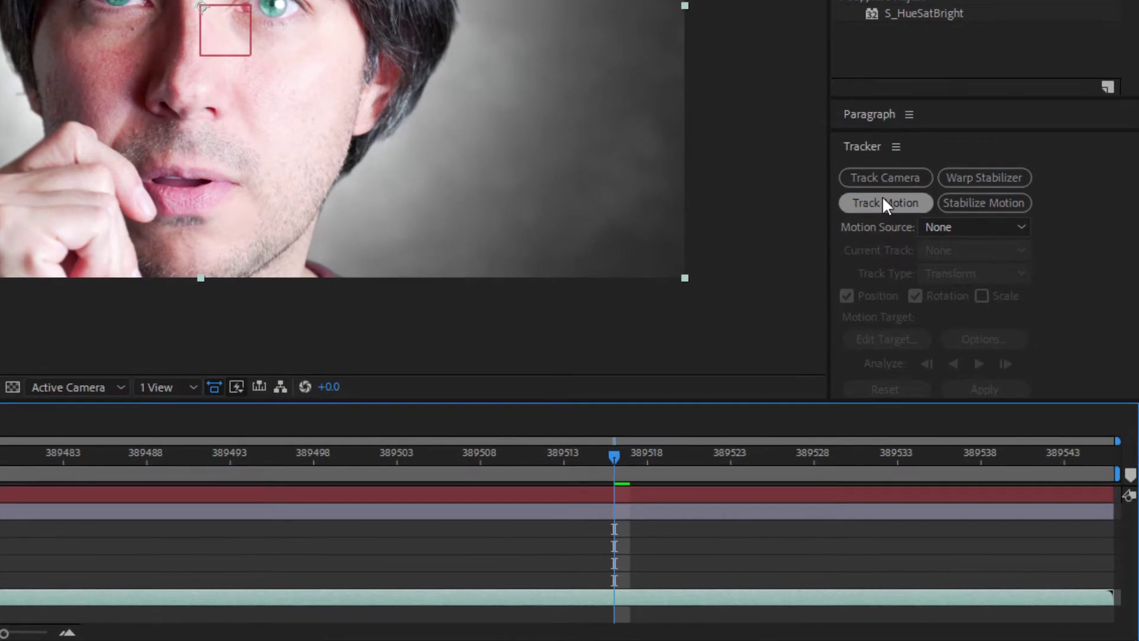
click(883, 198)
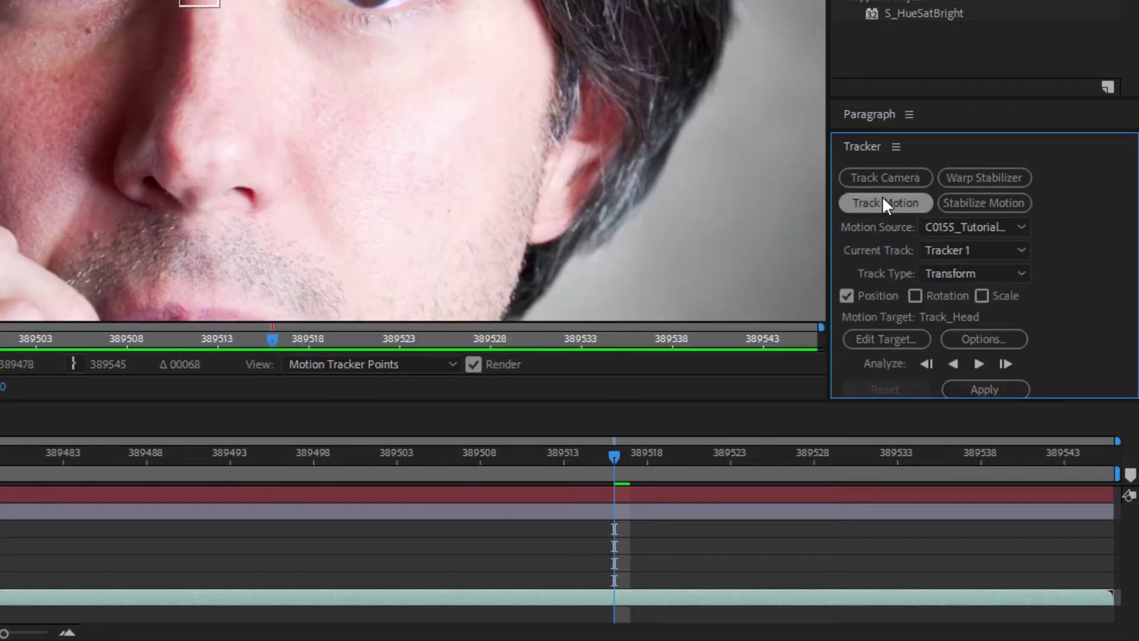
click(915, 296)
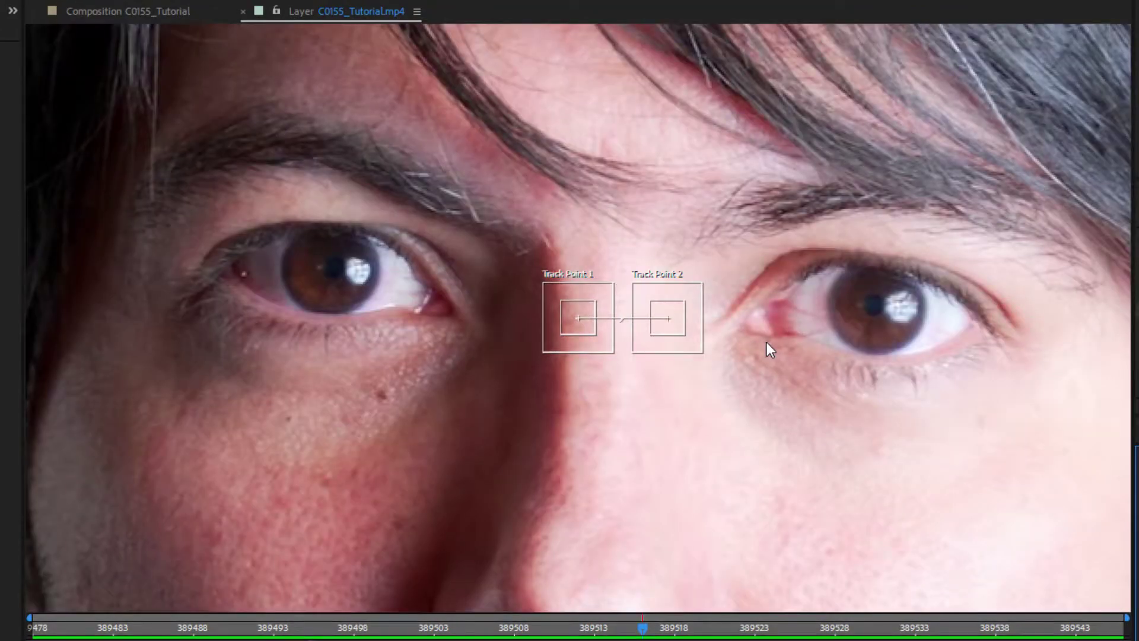
Step: Place Track Points 1 and 2 on the outer eye corners and enlarge their feature and search areas
drag(694, 326, 1059, 408)
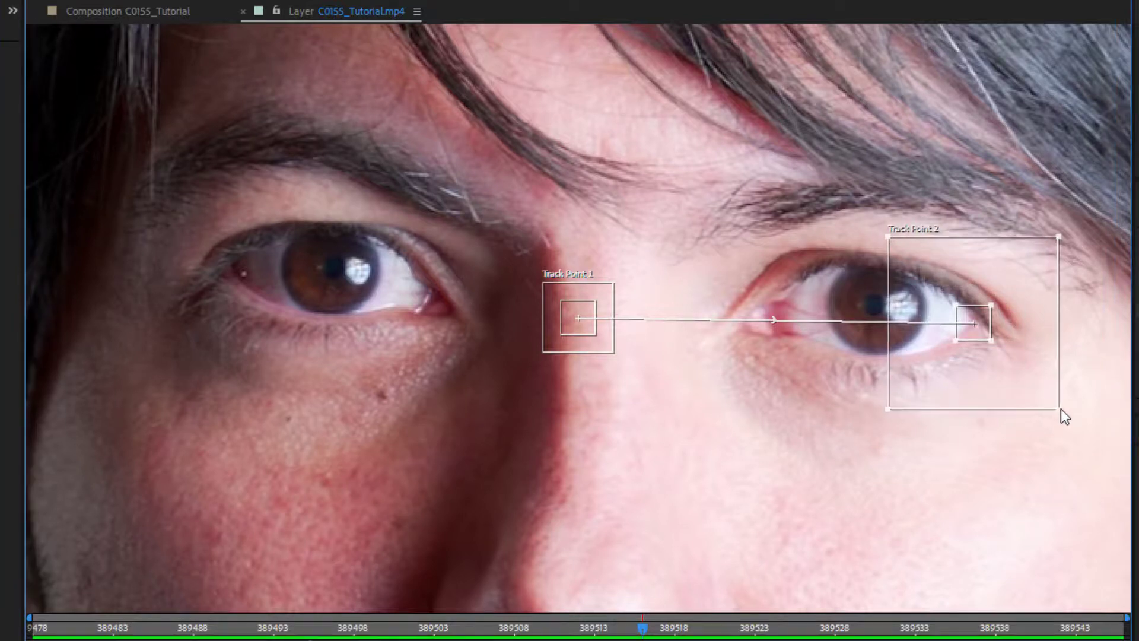
drag(992, 339, 1009, 353)
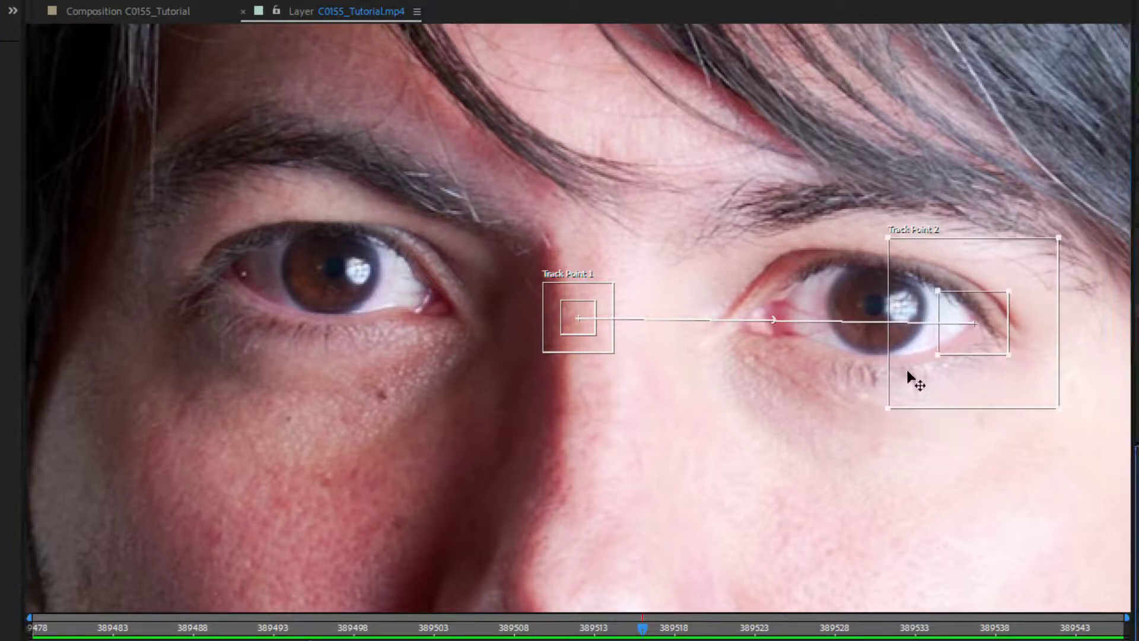
drag(598, 301, 254, 244)
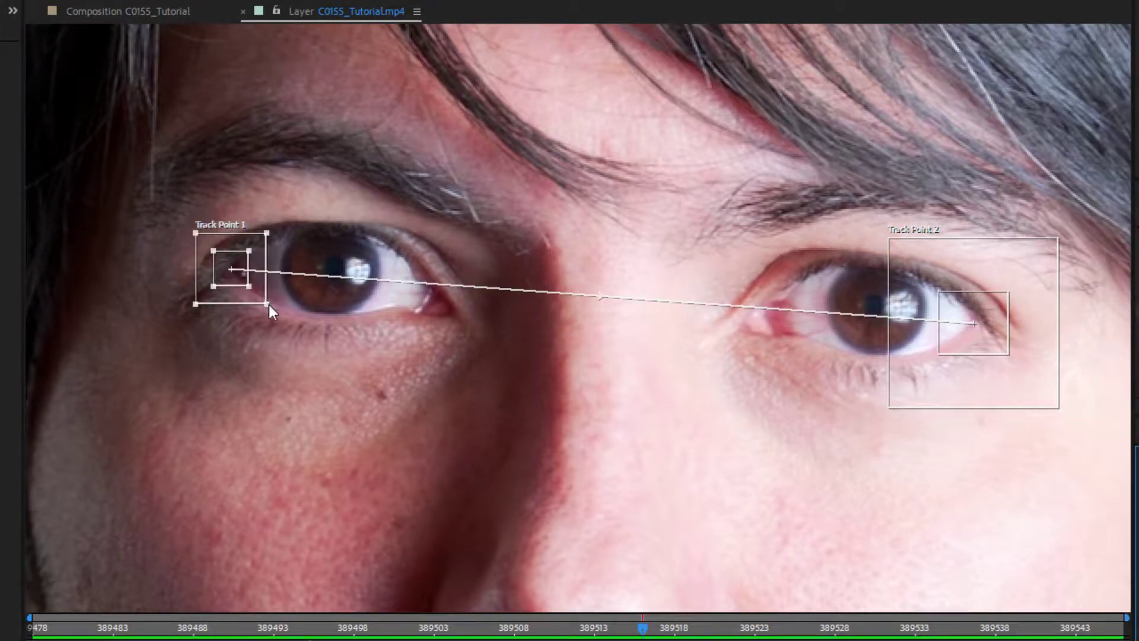
drag(267, 304, 312, 350)
drag(246, 289, 260, 299)
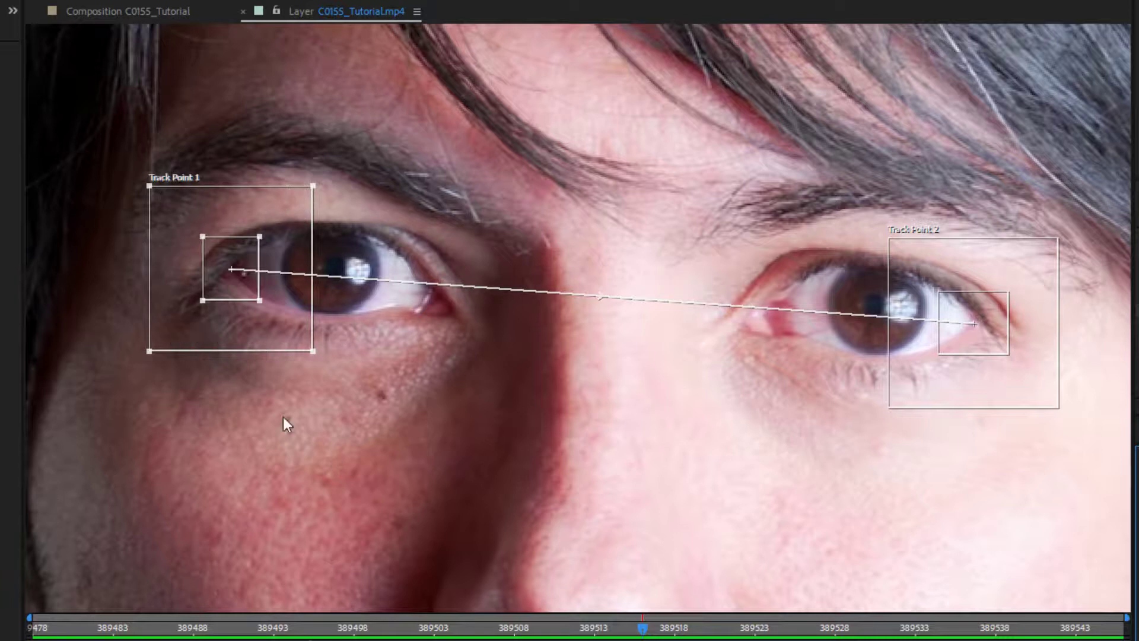
scroll(466, 382, down, 3)
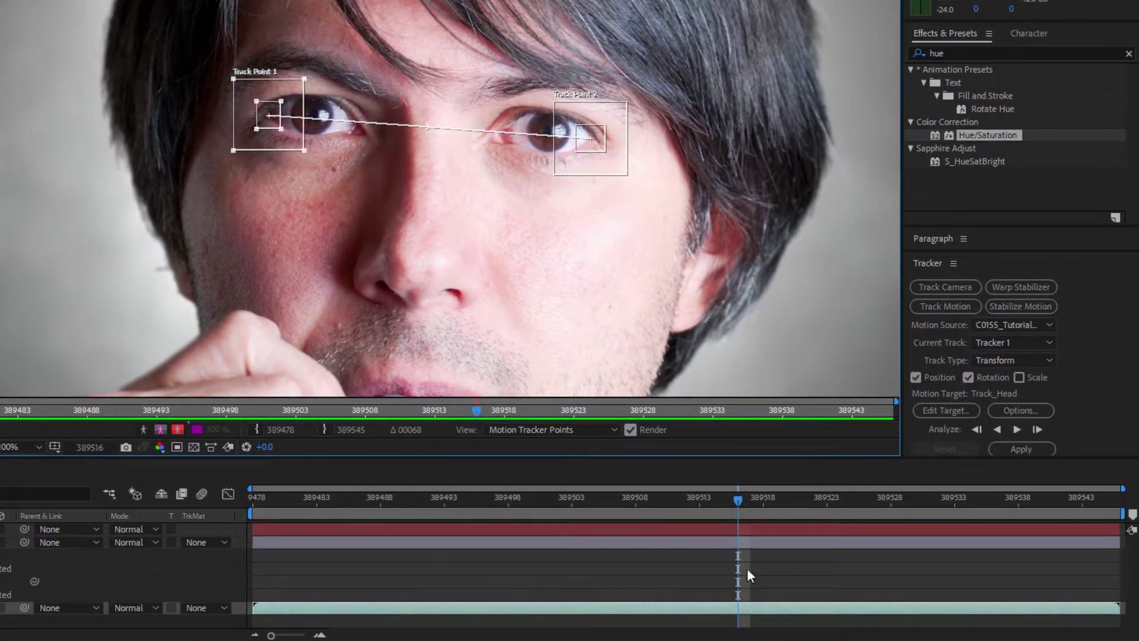
Step: Analyze both eye track points backward, then forward from frame 389516 to the clip end
click(742, 603)
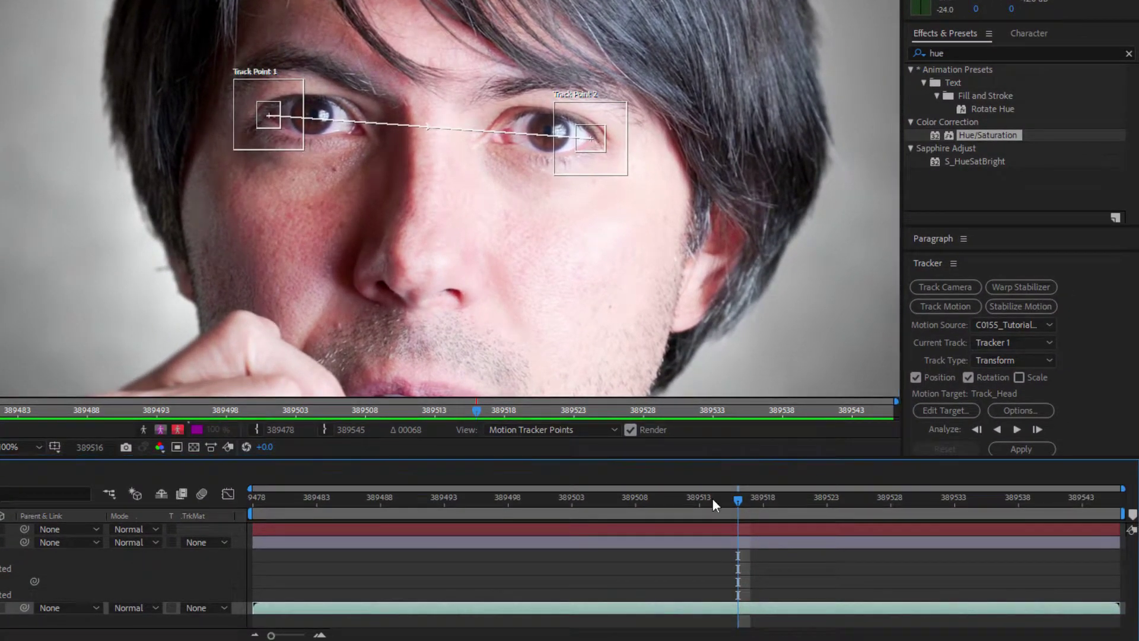
click(996, 428)
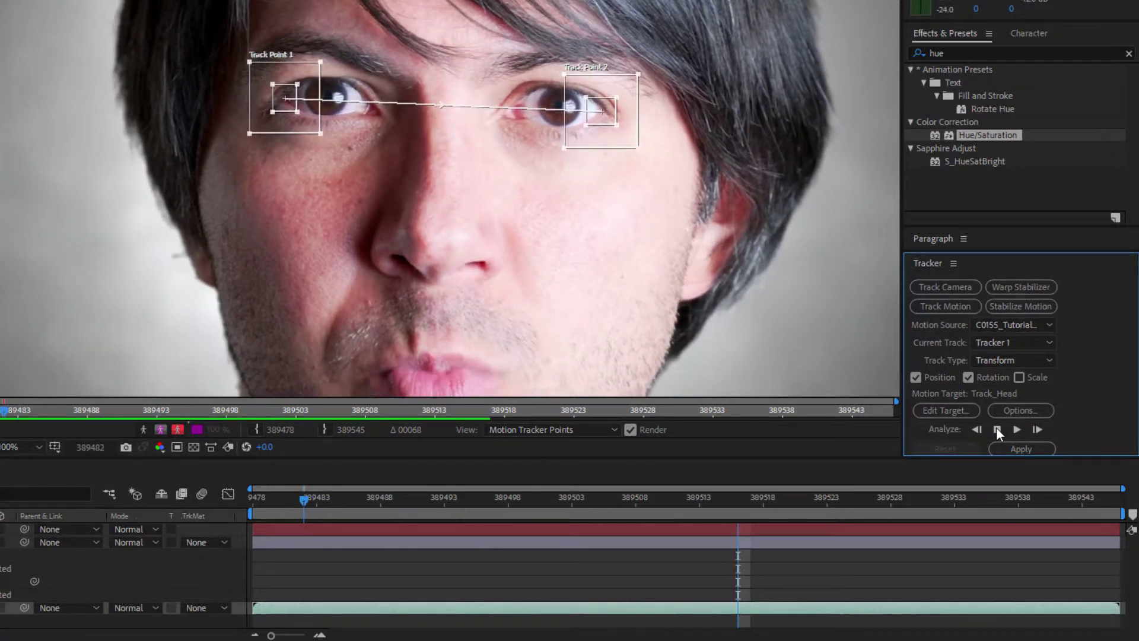
key(space)
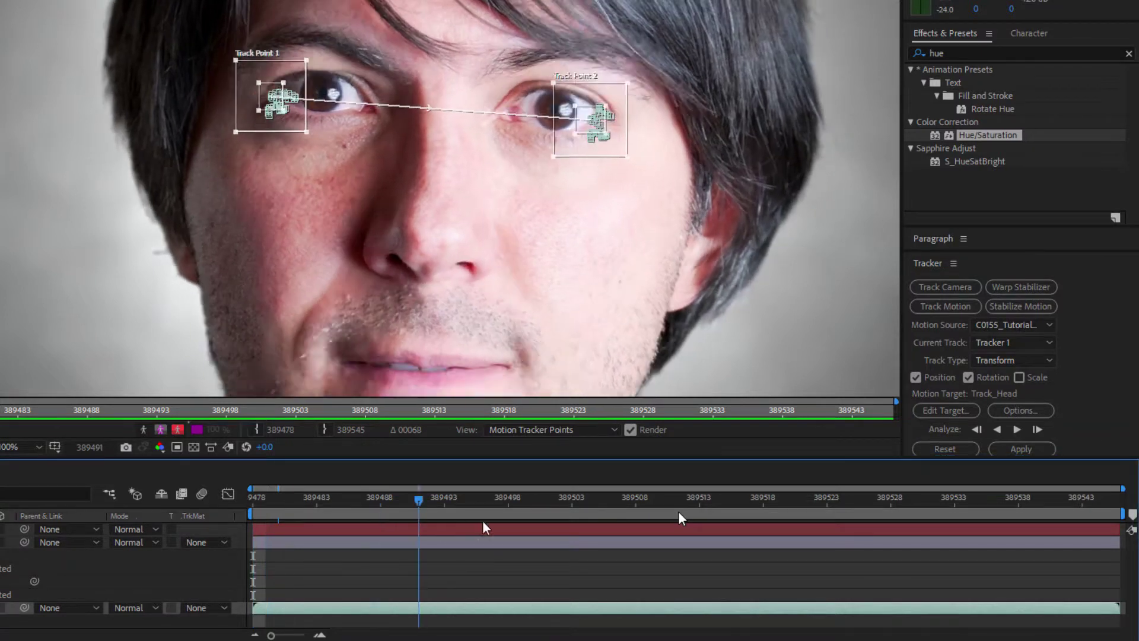
key(space)
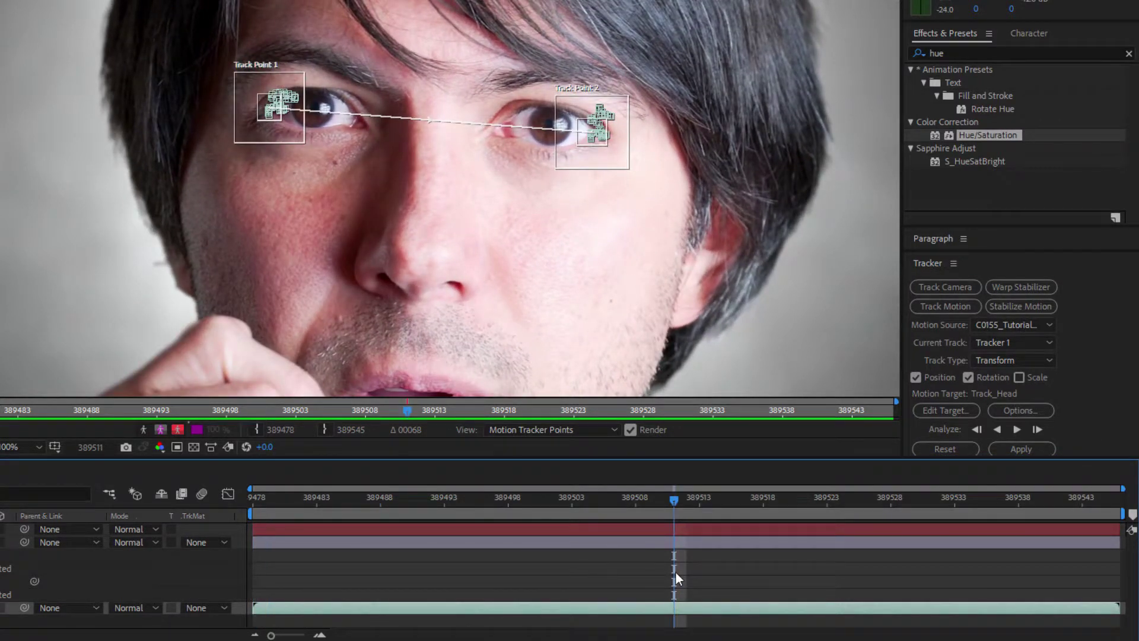
key(u)
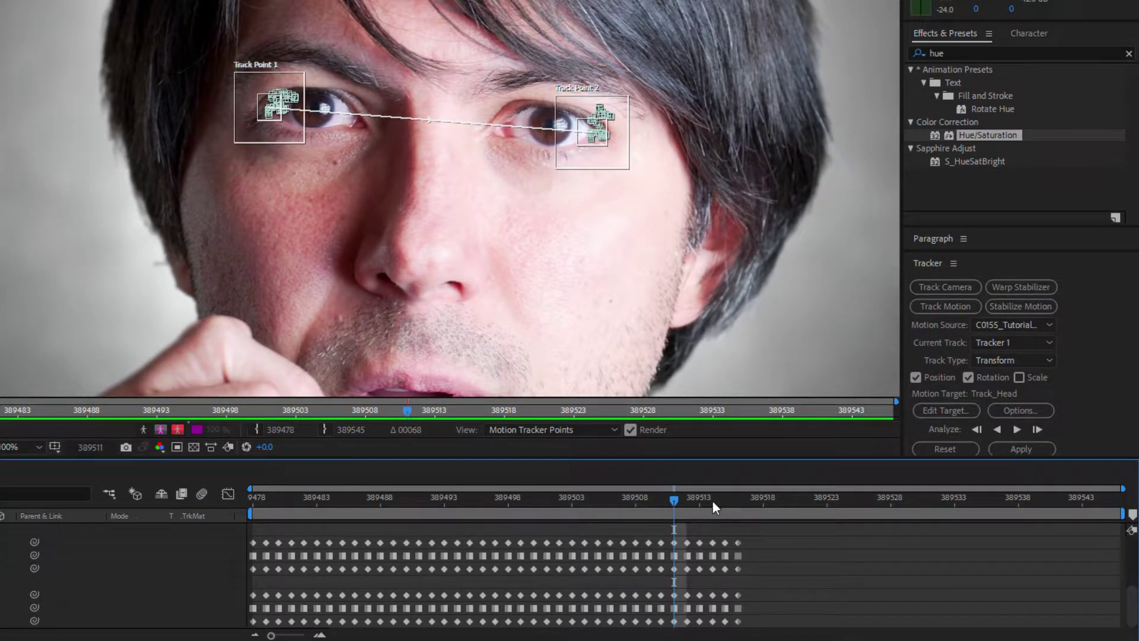
drag(713, 501, 737, 497)
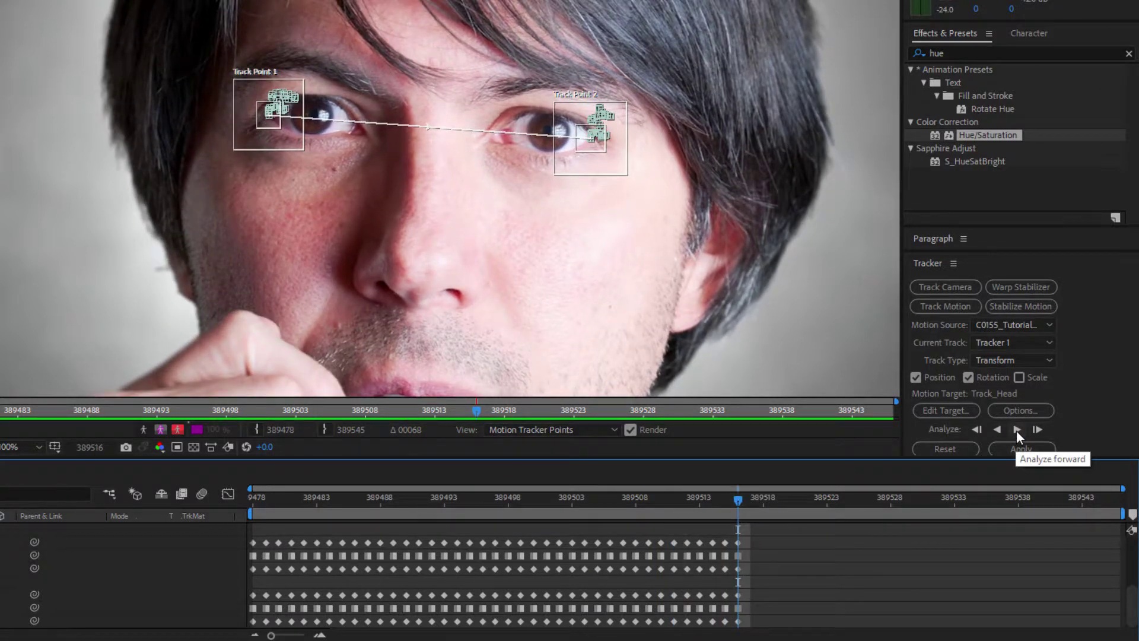
click(1016, 430)
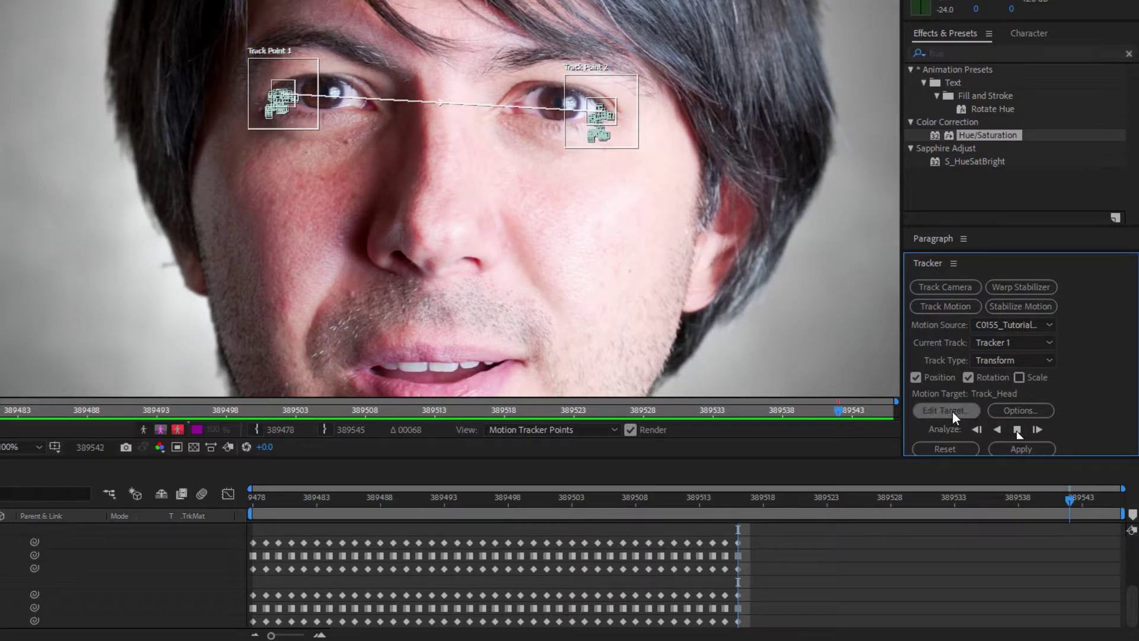
Step: Apply the tracking data to the Track_Head null in X and Y
click(952, 411)
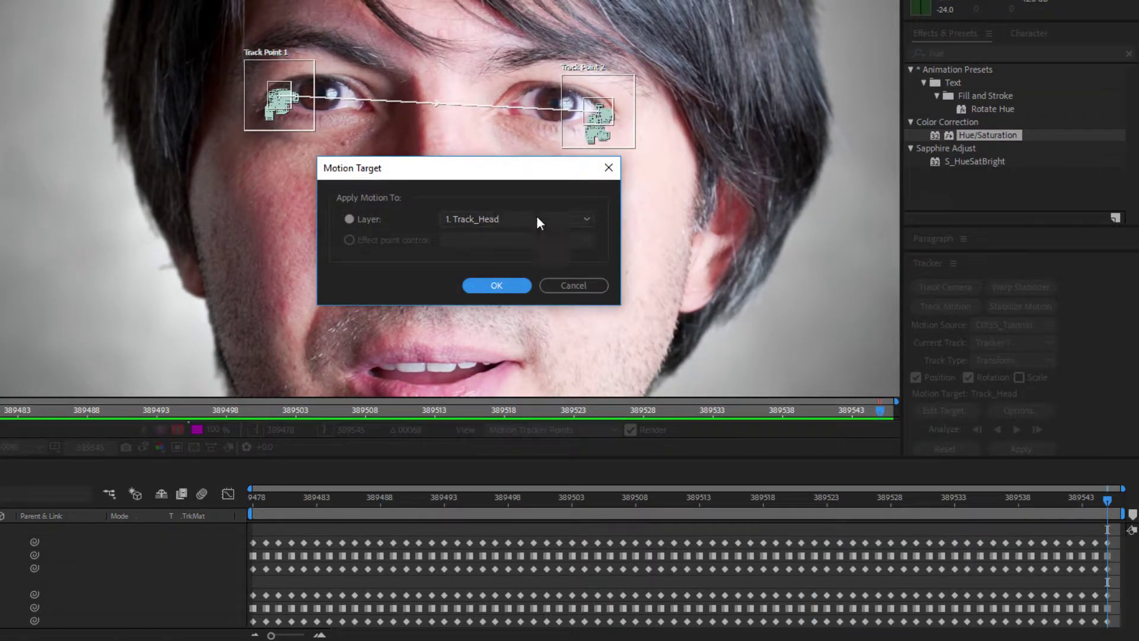
click(496, 285)
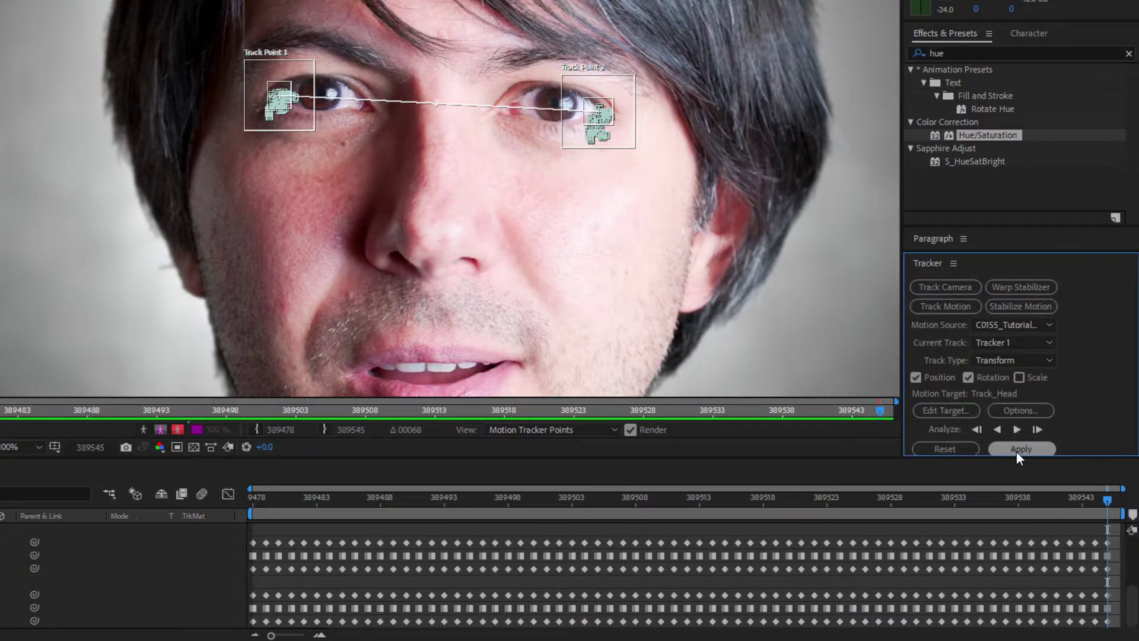
click(1023, 448)
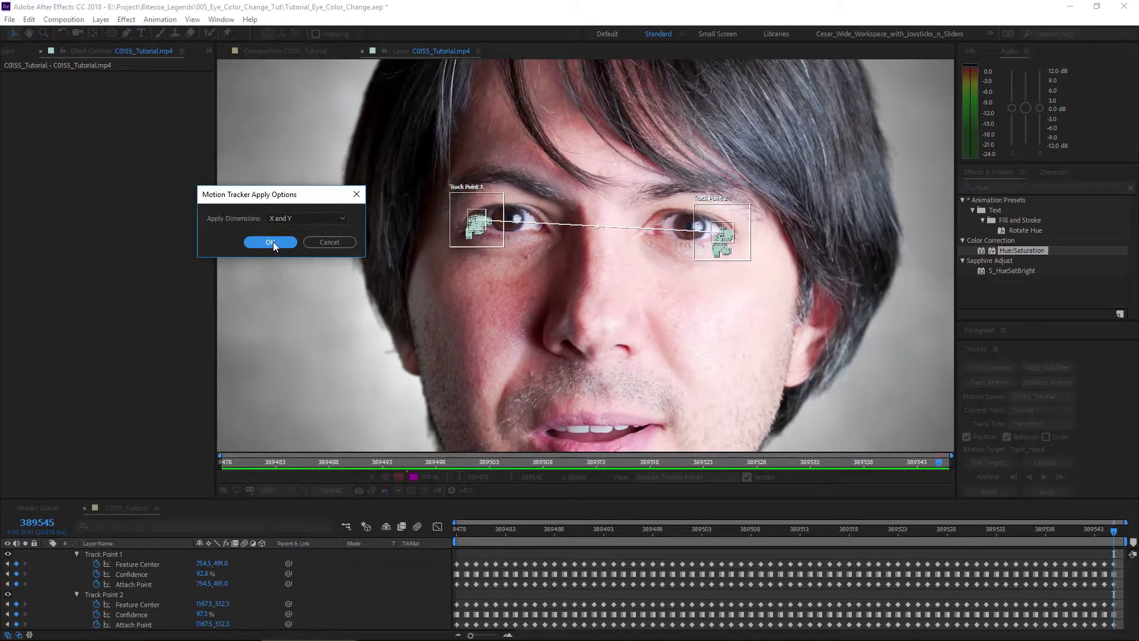
click(270, 242)
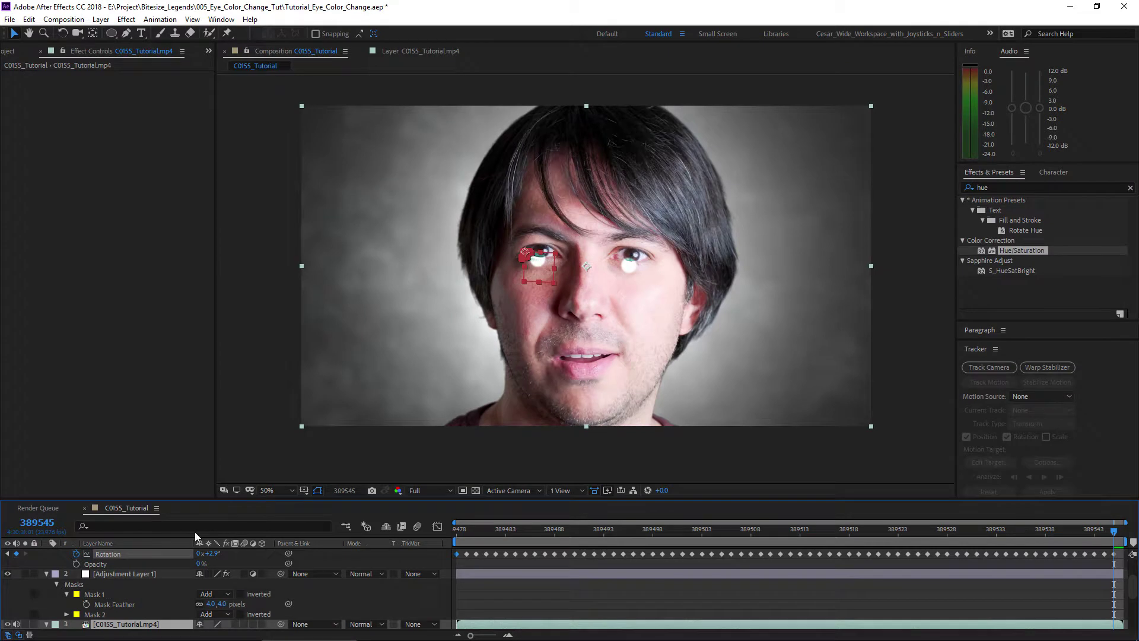
click(46, 624)
click(114, 555)
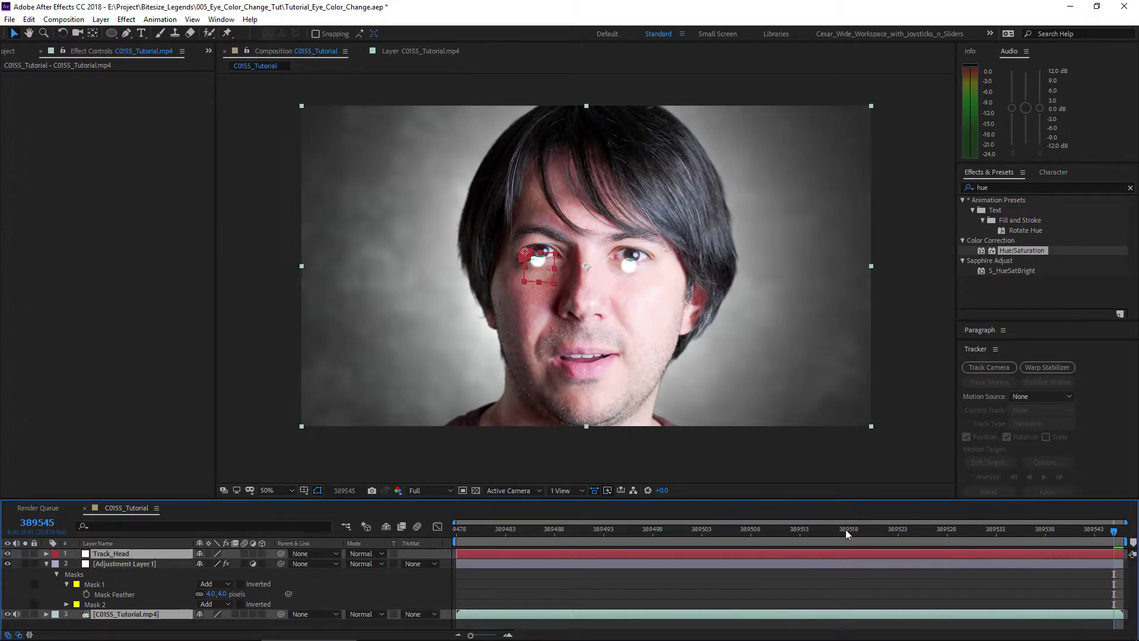
scroll(528, 191, up, 1)
drag(861, 532, 741, 557)
key(space)
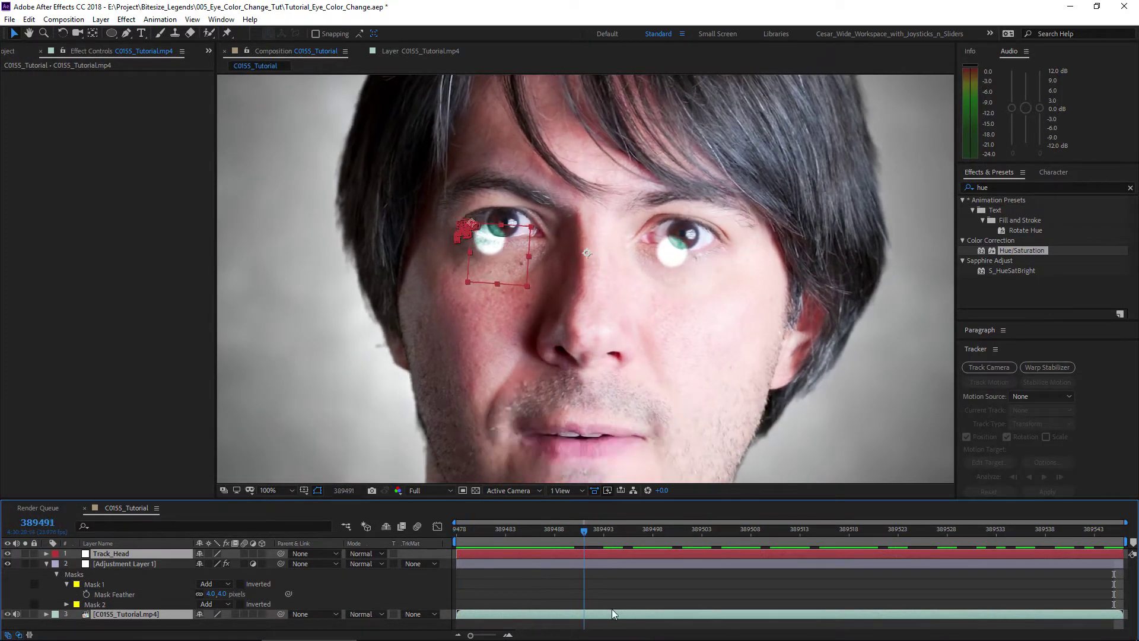
drag(1137, 626, 860, 624)
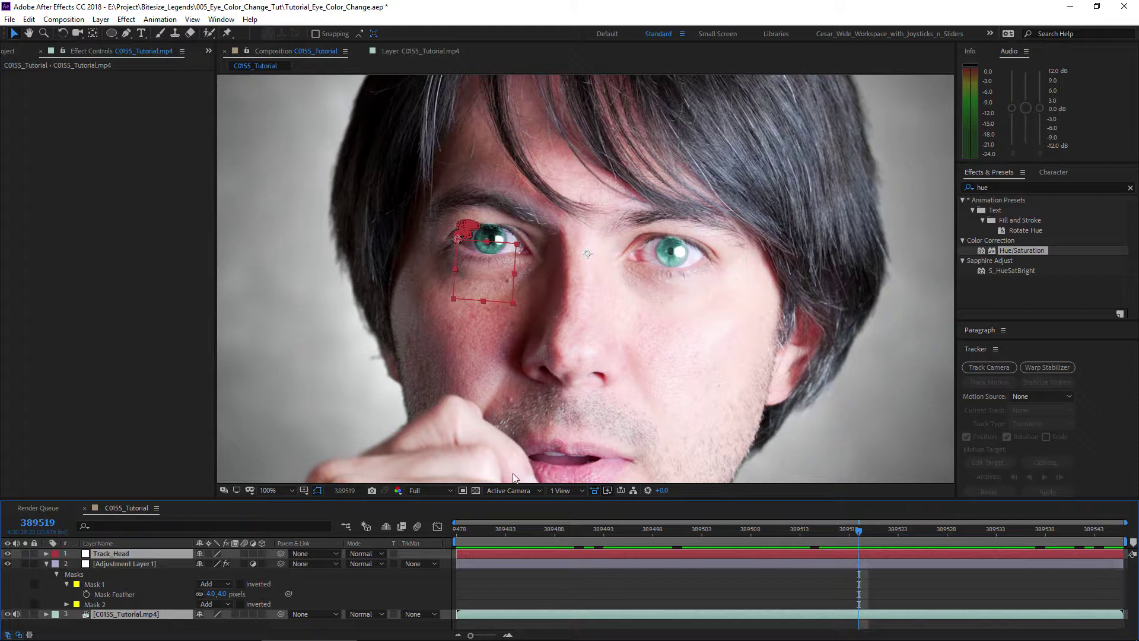
click(125, 565)
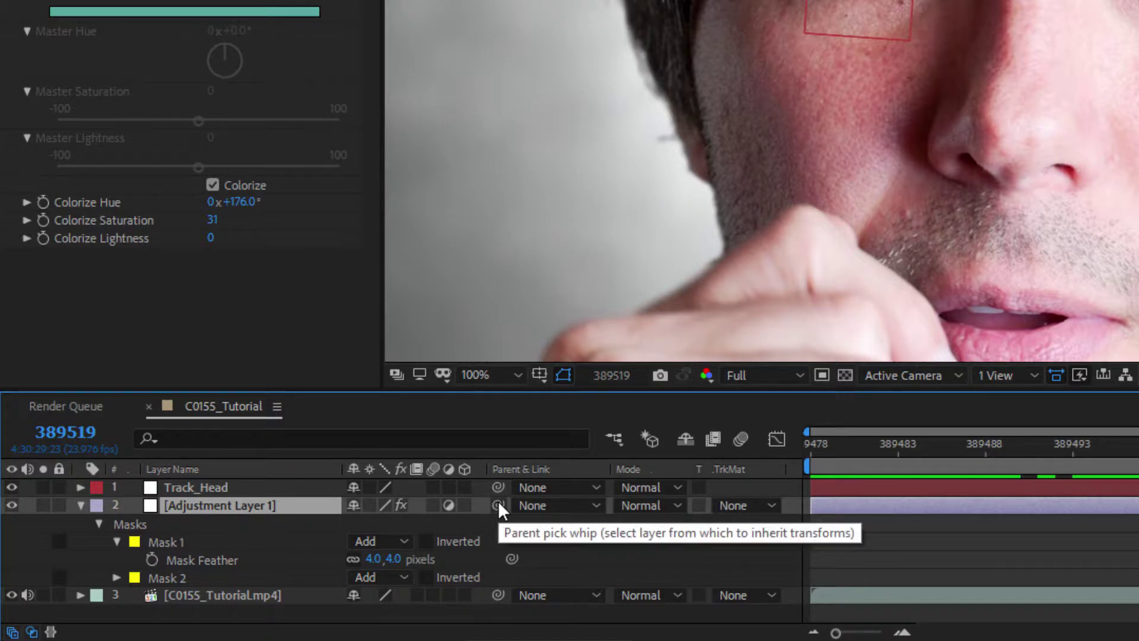
Step: Parent Adjustment Layer 1 to Track_Head and preview the masks following the face
drag(497, 503, 198, 486)
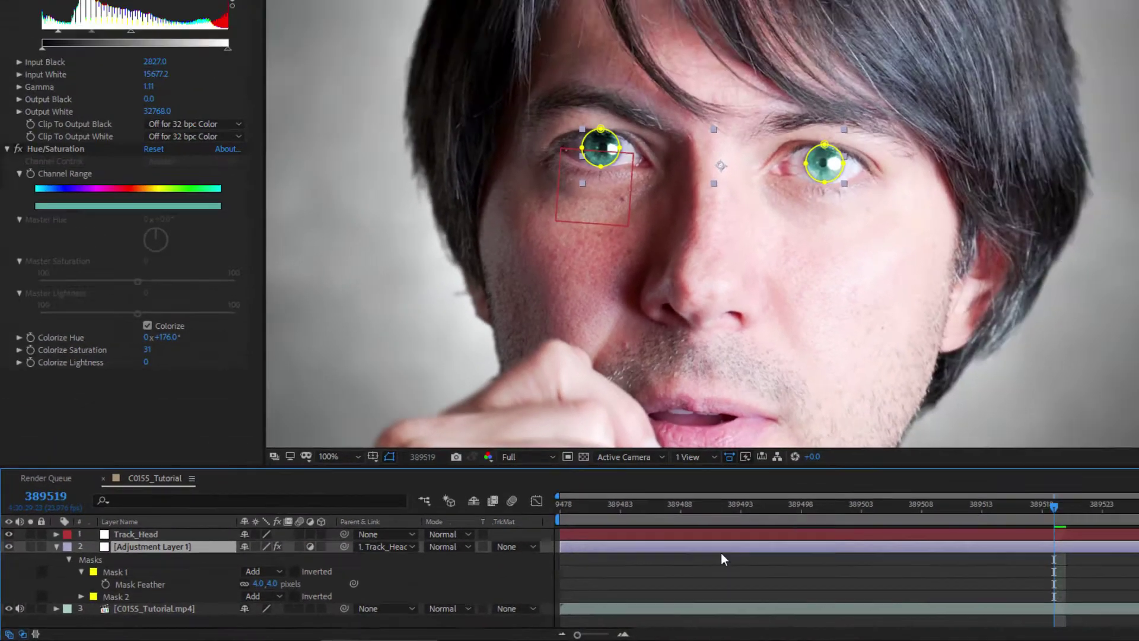
click(721, 557)
drag(847, 530, 869, 560)
key(space)
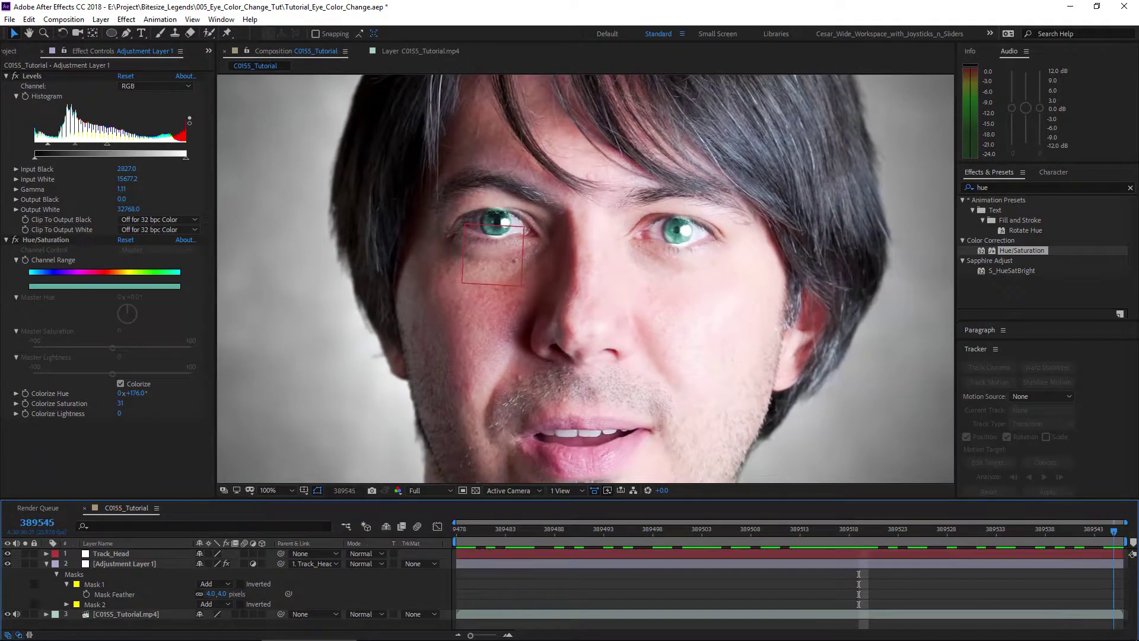
key(Home)
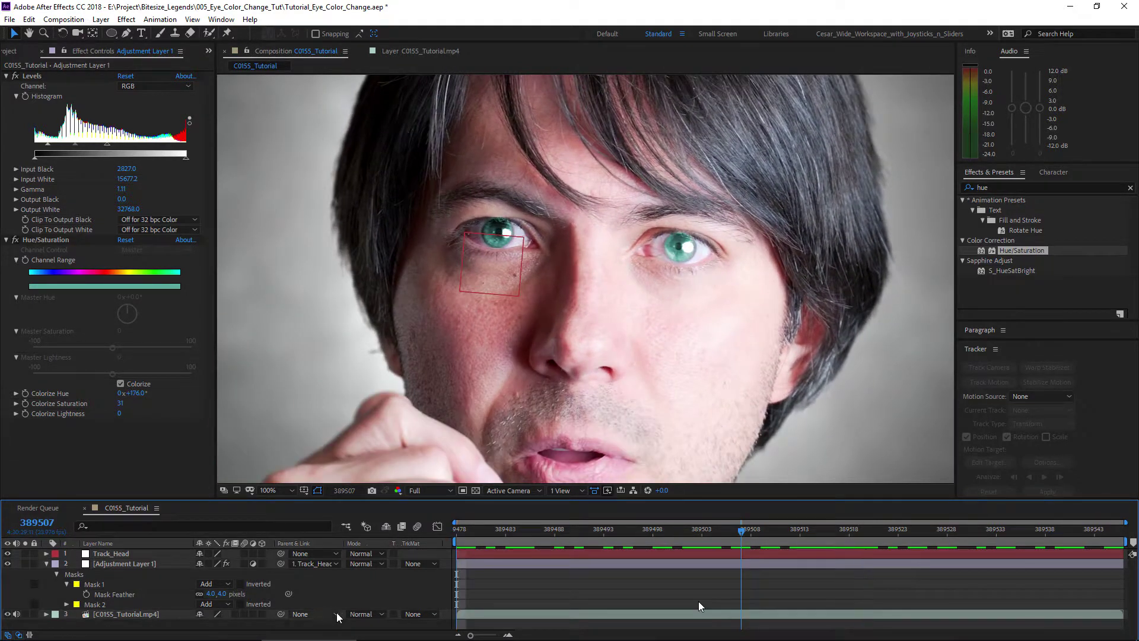
Step: Hide the Track_Head layer and scrub to confirm the masks follow the eyes
click(7, 554)
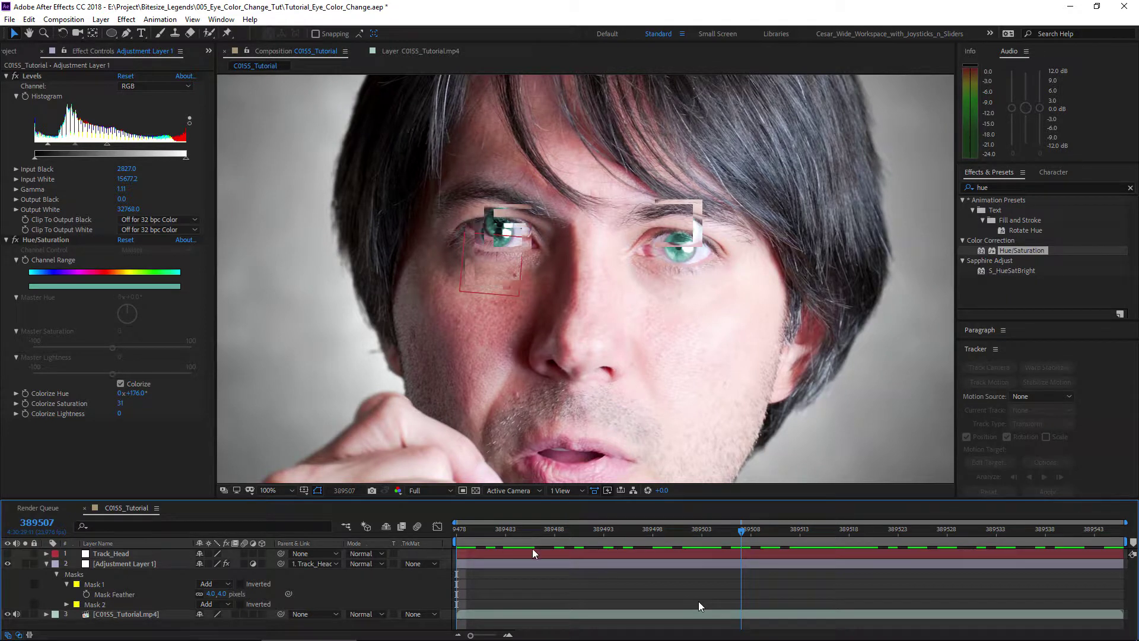
key(Home)
drag(472, 528, 850, 579)
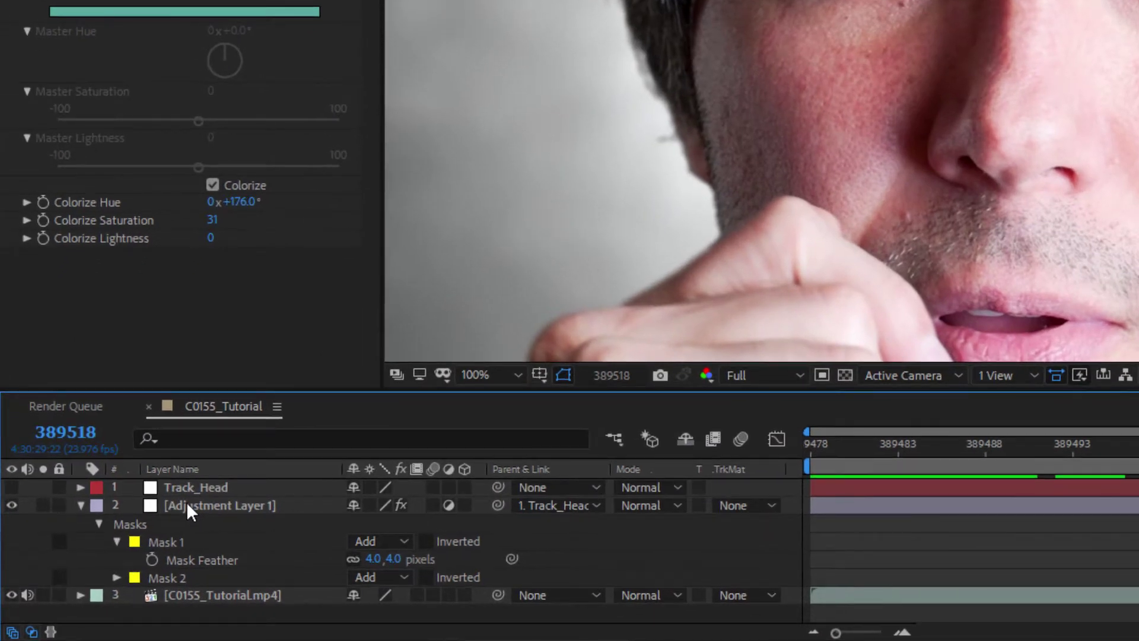
Step: Set Mask Path keyframes on Mask 1 and Mask 2 of Adjustment Layer 1 at frame 389518
click(187, 505)
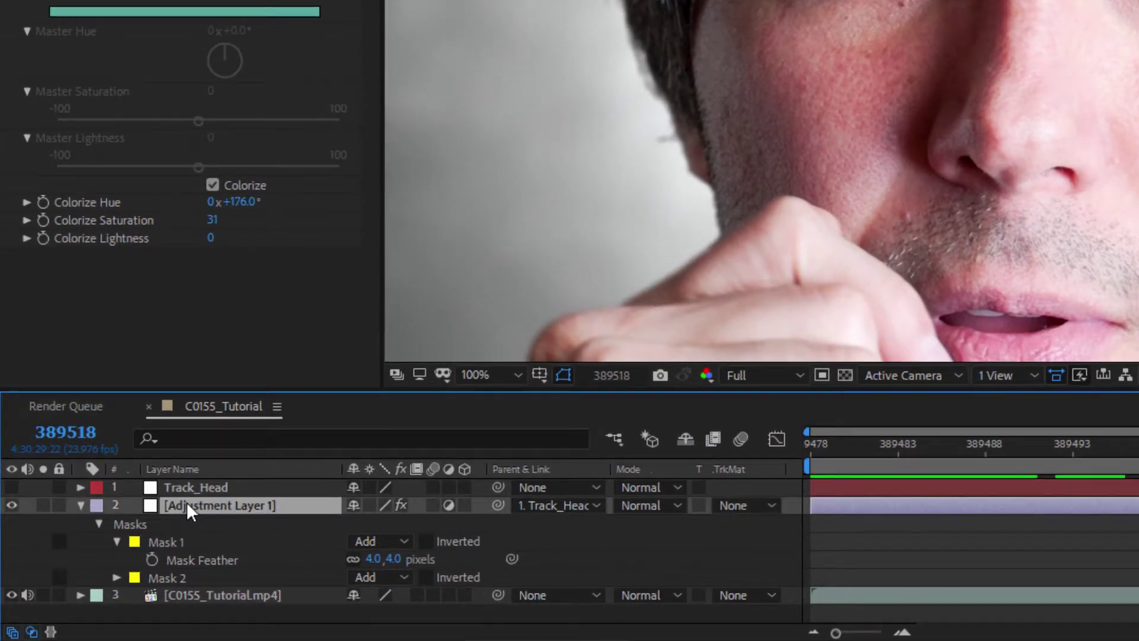
key(m)
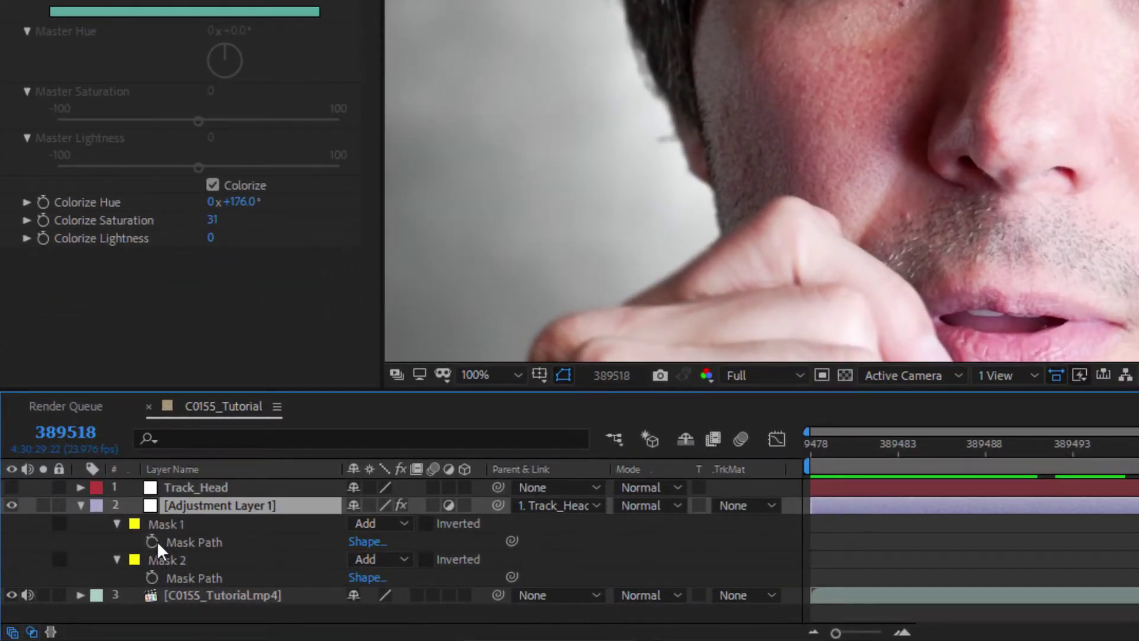
click(87, 584)
click(152, 575)
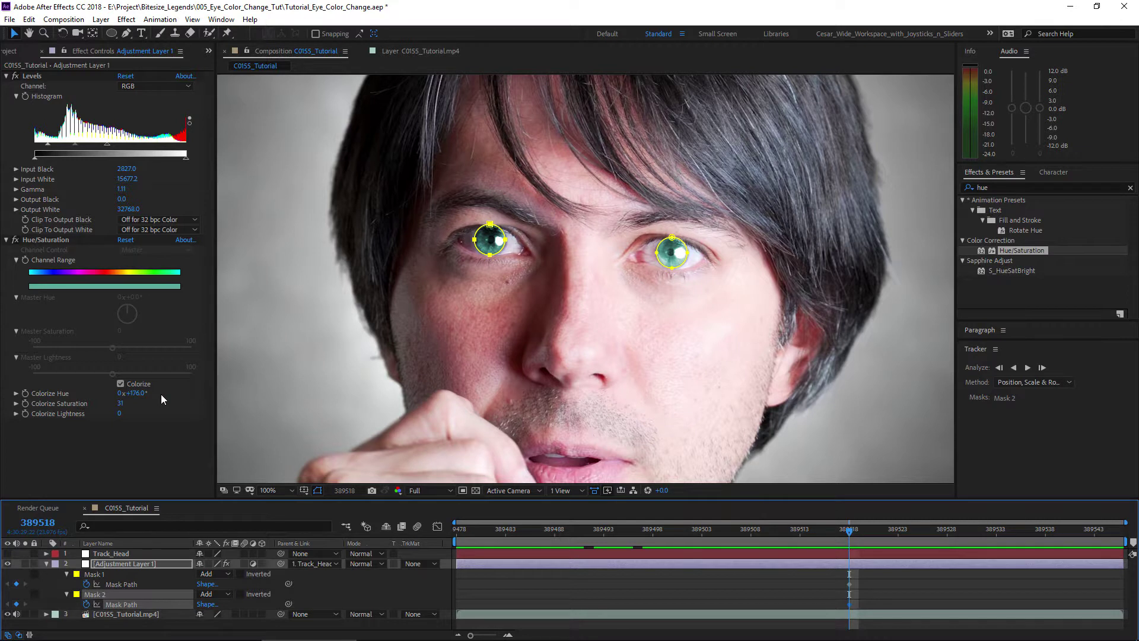
Step: Zoom and pan the viewer in on the right eye
scroll(760, 254, up, 1)
drag(758, 274, 645, 326)
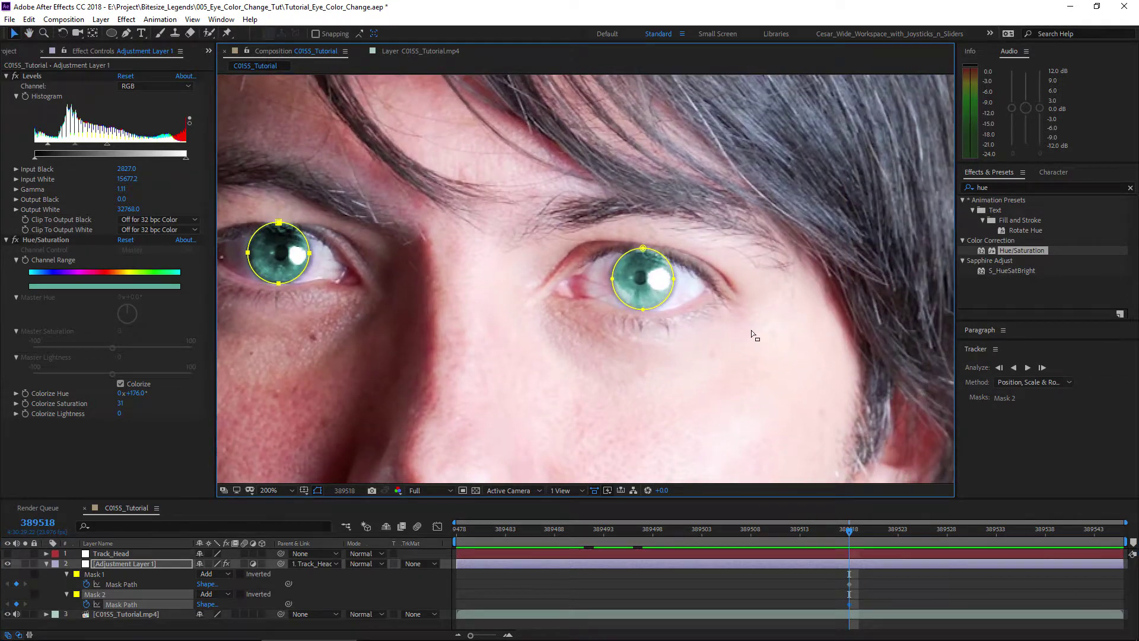
drag(751, 331, 724, 317)
key(period)
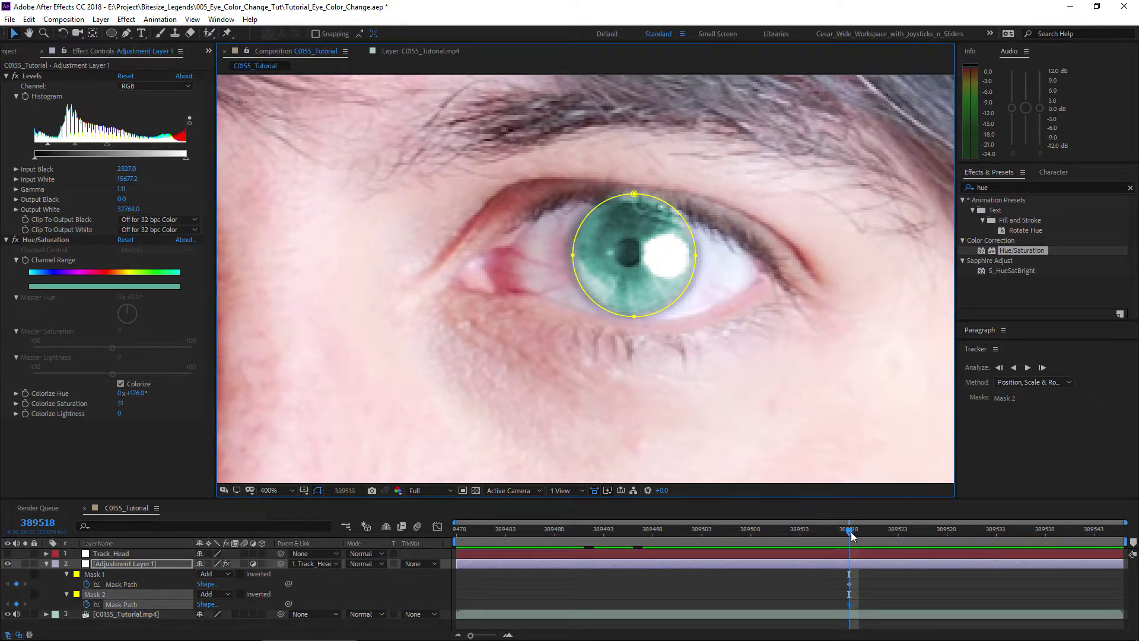
Step: Move Mask 1 left onto the iris at a later frame, adding a Mask Path keyframe
drag(852, 531, 886, 599)
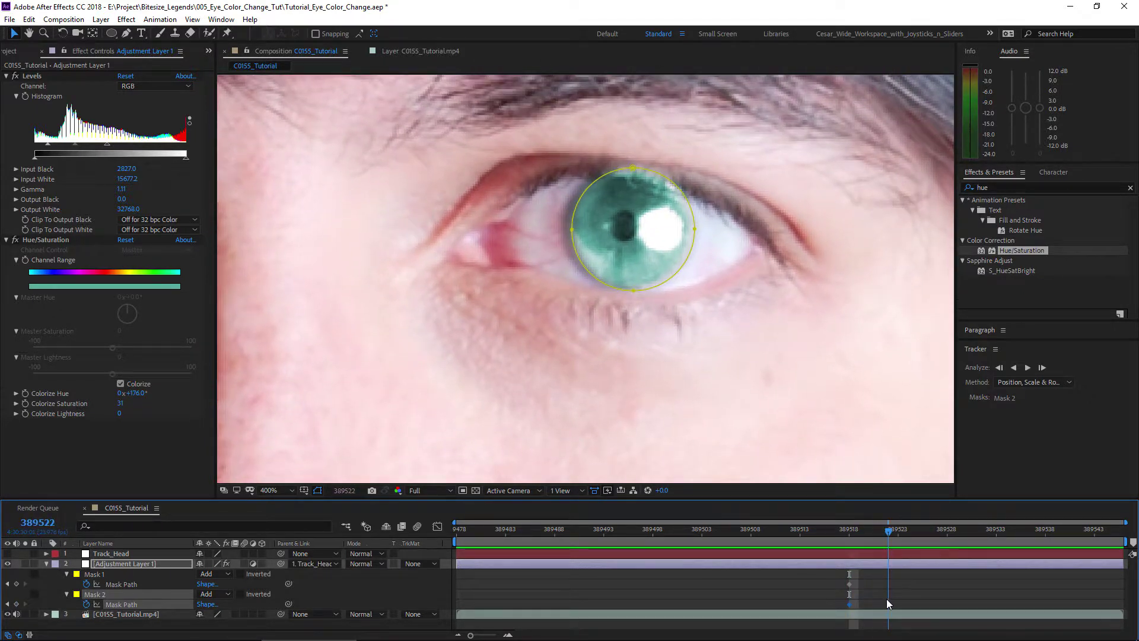
double_click(634, 173)
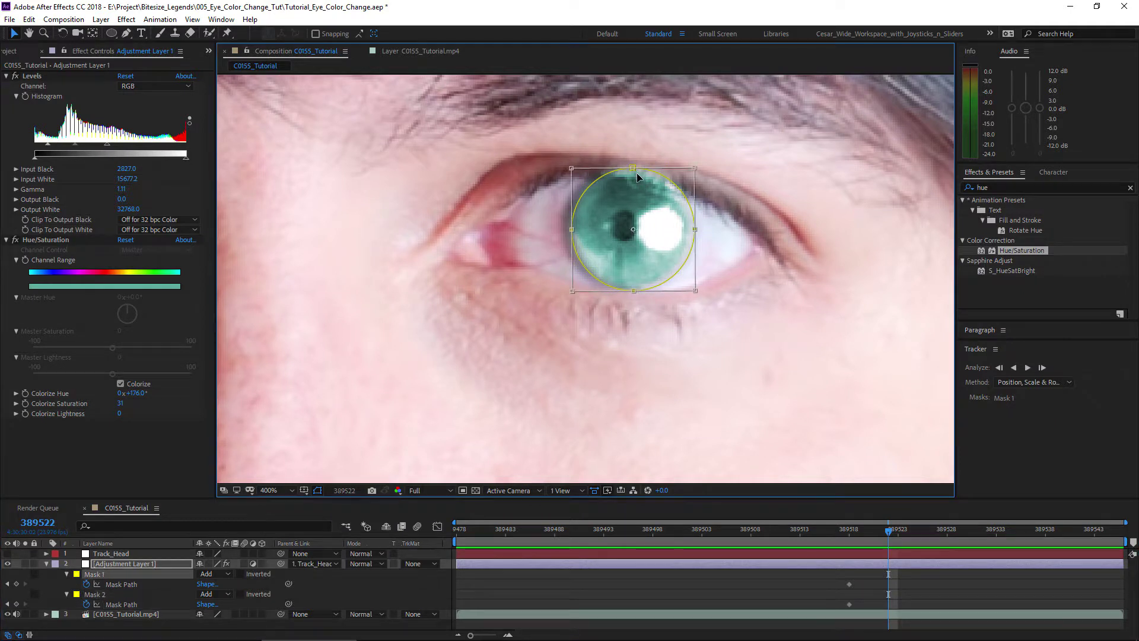
drag(681, 240, 676, 239)
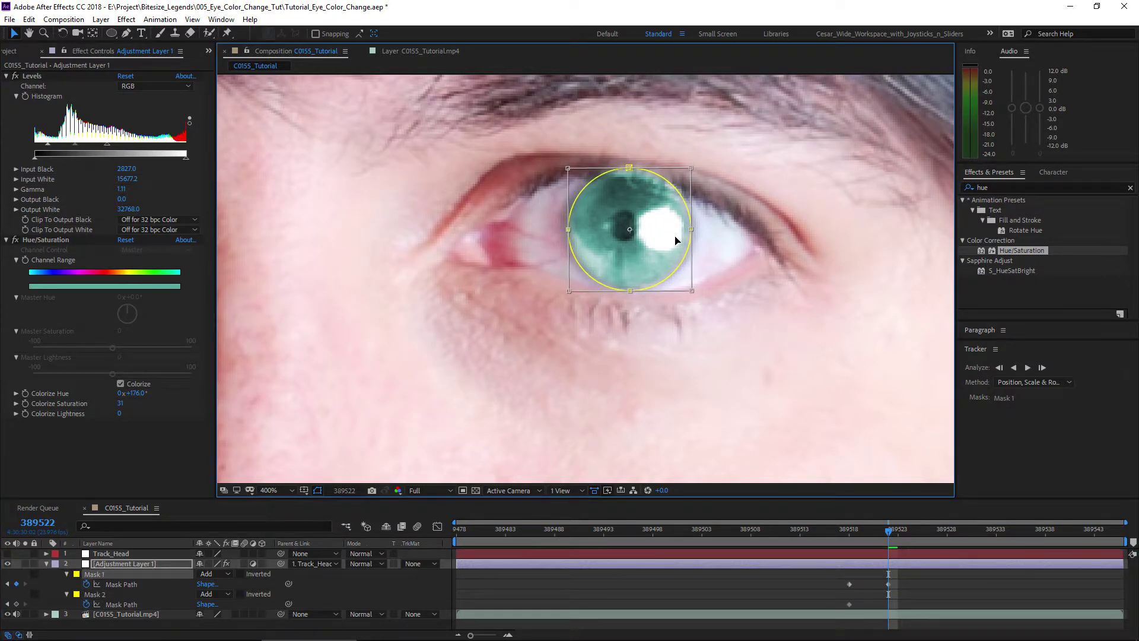
key(Return)
key(Page_Up)
key(Page_Up)
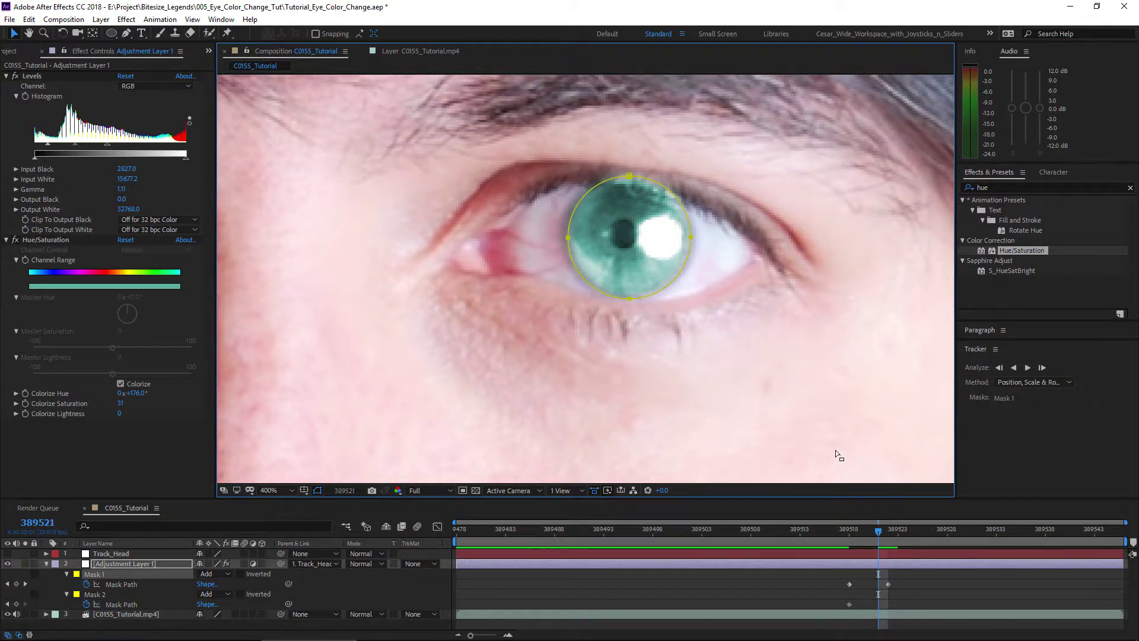
key(Page_Down)
key(Page_Down)
Step: Nudge Mask 1 back onto the iris at frames 389529 and 389530
drag(889, 530, 951, 541)
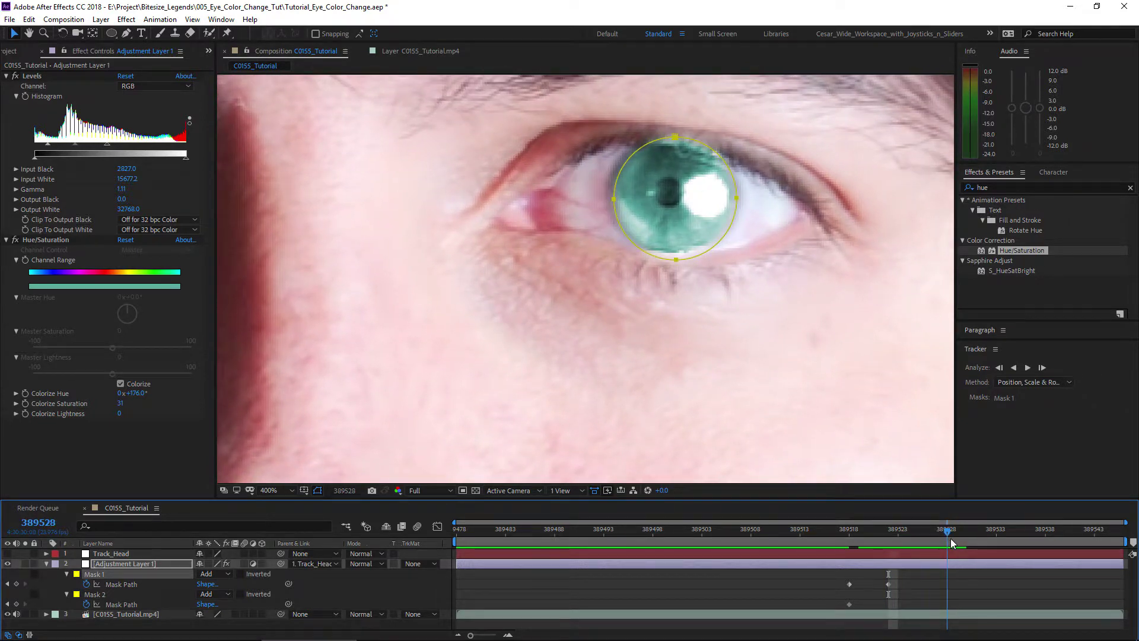
double_click(675, 138)
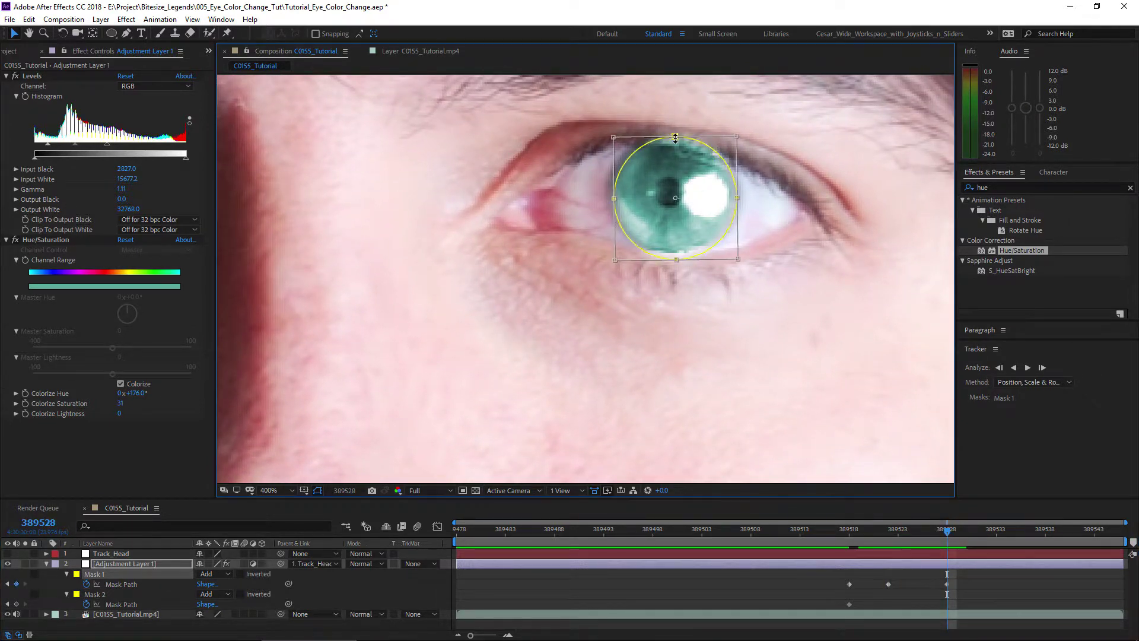
key(Up)
key(Return)
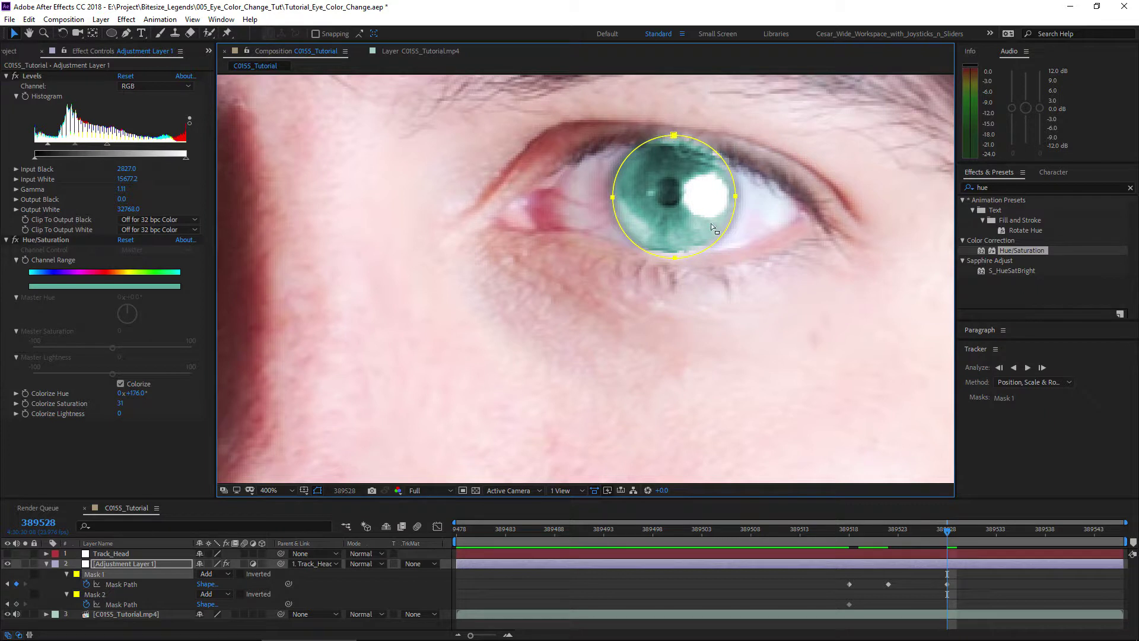
key(Page_Down)
key(Page_Down)
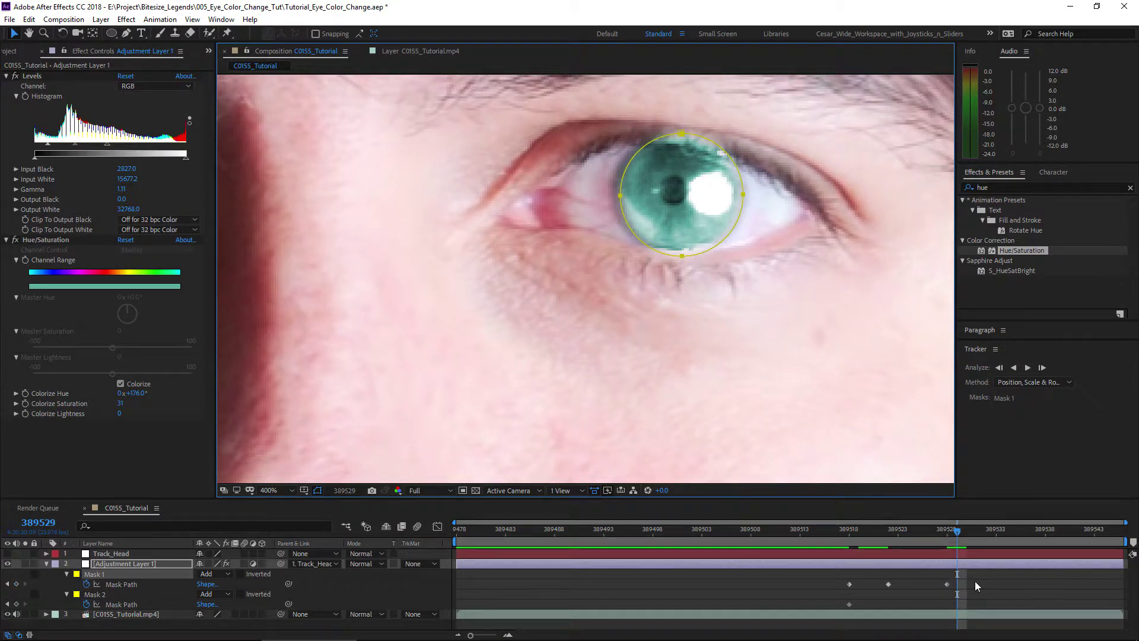
key(Page_Up)
key(Page_Up)
key(Page_Down)
key(Page_Down)
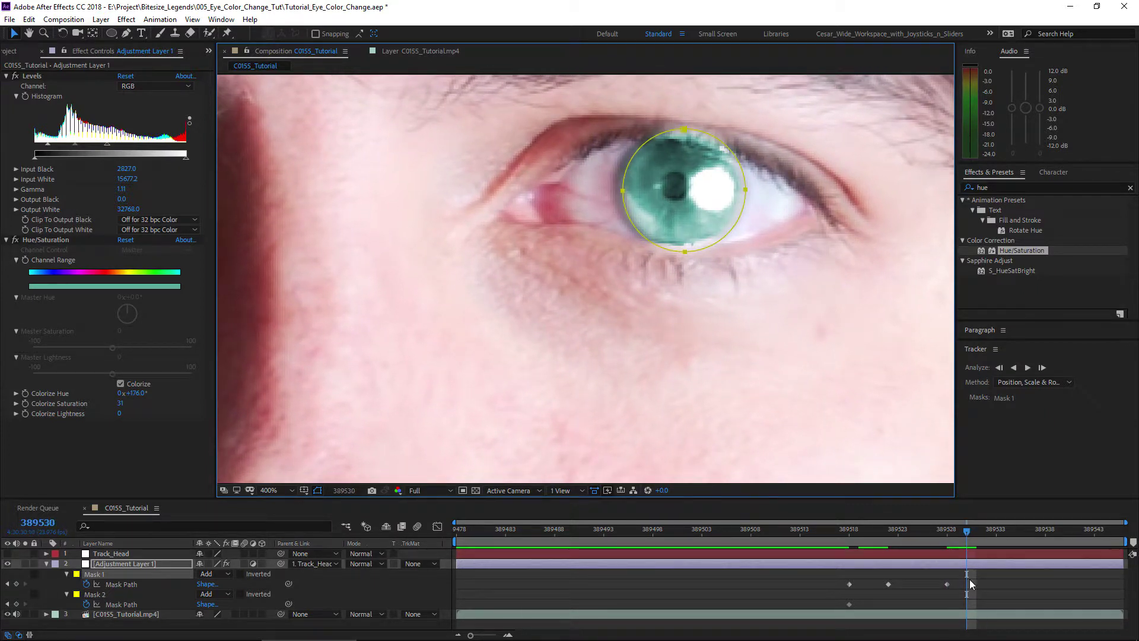
drag(681, 128, 679, 128)
key(Right)
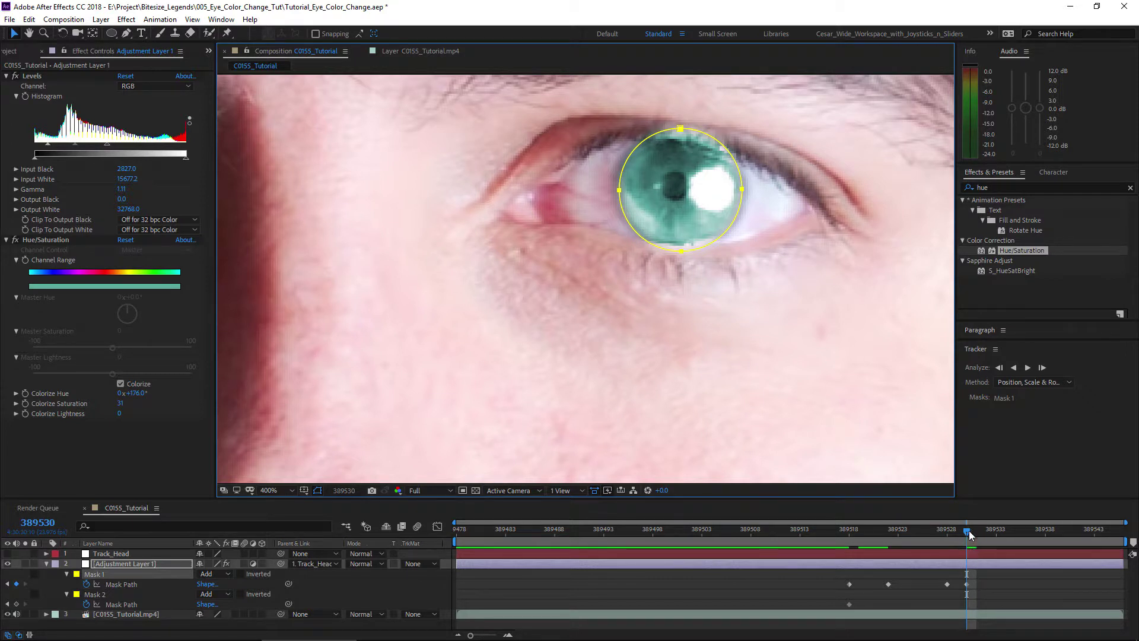
Step: Realign Mask 1 on the iris from frame 389534 through the last frame 389545
drag(968, 531, 1010, 553)
key(Page_Down)
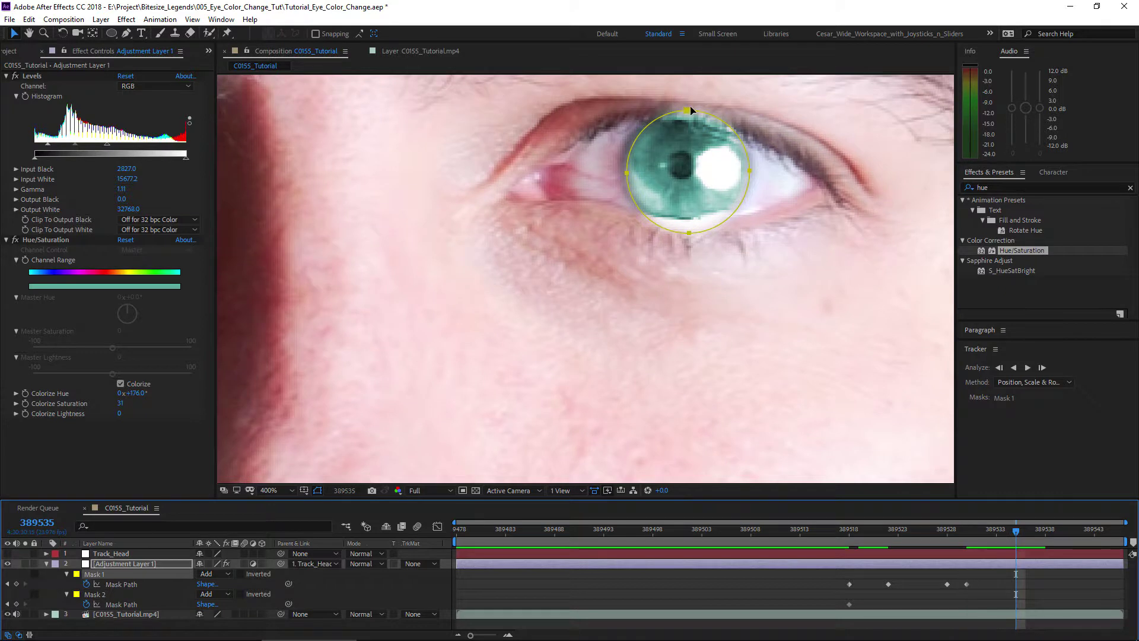
drag(684, 114, 684, 111)
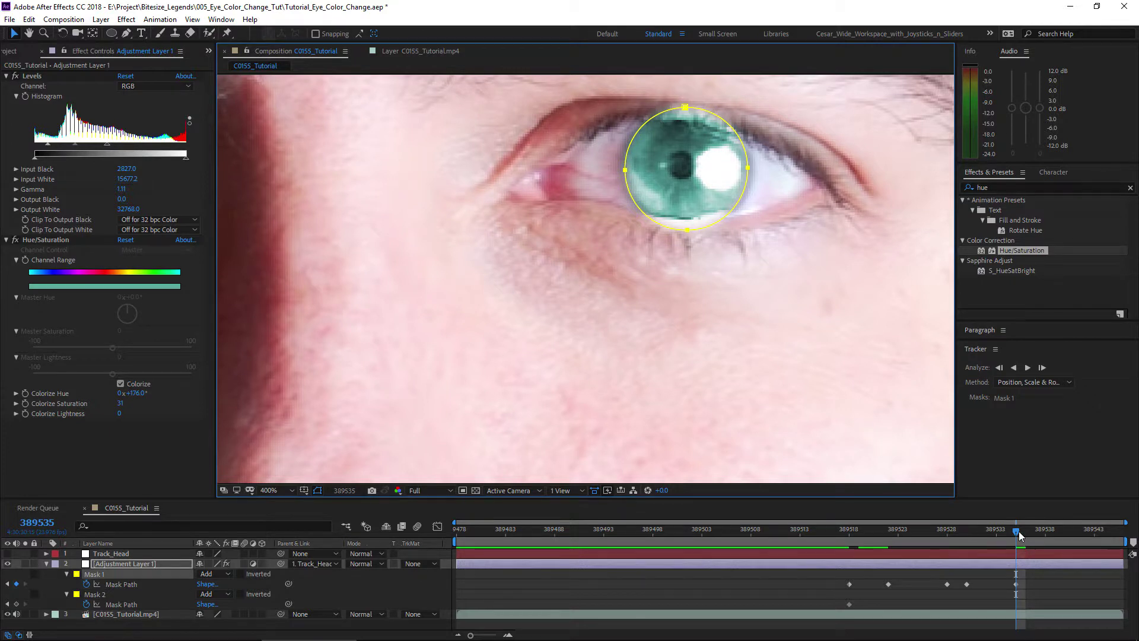
drag(1019, 532, 1054, 535)
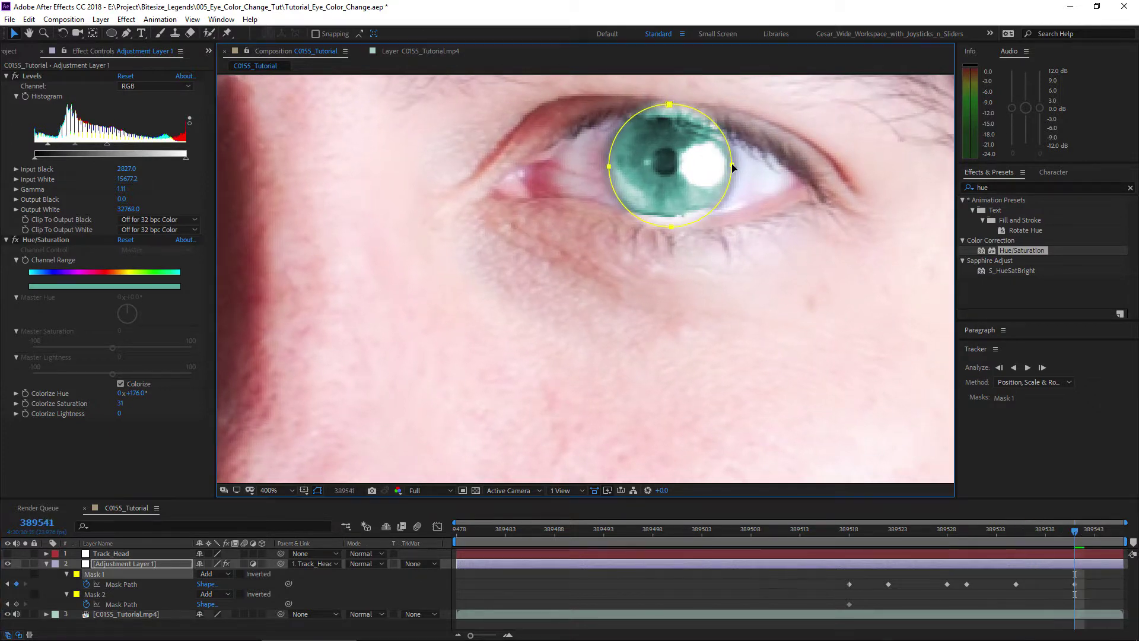
key(Page_Down)
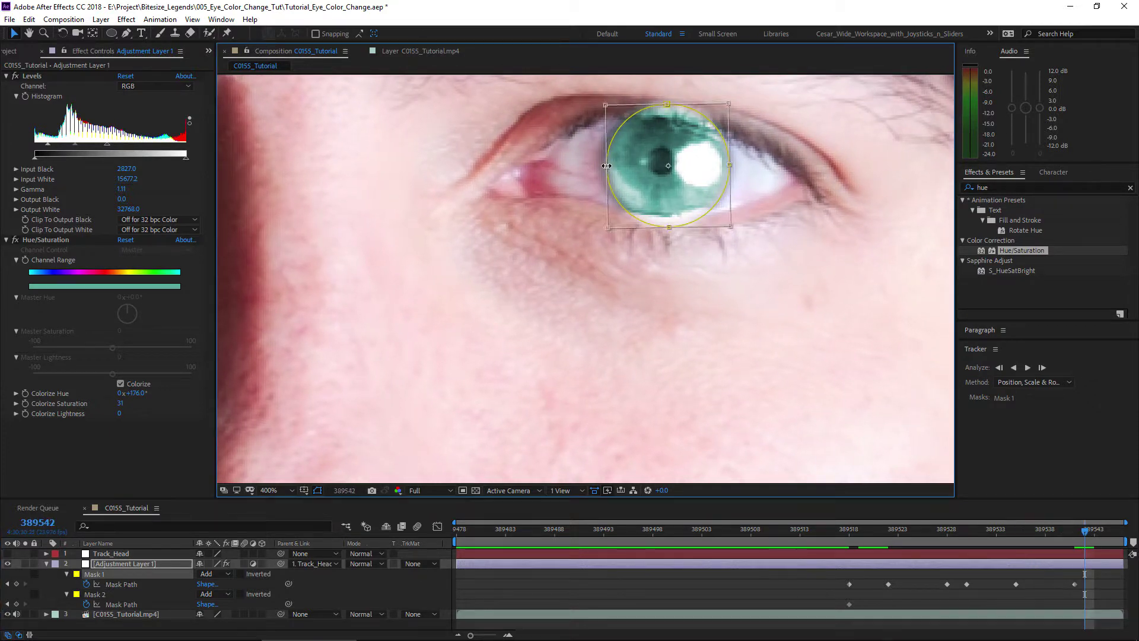
drag(607, 166, 603, 169)
drag(1085, 533, 1126, 536)
drag(720, 169, 714, 168)
Step: Realign Mask 1 on the iris from the first frame 389478 through 389501
drag(1114, 533, 456, 537)
drag(618, 172, 602, 176)
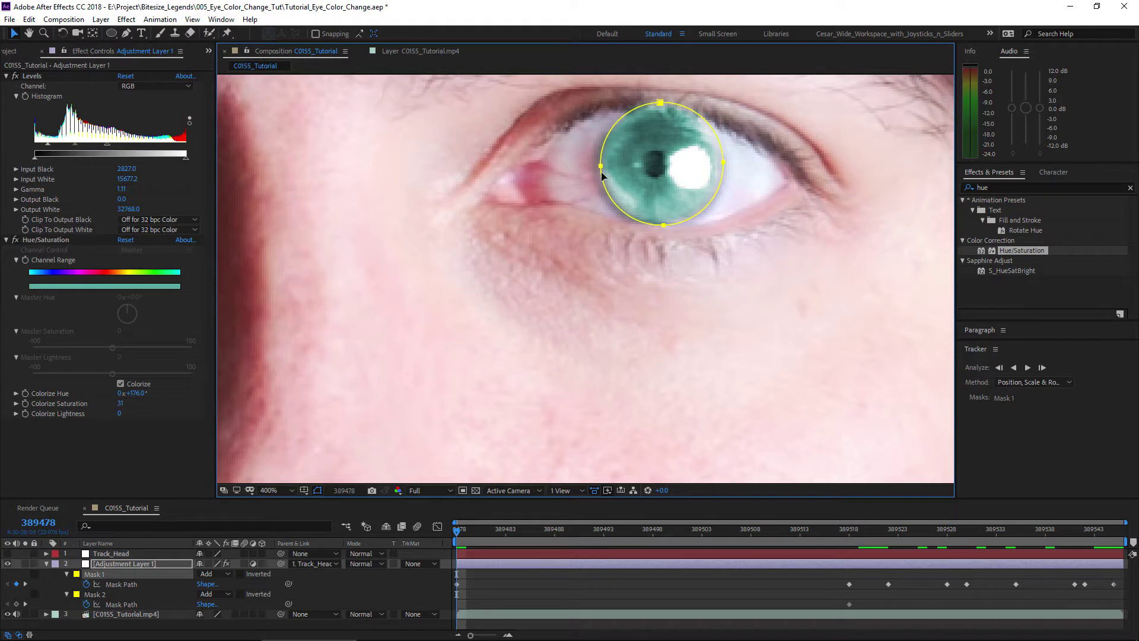
drag(473, 531, 547, 536)
drag(703, 126, 700, 122)
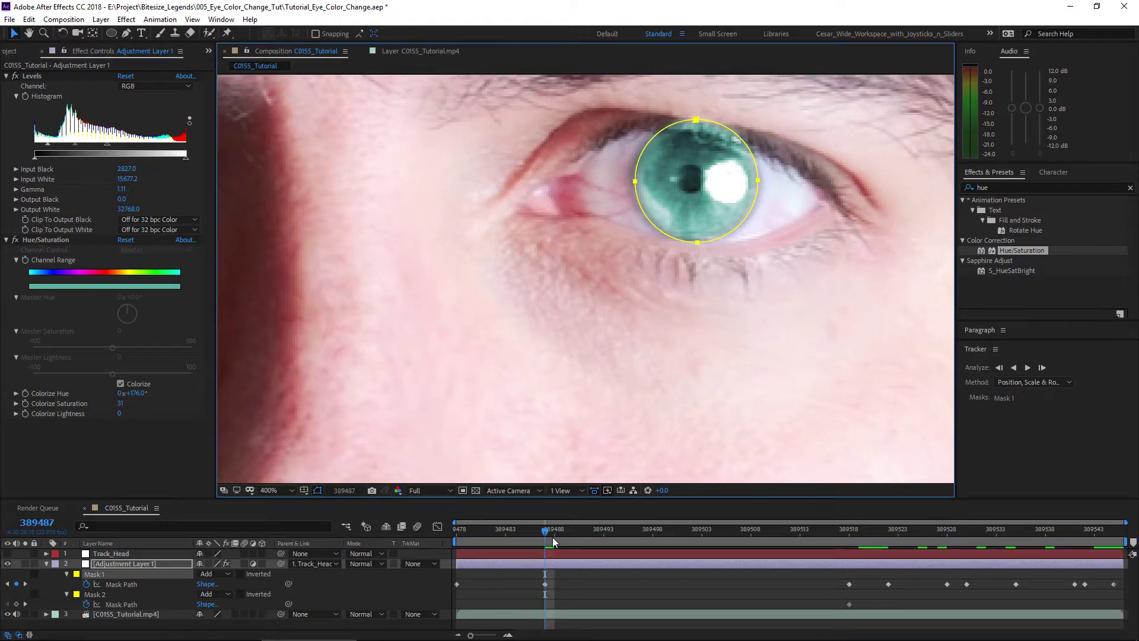
drag(552, 541, 1085, 554)
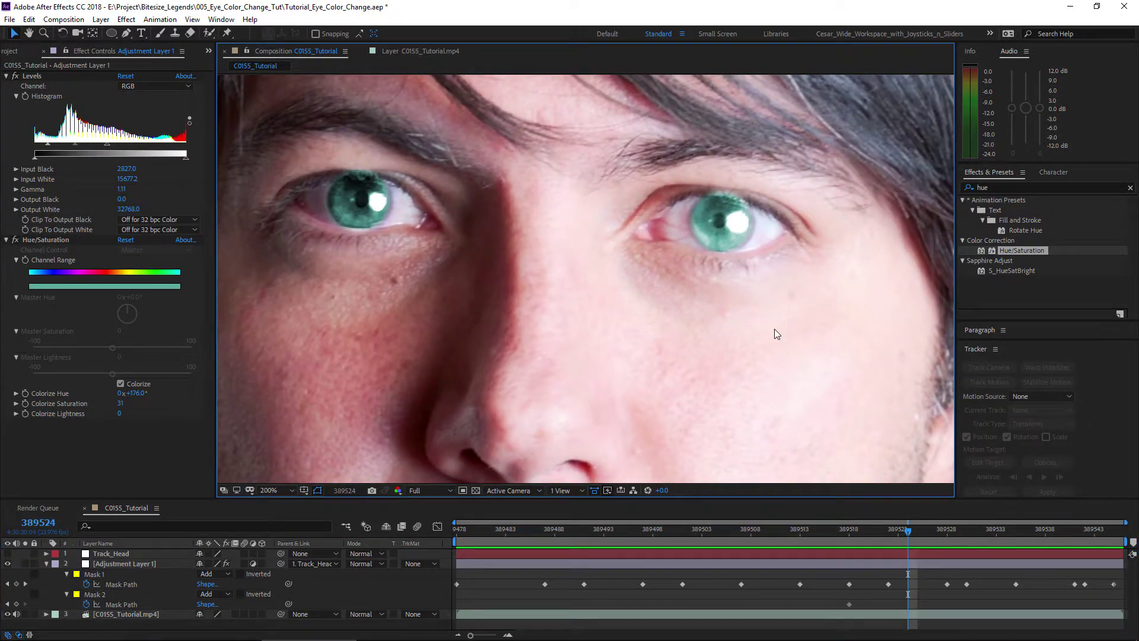
key(comma)
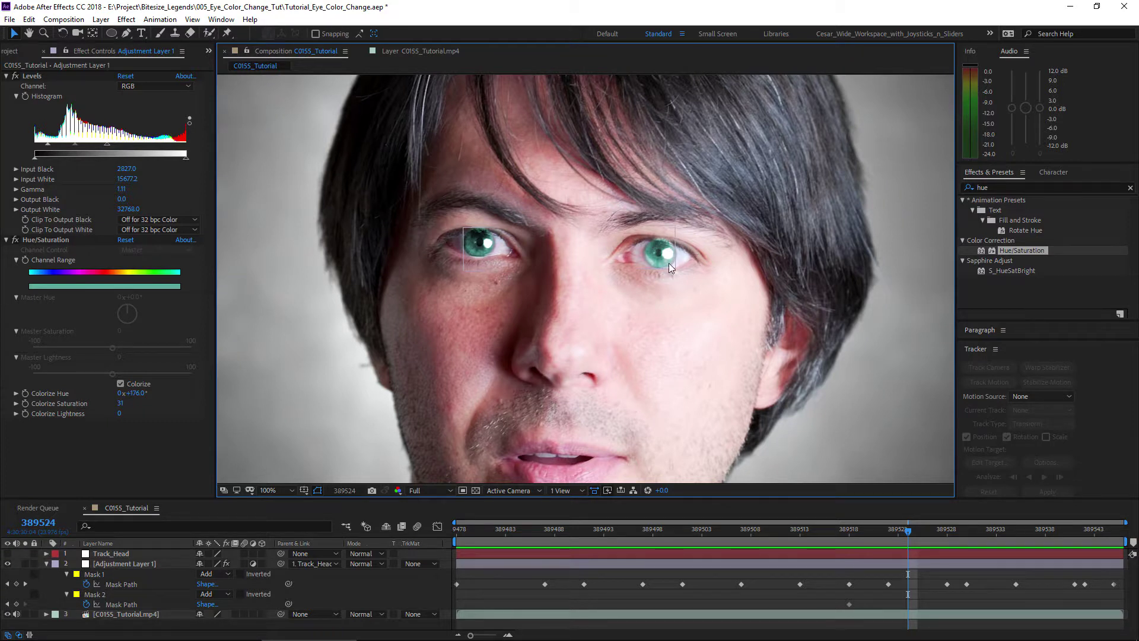
key(space)
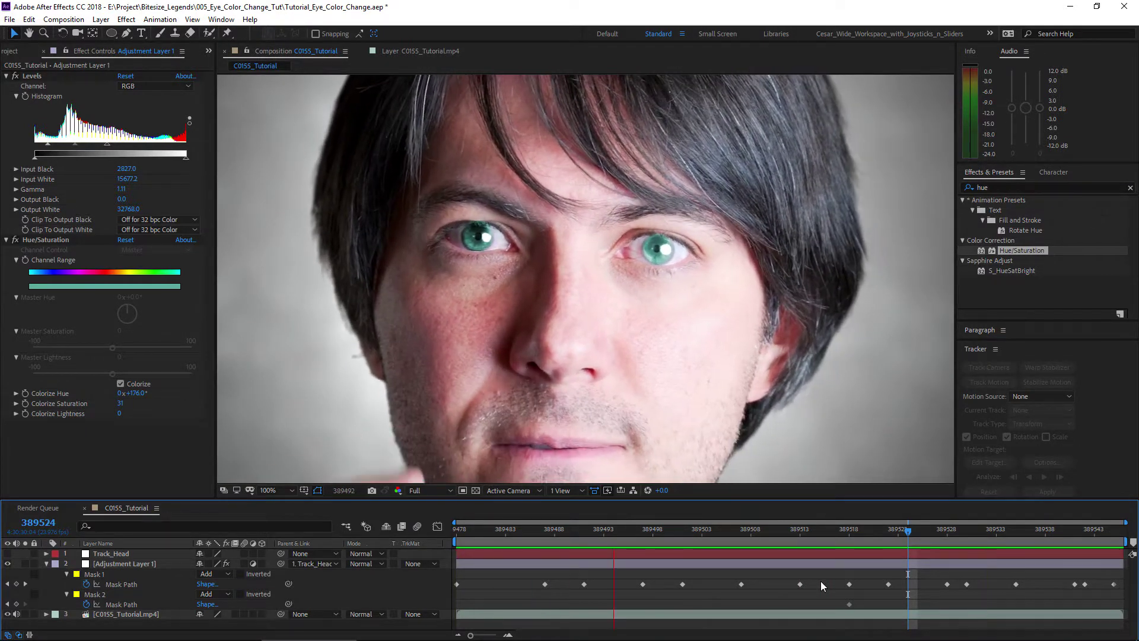
key(space)
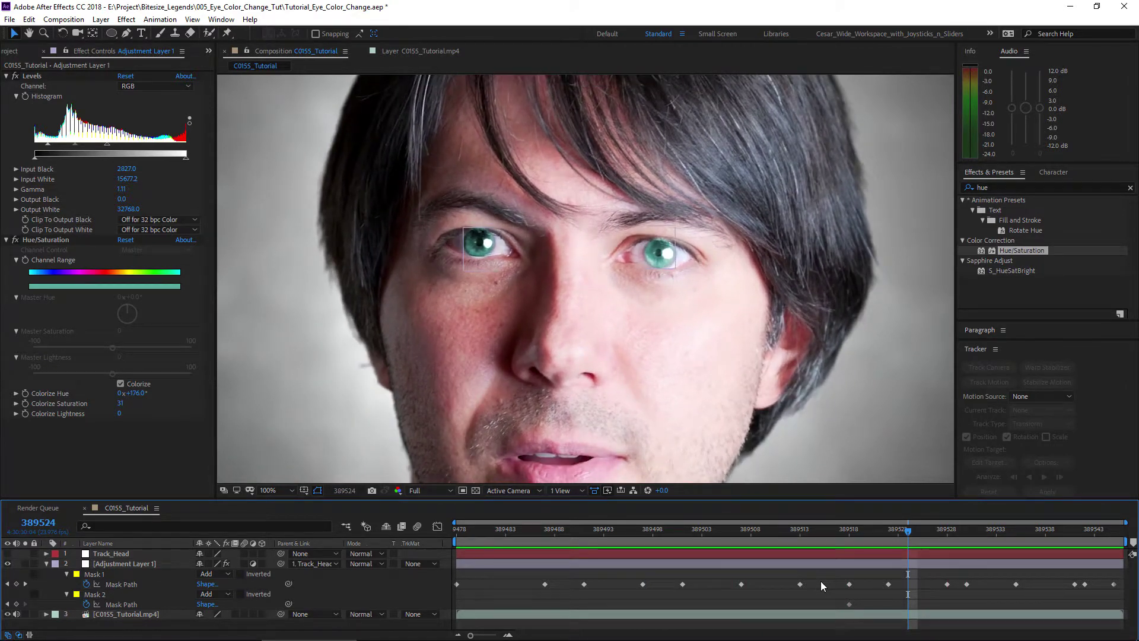
Step: Reposition Mask 2 over the second iris around frame 389521
scroll(442, 243, up, 2)
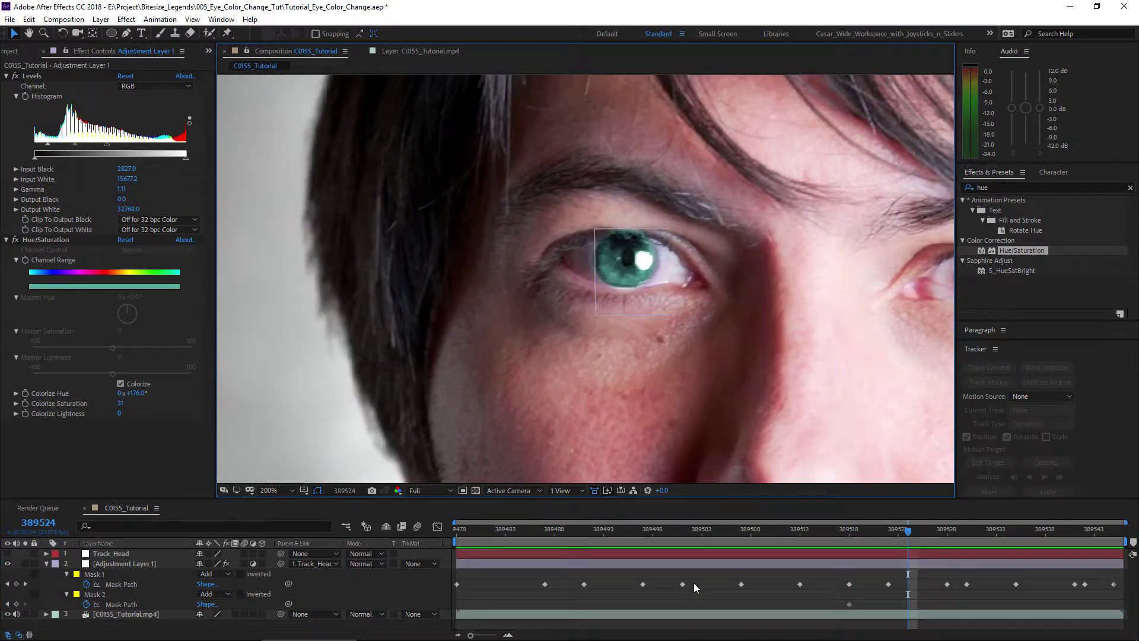
click(702, 564)
scroll(649, 299, up, 1)
drag(648, 298, 558, 310)
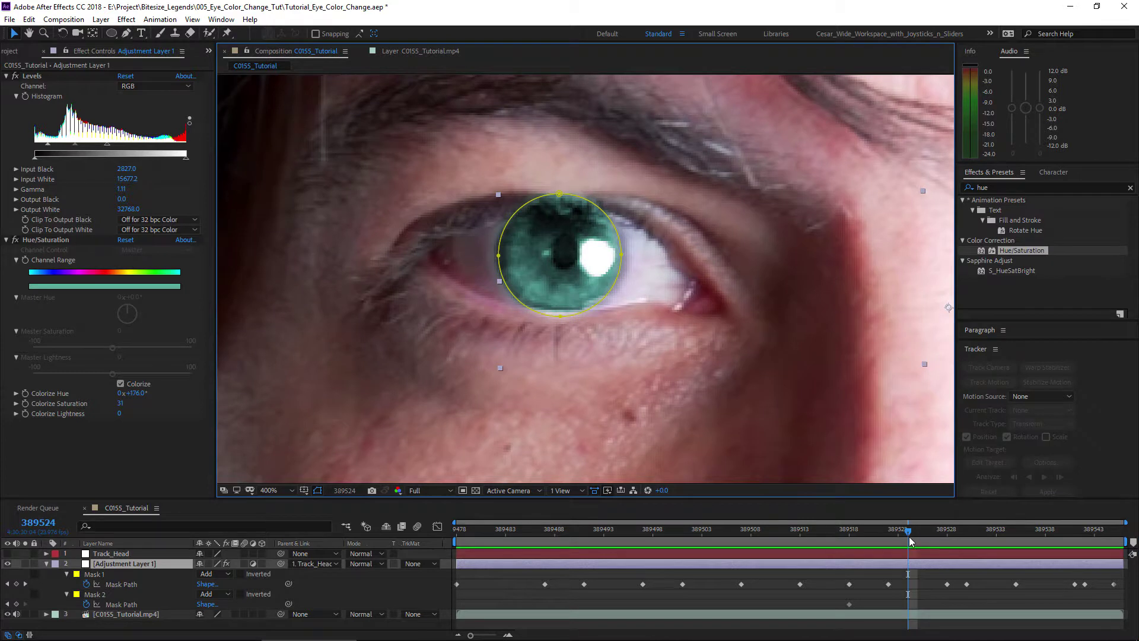
drag(908, 532, 546, 532)
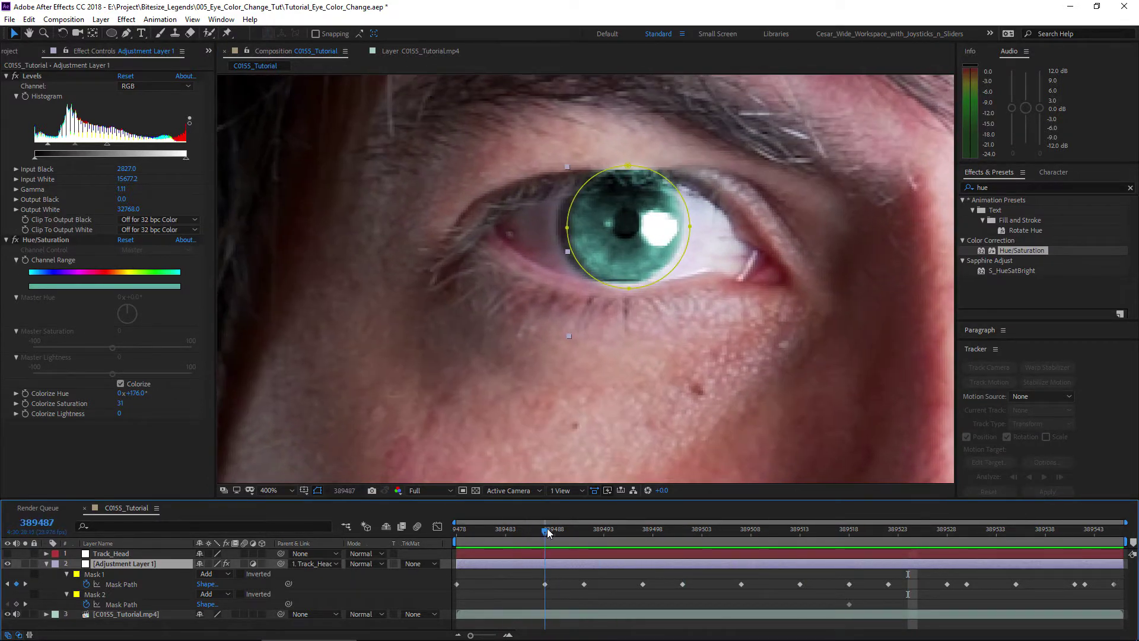
double_click(568, 227)
drag(659, 245, 653, 241)
Step: Align Mask 2 with the iris on the first frame and check it through to the last frame
key(Return)
drag(545, 531, 361, 532)
drag(521, 216, 525, 228)
drag(575, 540, 1114, 539)
key(Left)
key(Left)
scroll(874, 391, down, 2)
key(ctrl+shift+a)
Step: RAM-preview the recoloured eyes across the clip
drag(812, 386, 825, 378)
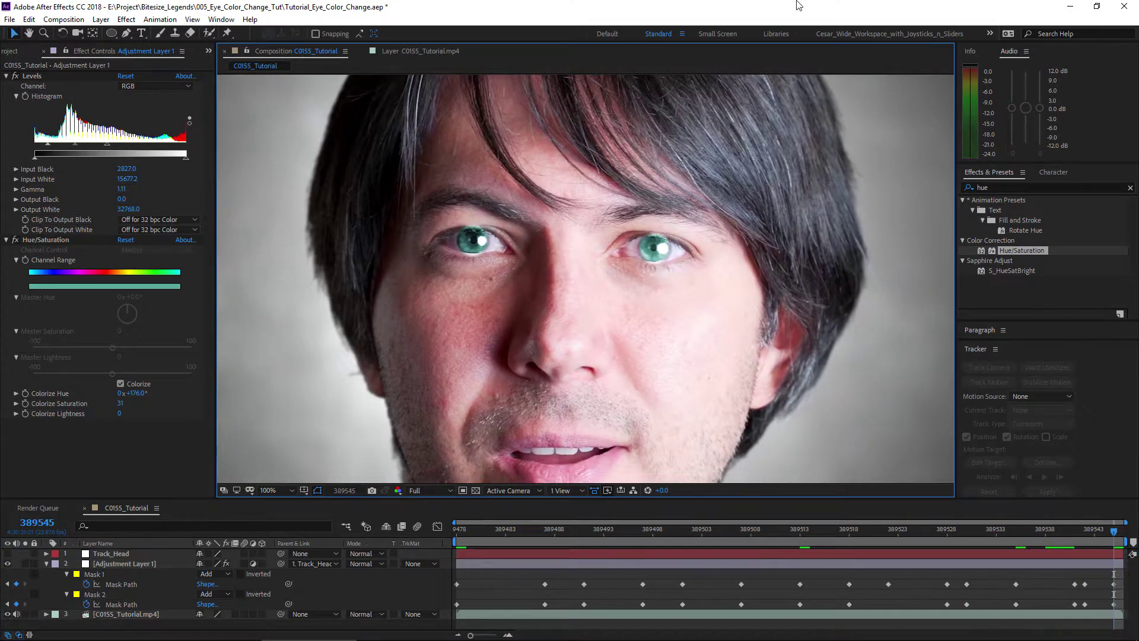
key(space)
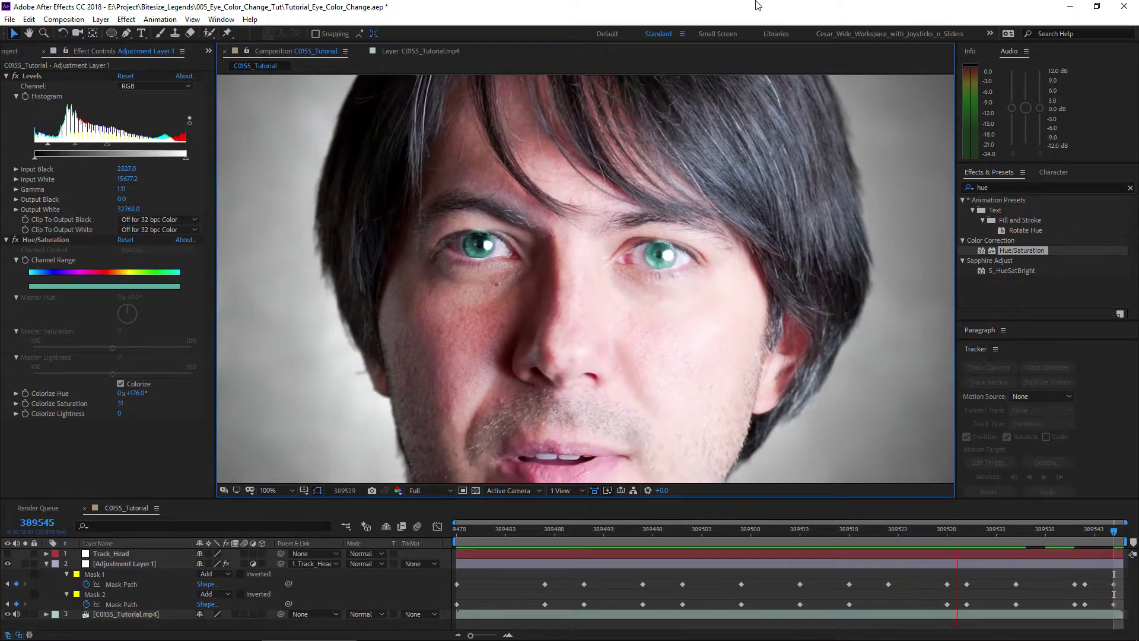
scroll(679, 287, down, 2)
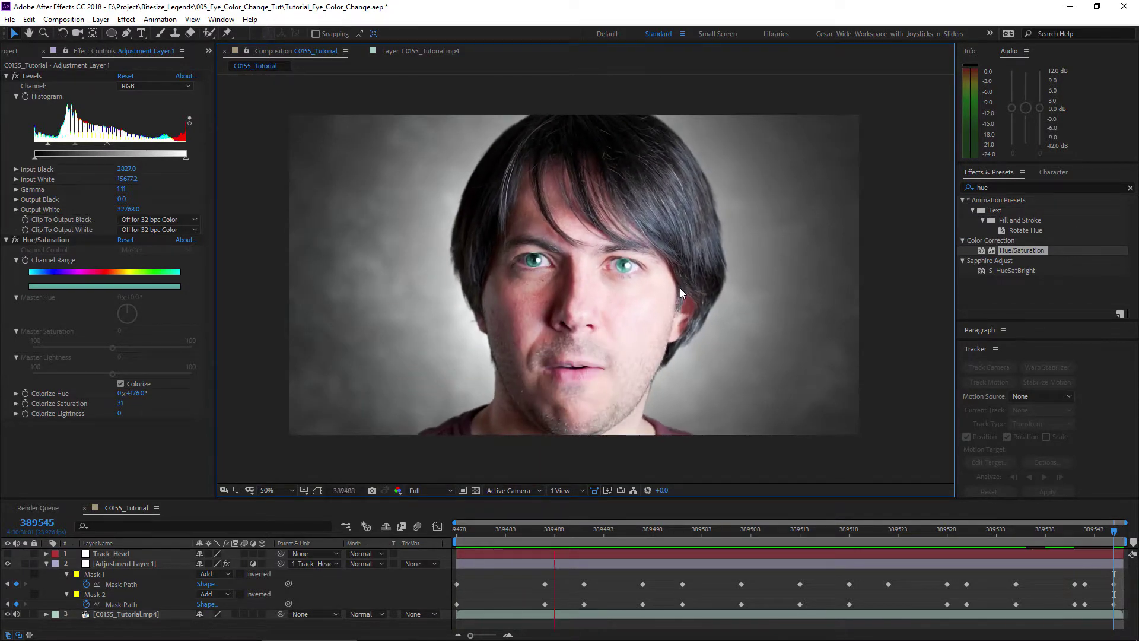
scroll(680, 287, up, 4)
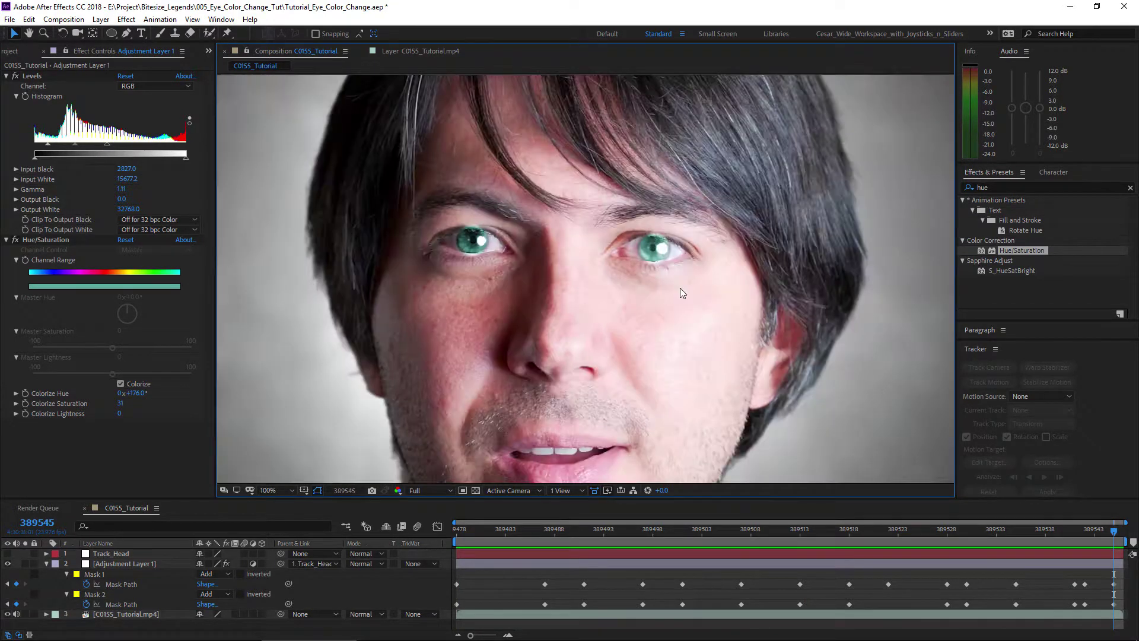
Step: Zoom to 400% on each eye, toggling Adjustment Layer 1 selection to compare the masks
mouse_move(717, 221)
mouse_down()
mouse_move(678, 389)
mouse_move(725, 236)
mouse_up()
scroll(671, 378, up, 1)
click(791, 565)
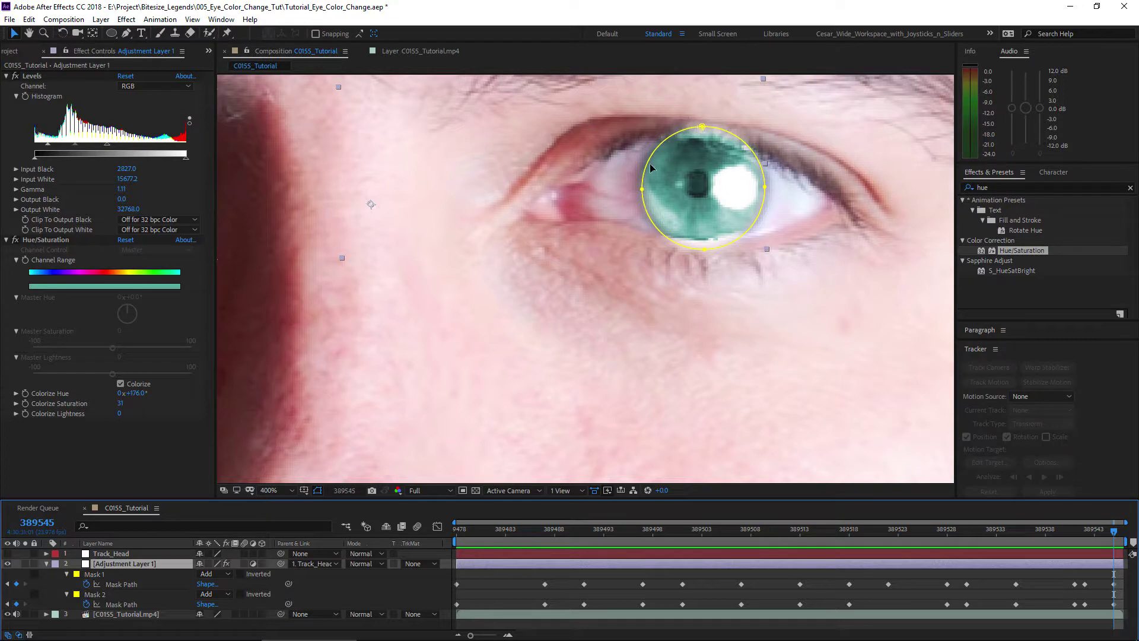
click(888, 552)
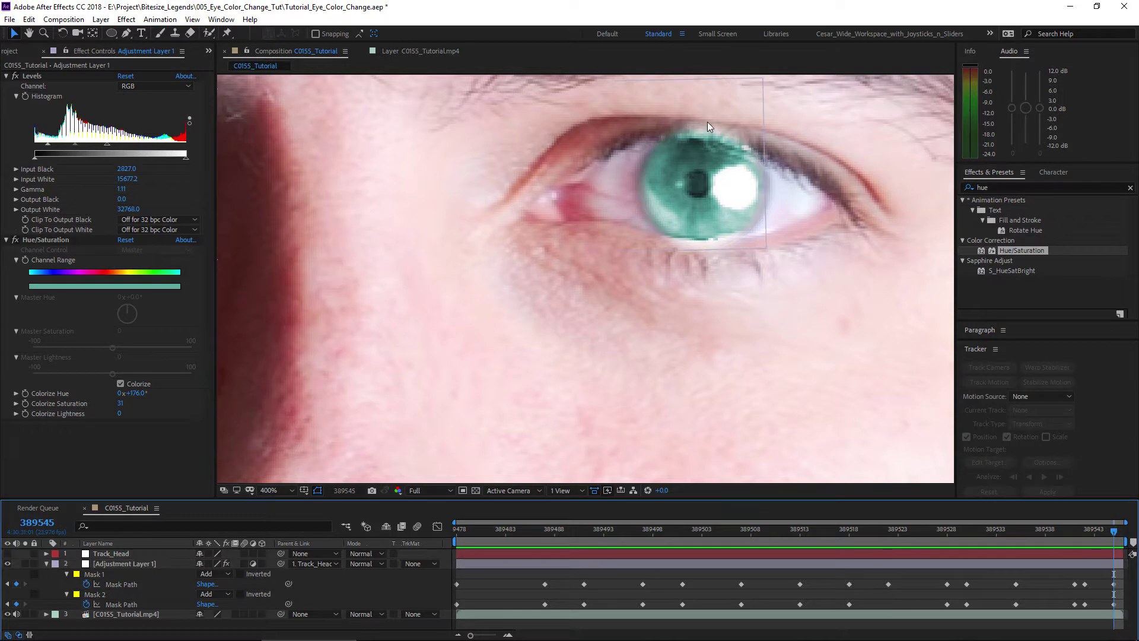
drag(689, 127, 553, 184)
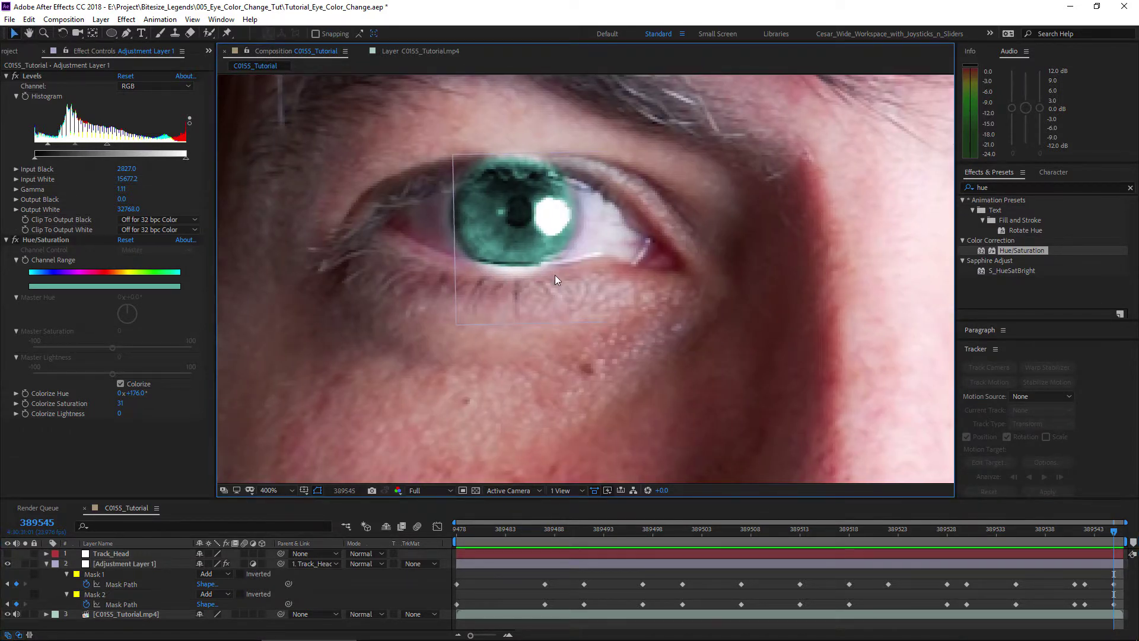
drag(857, 330, 420, 349)
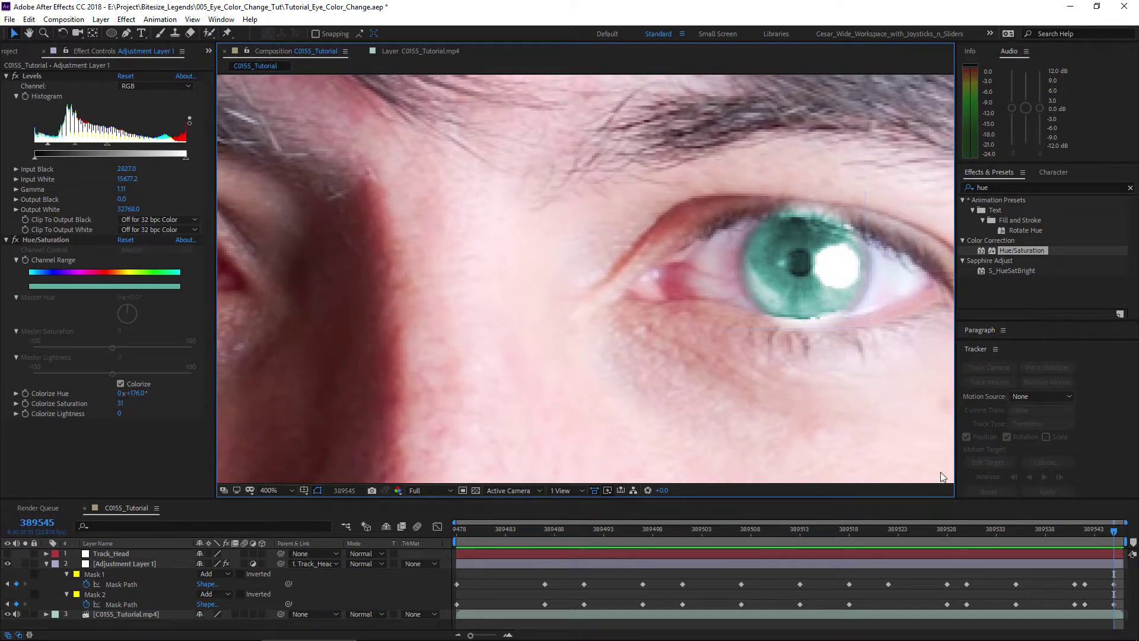
click(1041, 566)
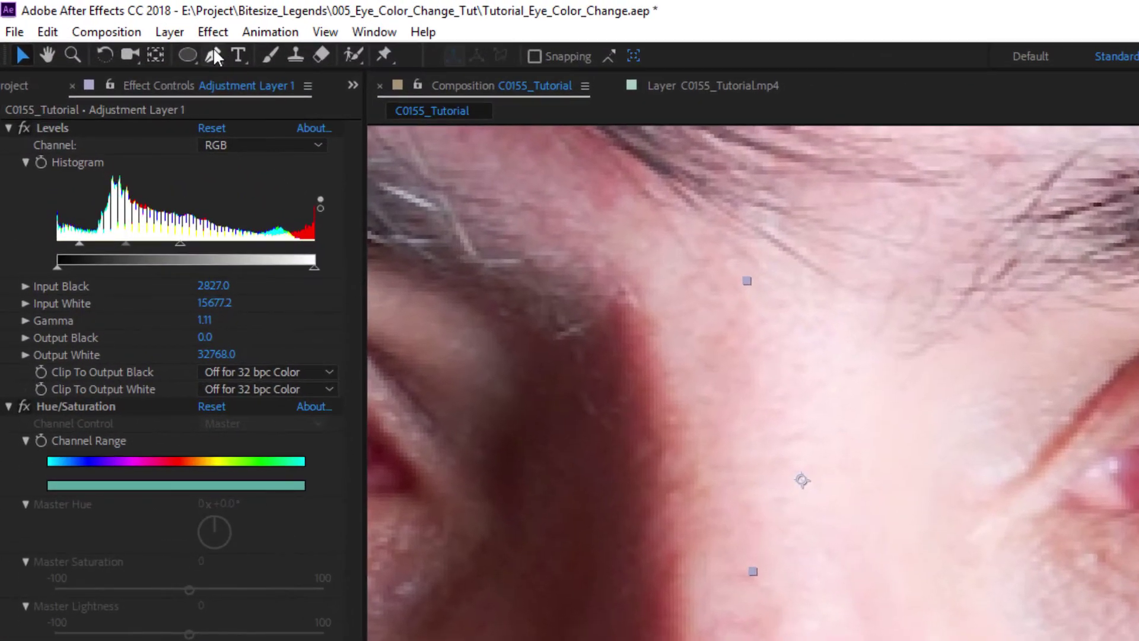
Step: Draw a closed Pen mask around the upper eyelid up to the brow
click(170, 44)
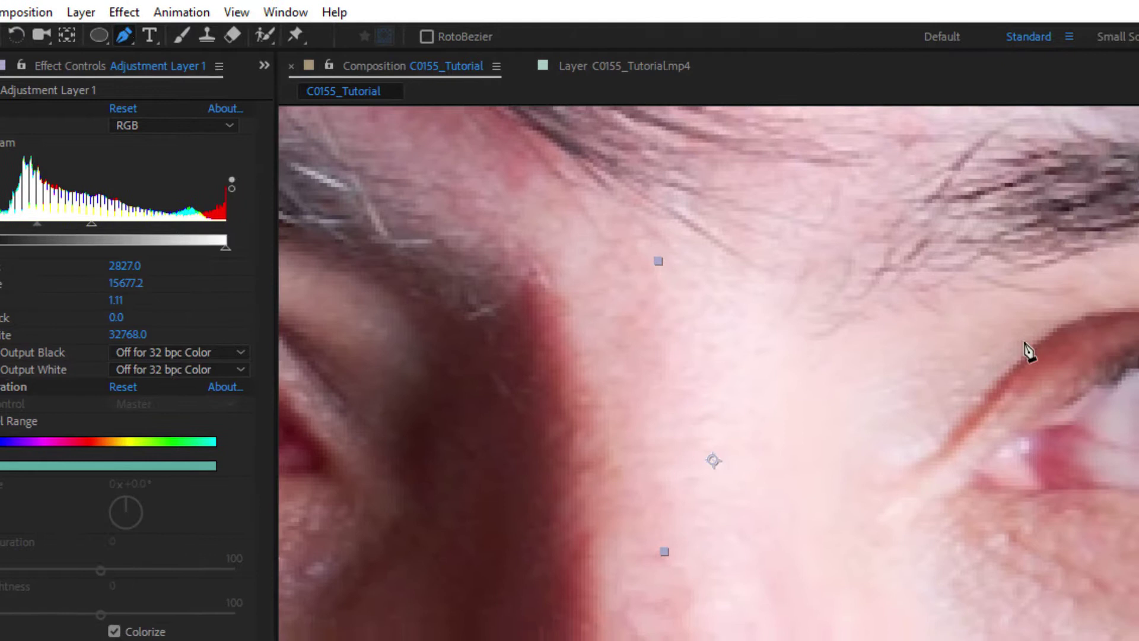
drag(909, 318, 635, 298)
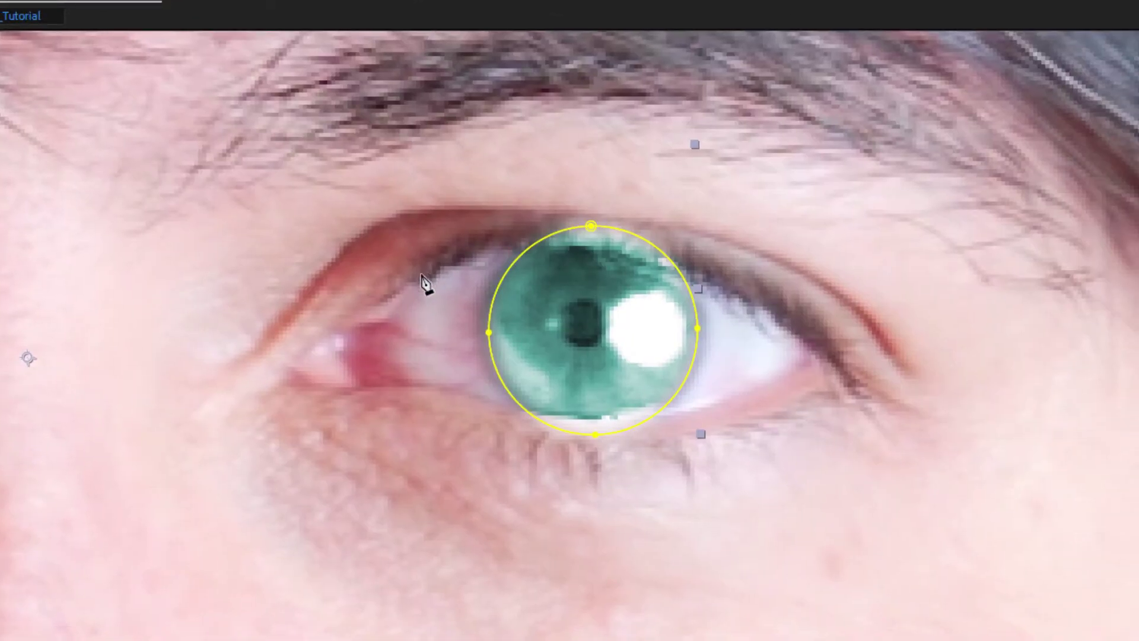
drag(457, 256, 490, 235)
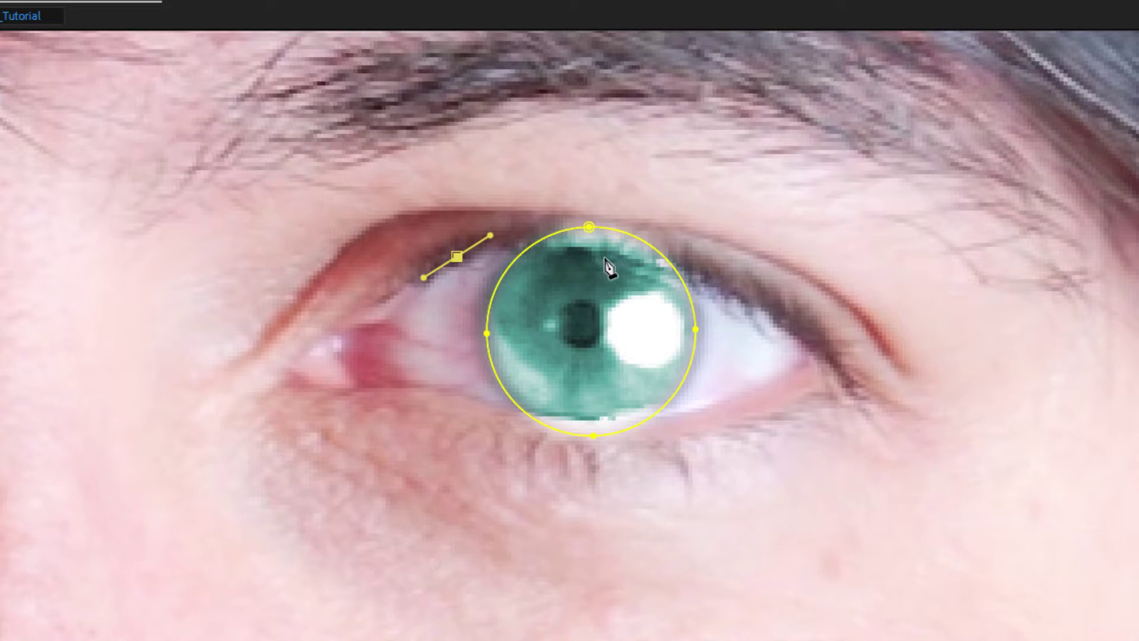
drag(605, 257, 636, 265)
click(785, 325)
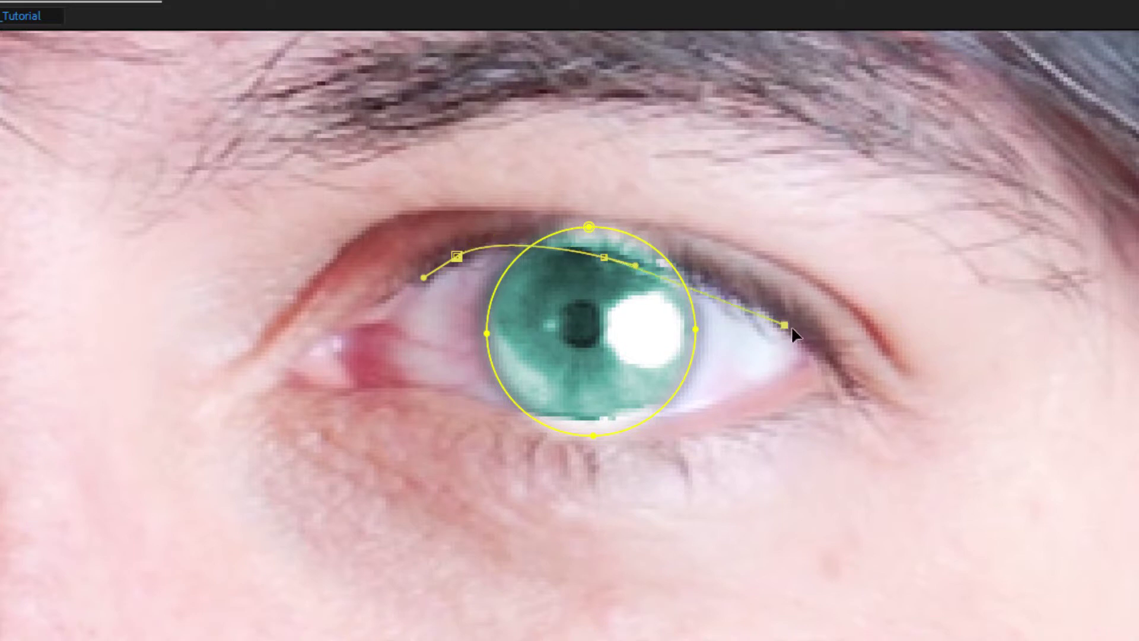
drag(791, 330, 815, 343)
drag(953, 205, 929, 117)
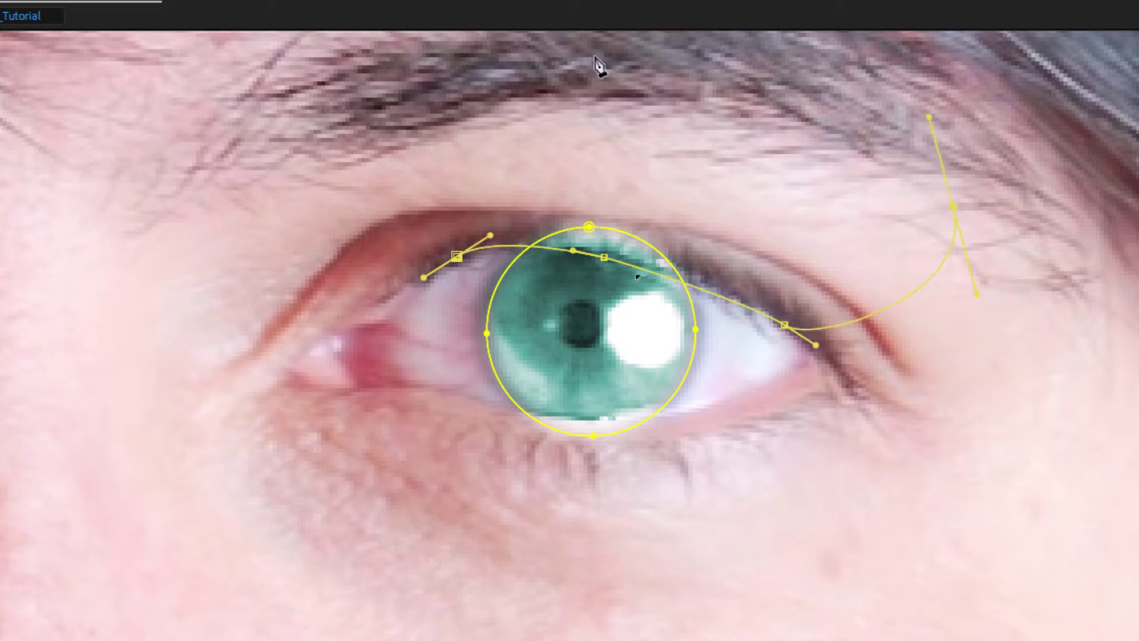
drag(580, 55, 412, 63)
drag(294, 124, 272, 157)
click(457, 256)
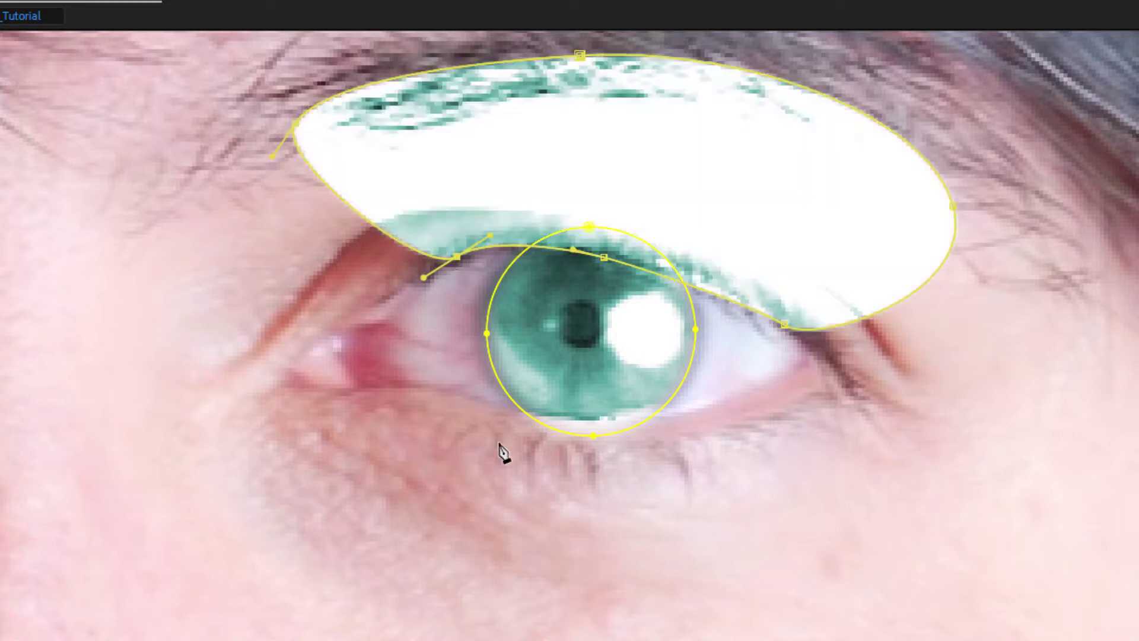
Step: Draw a closed Pen mask around the lower eyelid down onto the cheek
click(458, 391)
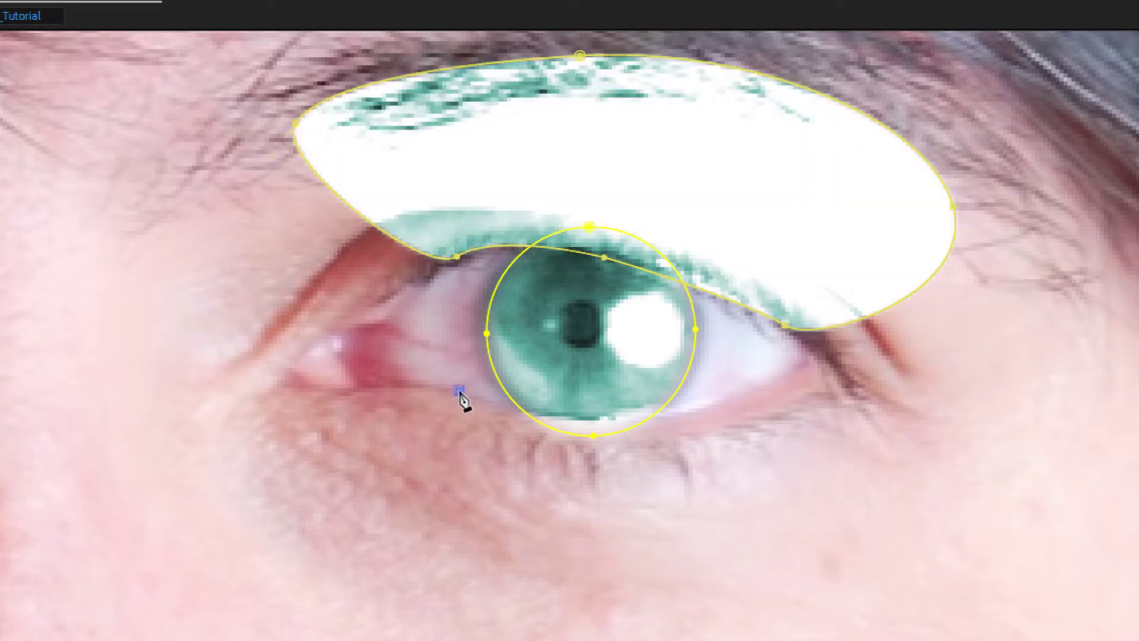
drag(482, 402, 485, 402)
drag(620, 418, 624, 419)
drag(732, 397, 762, 383)
drag(918, 511, 936, 555)
drag(446, 639, 326, 600)
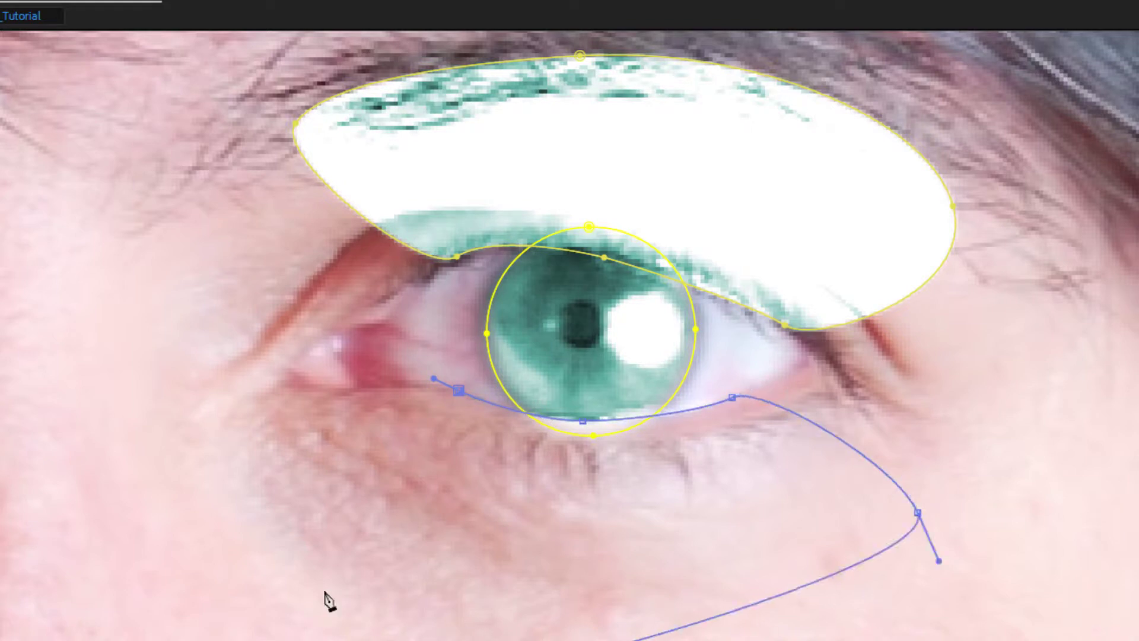
drag(255, 543, 236, 494)
click(458, 391)
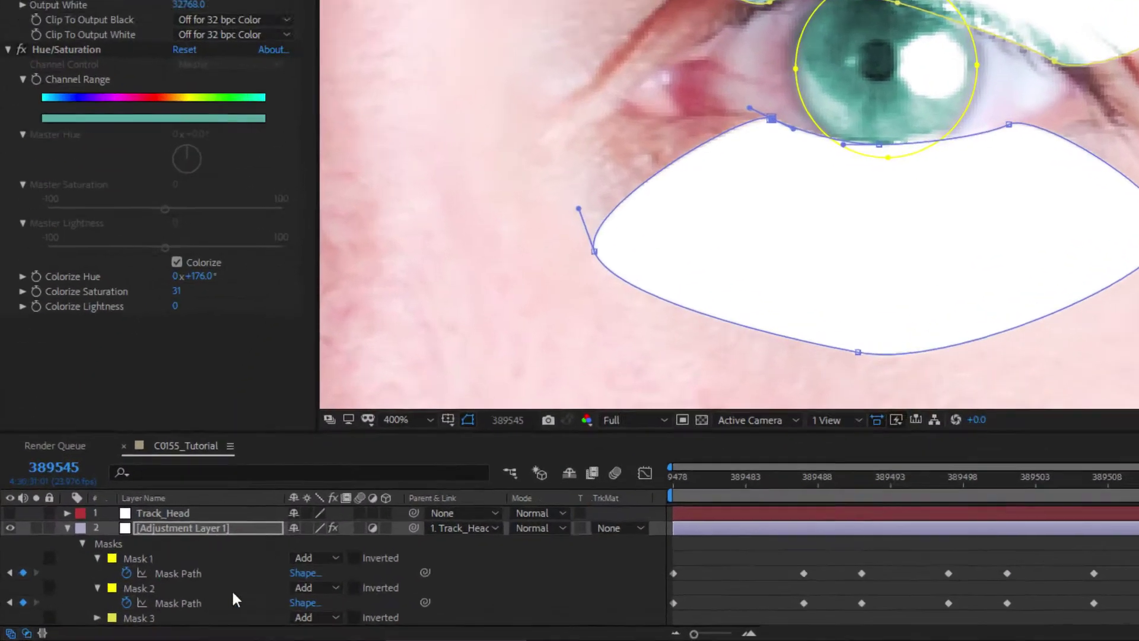
Step: Set eyelid Masks 3 and 4 to Subtract mode
scroll(158, 607, down, 2)
click(175, 577)
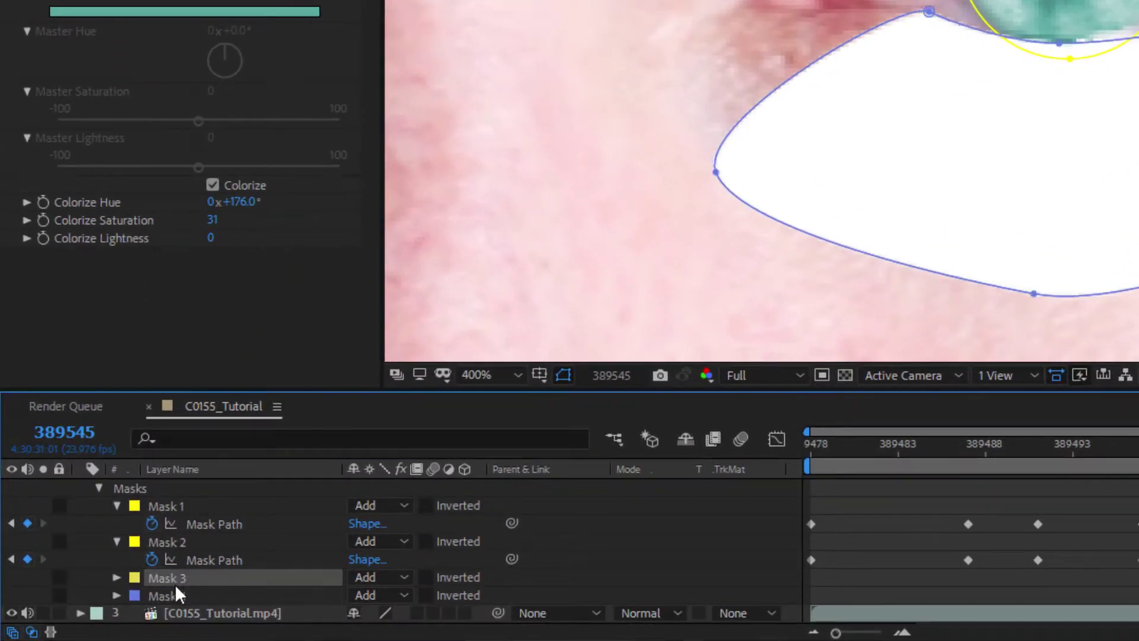
shift+click(178, 590)
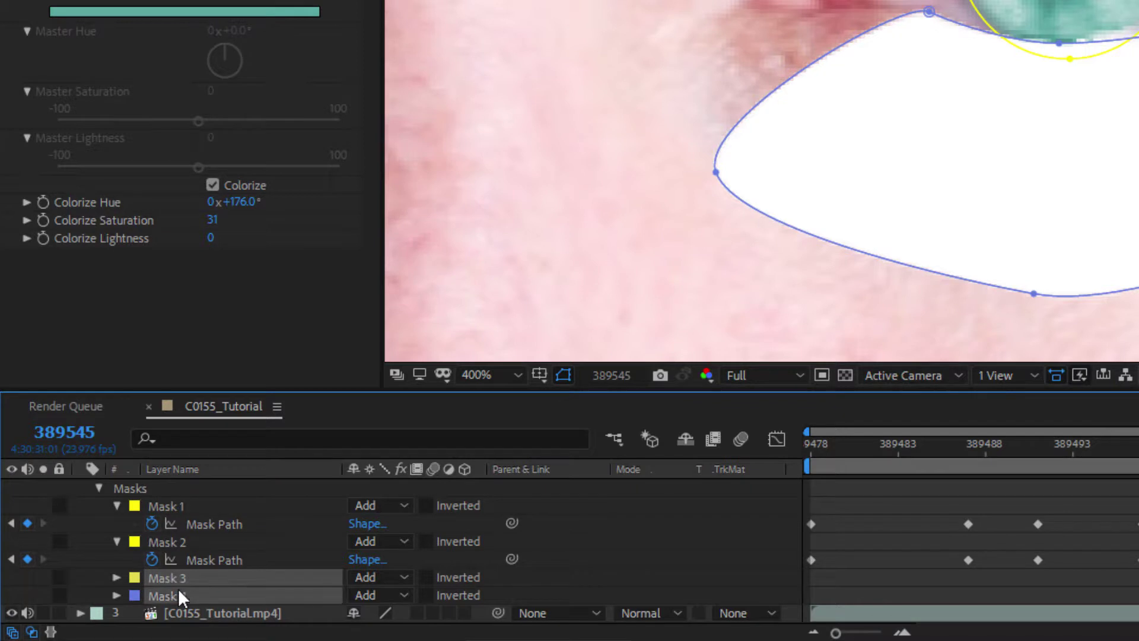
click(377, 578)
click(466, 460)
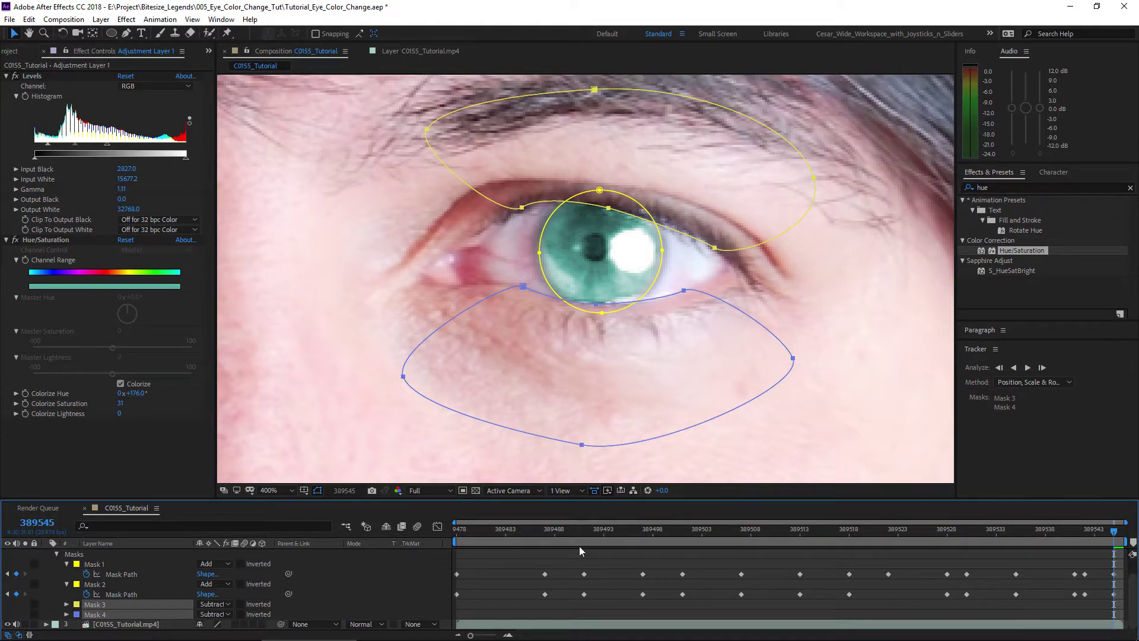
click(707, 575)
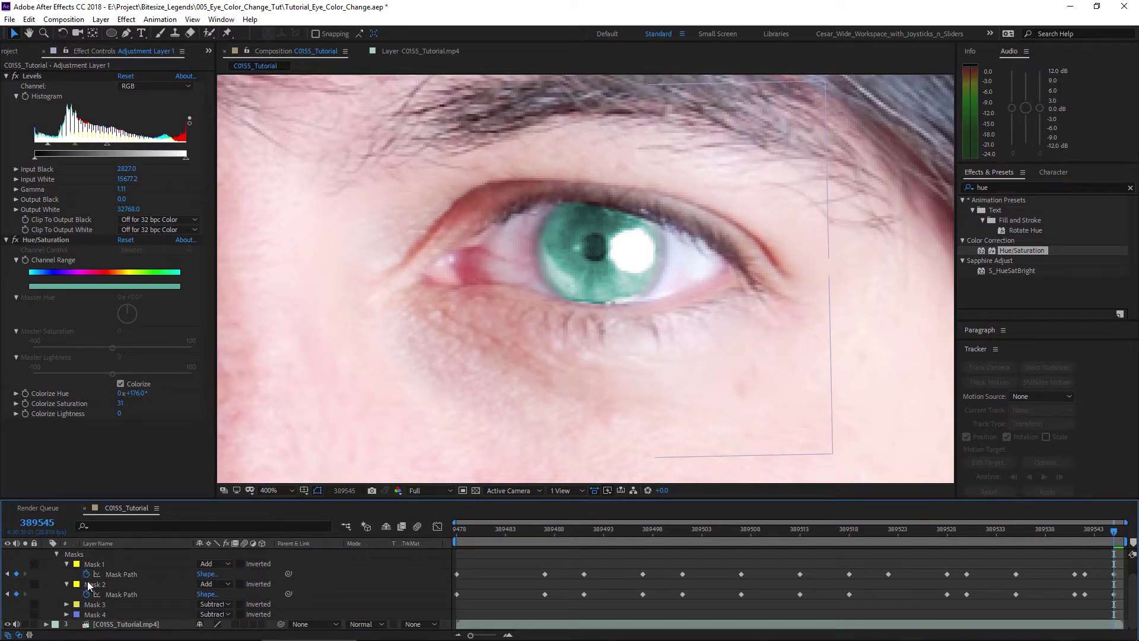
Step: Feather Mask 3 by 3 pixels and pull its points onto the lid edge
click(94, 604)
key(f)
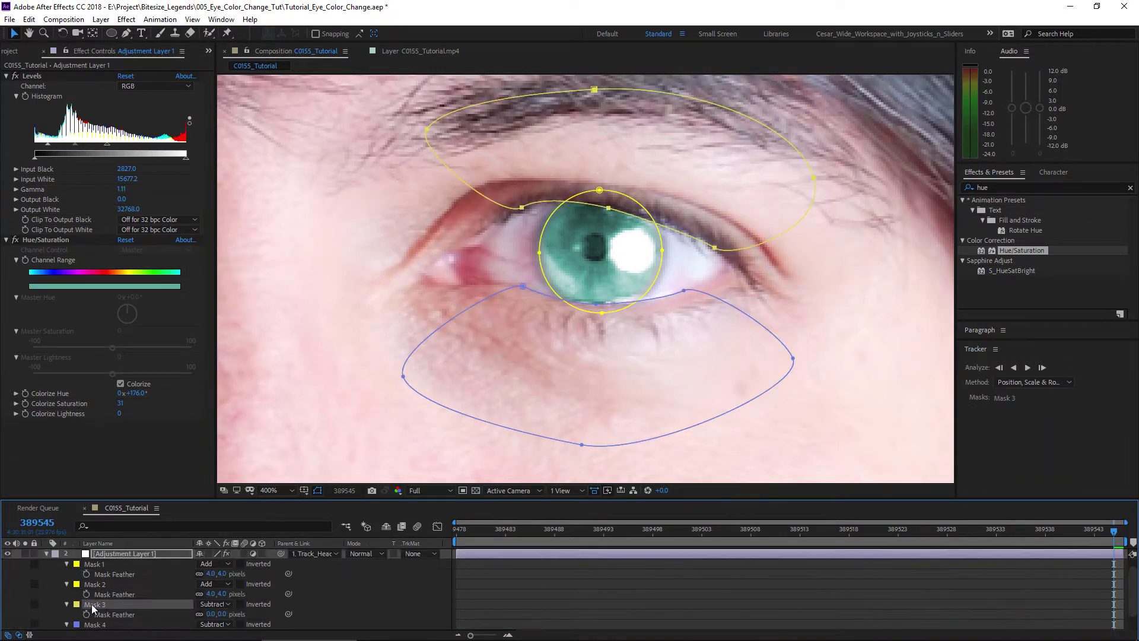
scroll(366, 606, down, 1)
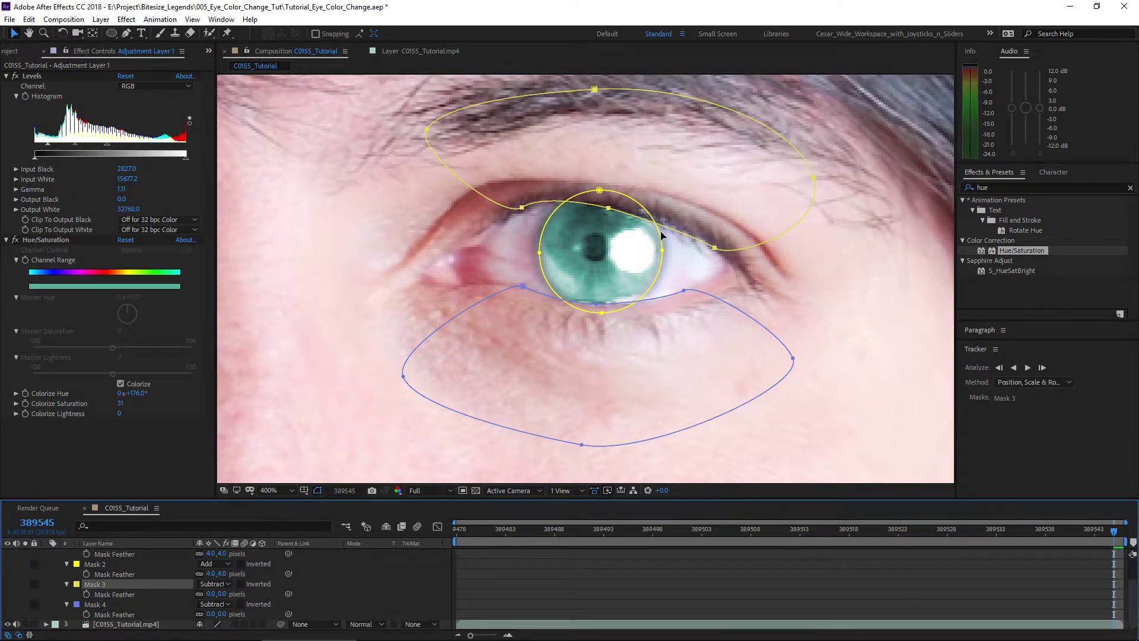
click(222, 593)
text(3)
key(Return)
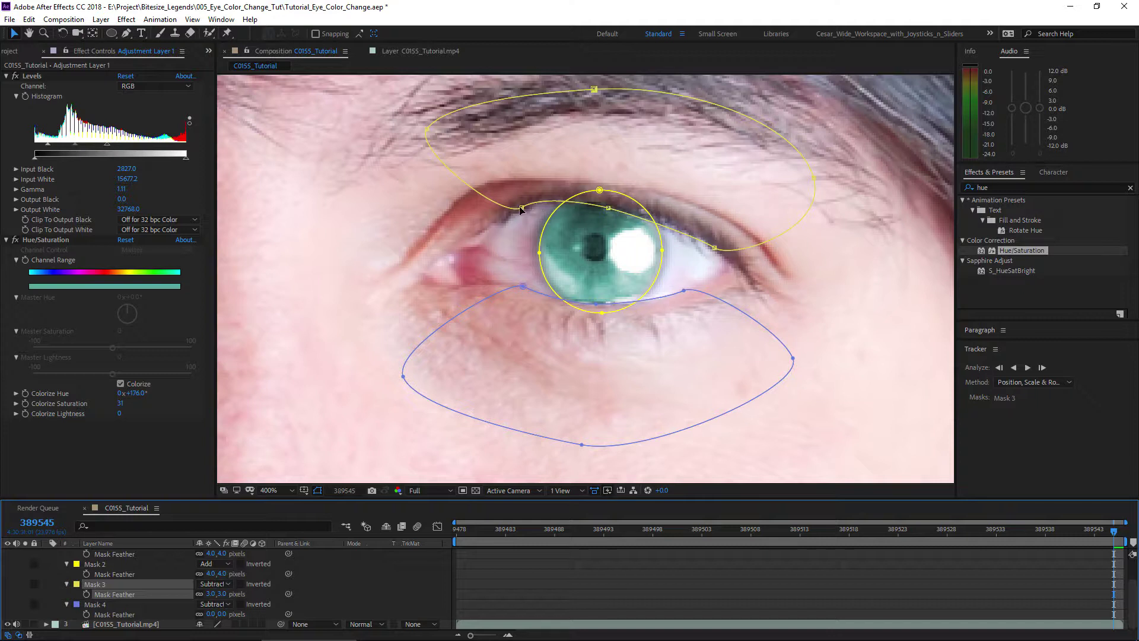
drag(520, 208, 526, 214)
mouse_move(608, 209)
mouse_down()
mouse_move(609, 227)
mouse_move(612, 215)
mouse_up()
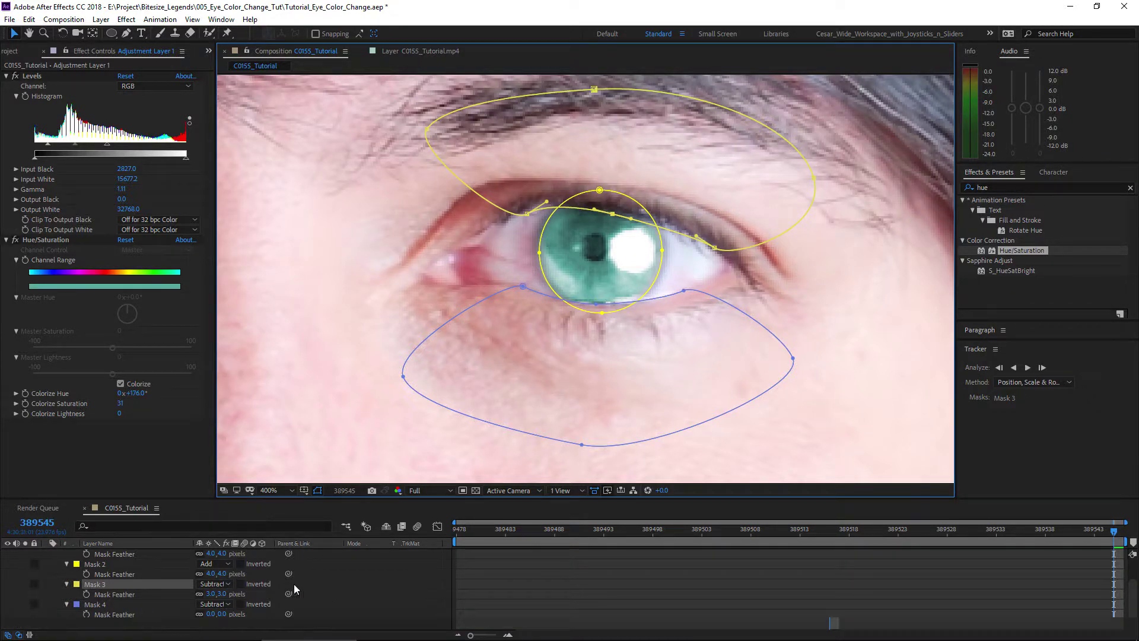
Step: Feather Mask 4 by 2 pixels and check the eyelid edges
click(228, 614)
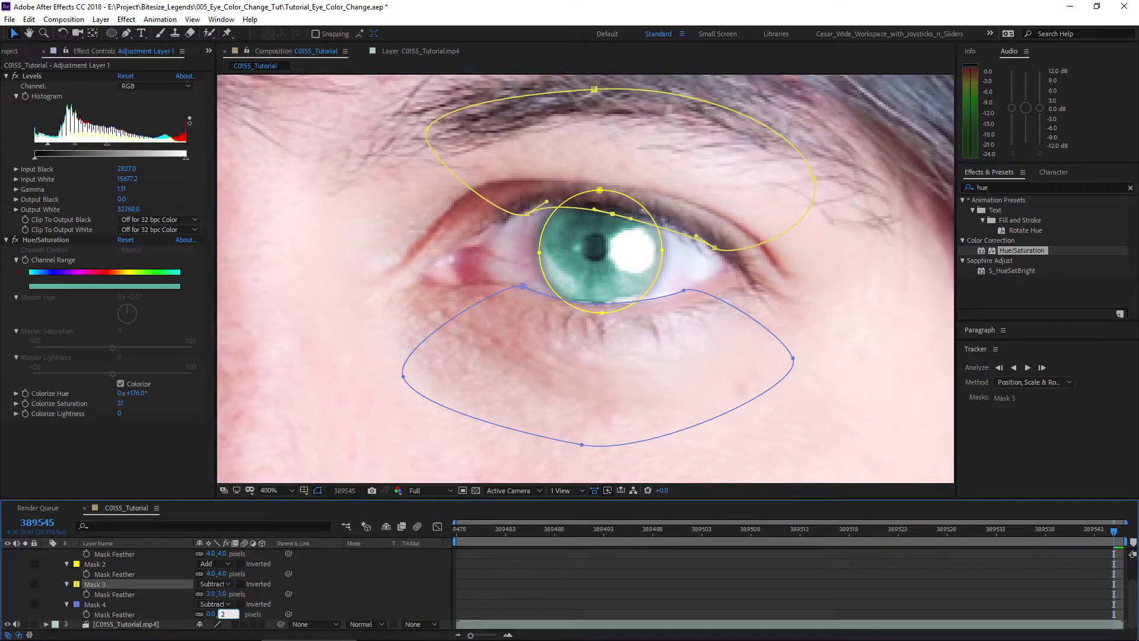
text(2)
key(Return)
click(554, 593)
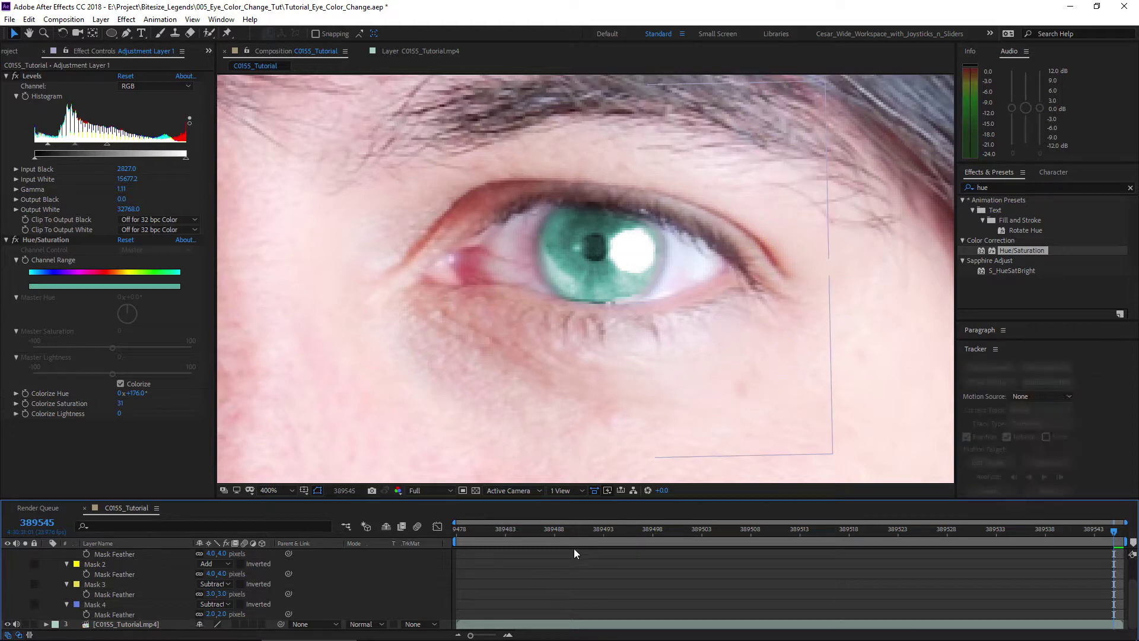
key(comma)
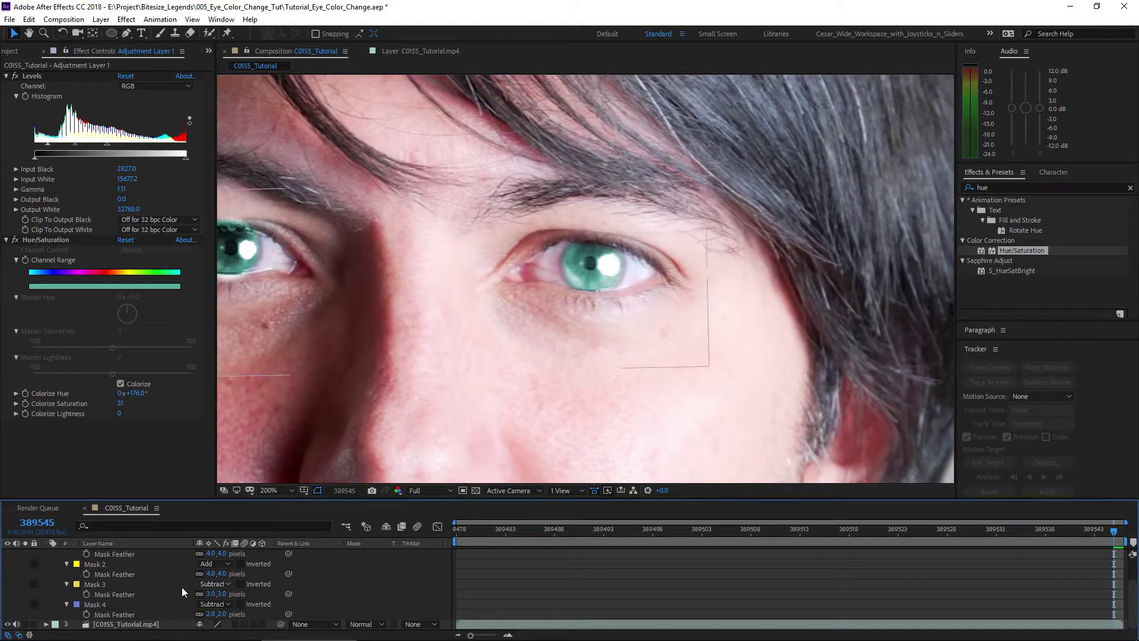
click(93, 584)
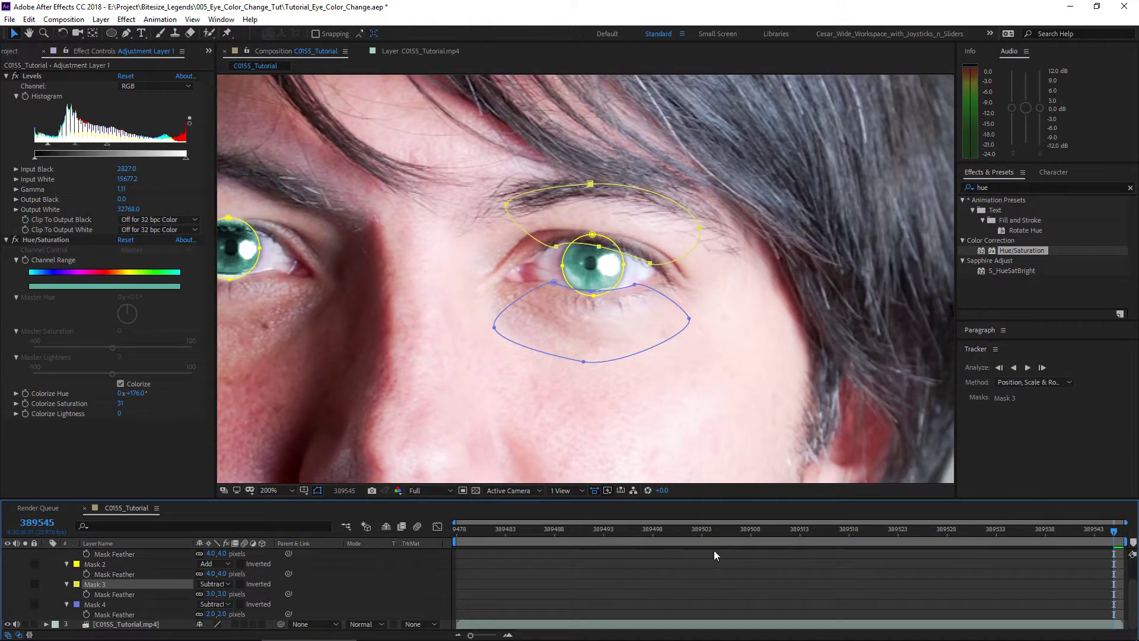
Step: Reveal the mask paths and start Mask Path keyframes for Masks 3 and 4
key(period)
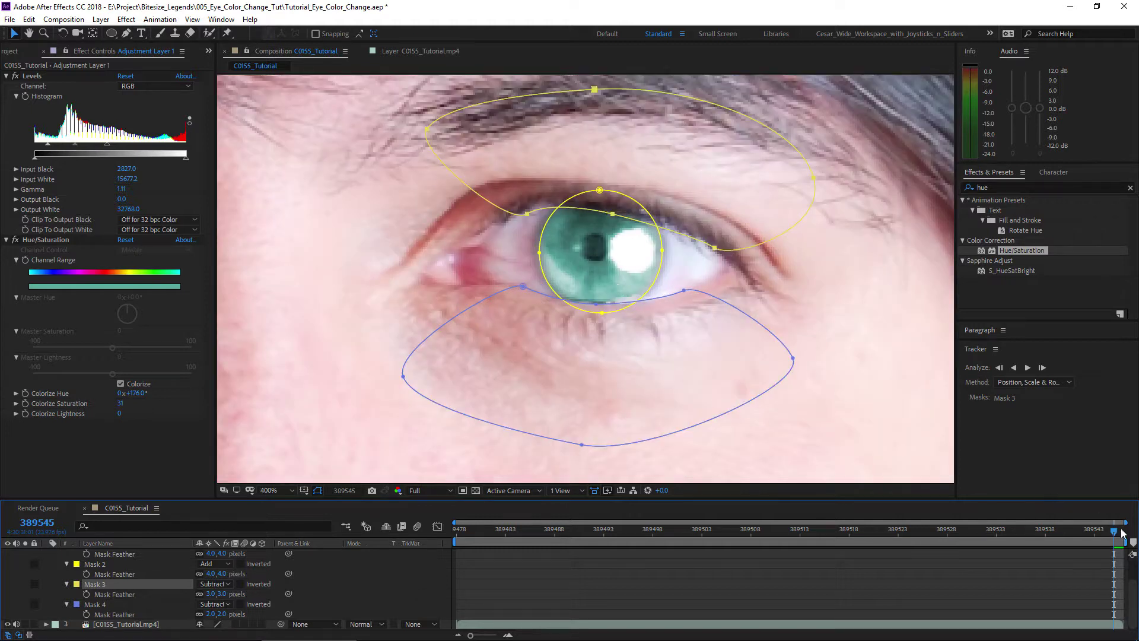
drag(1113, 537, 1113, 587)
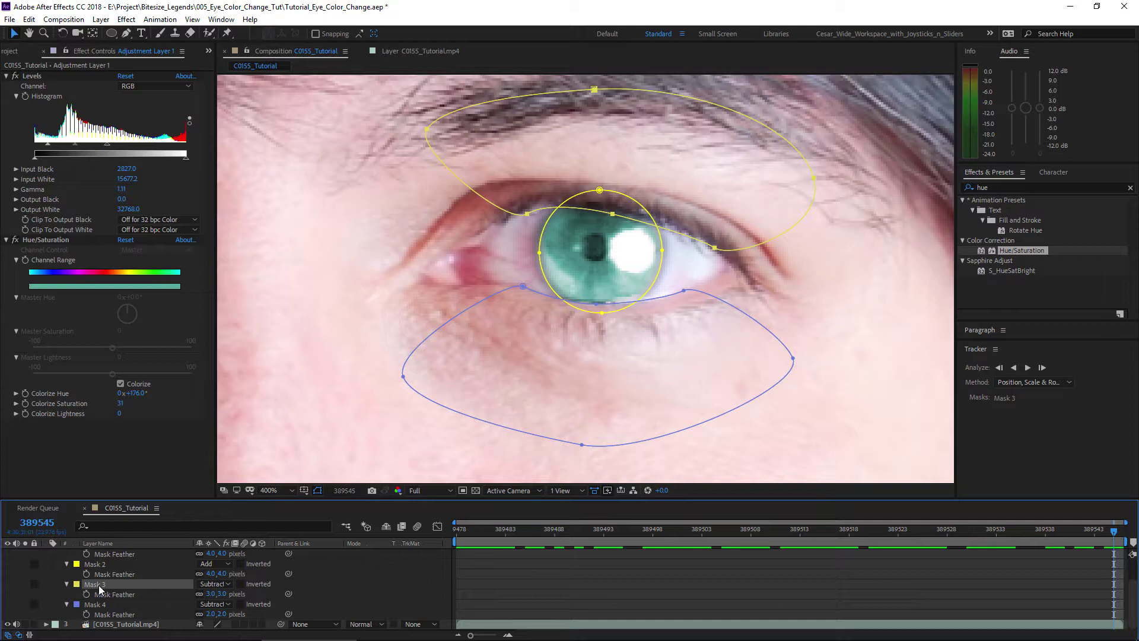
key(m)
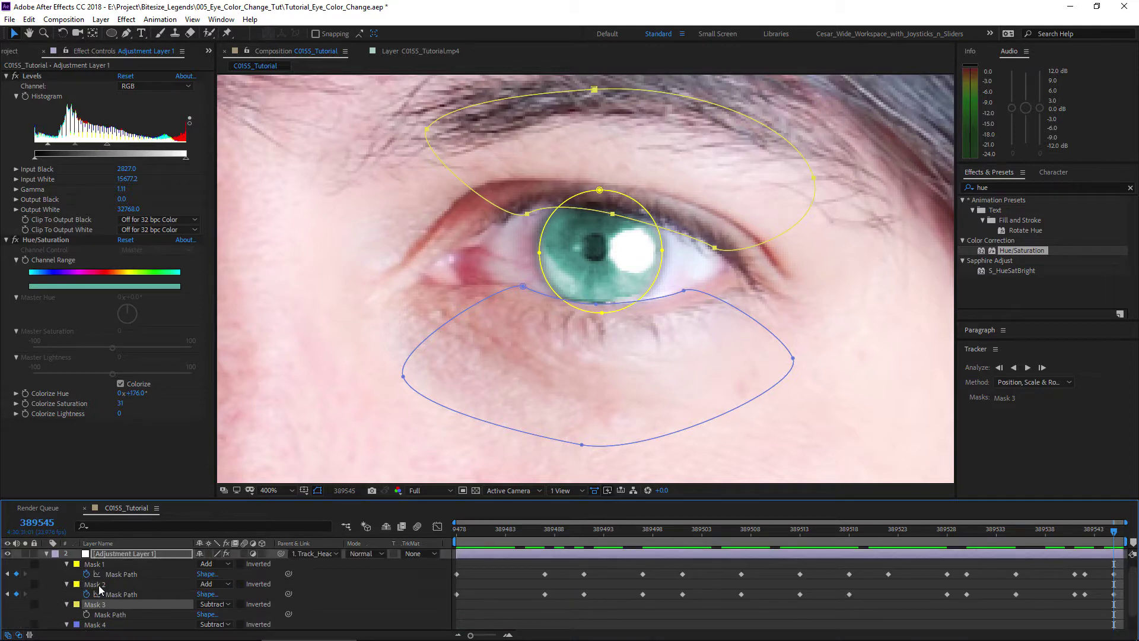
click(87, 593)
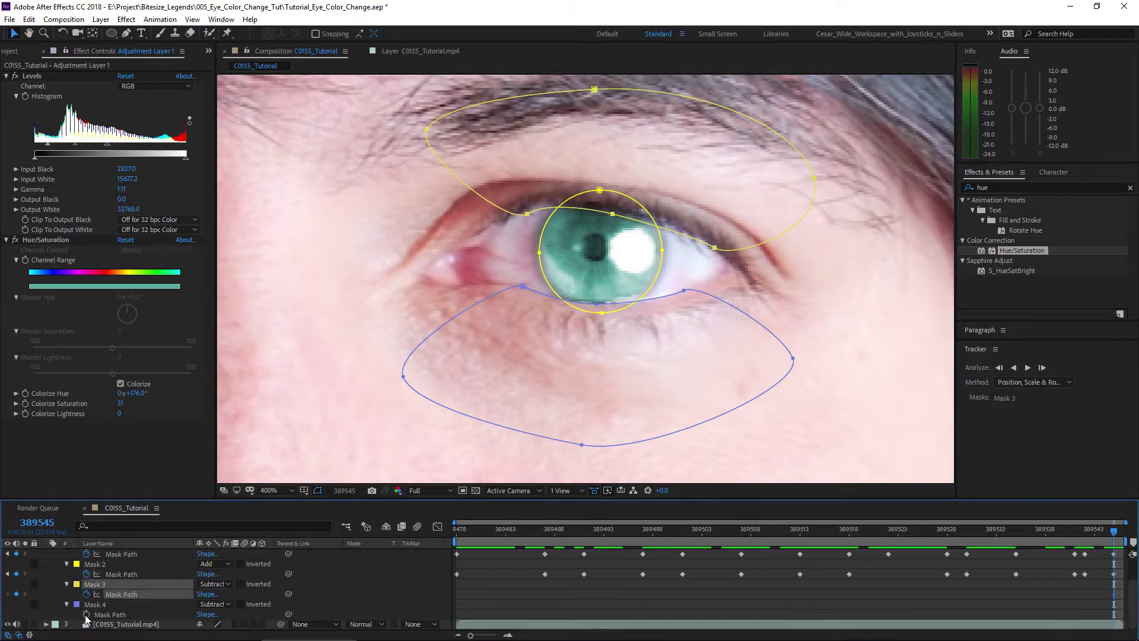
click(87, 614)
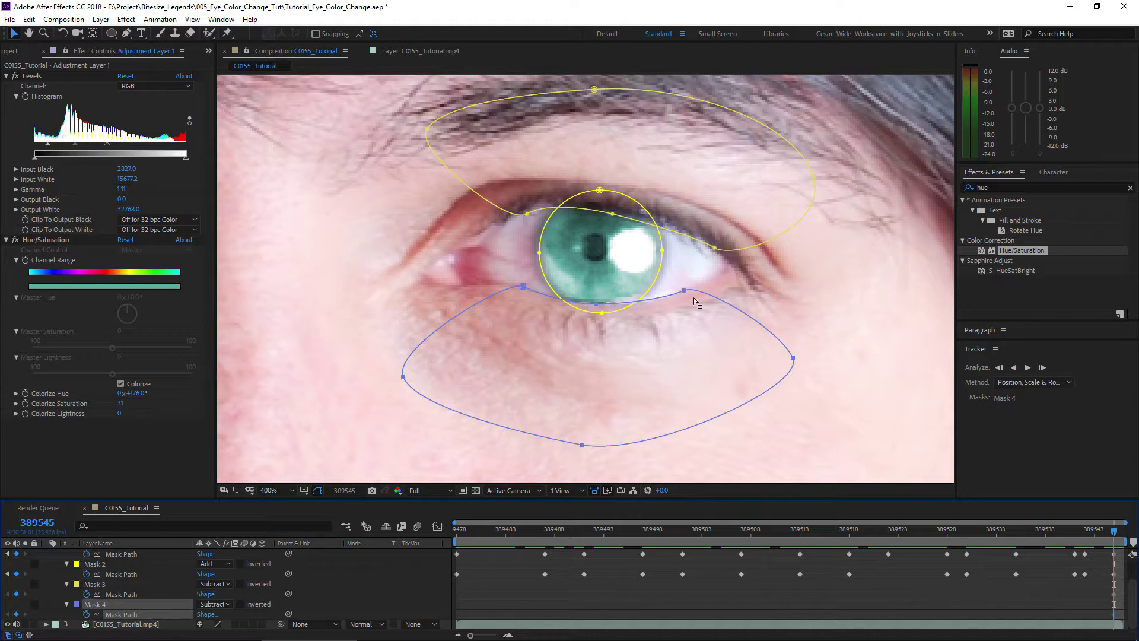
click(526, 217)
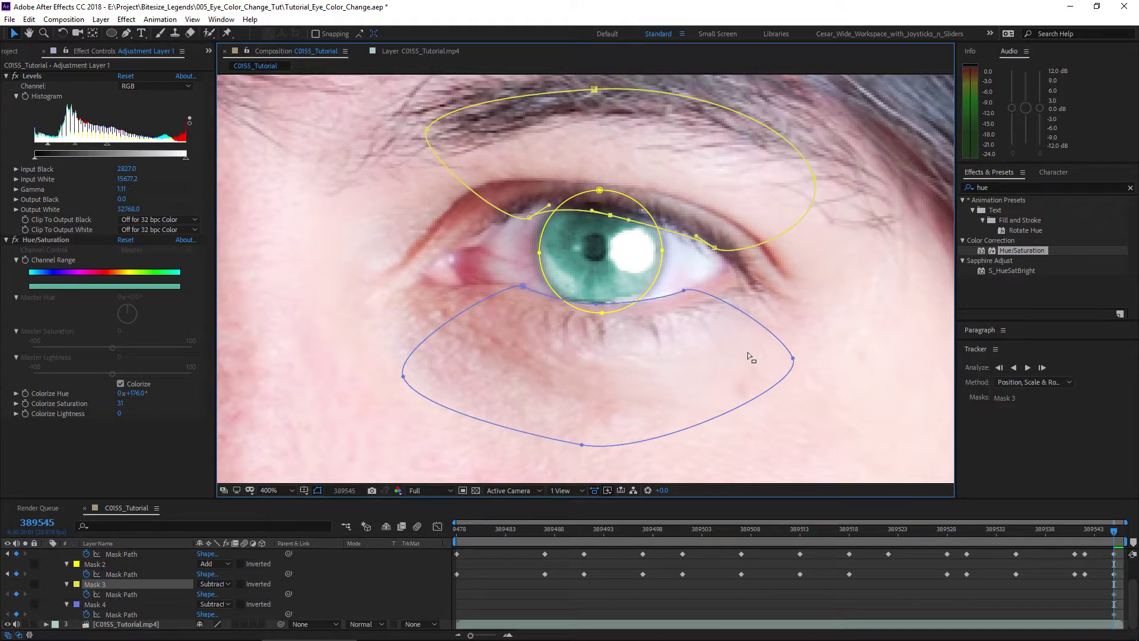
Step: At earlier frames, reposition the upper and lower lid masks onto the right eye's eyelids
drag(1113, 532, 456, 531)
double_click(578, 337)
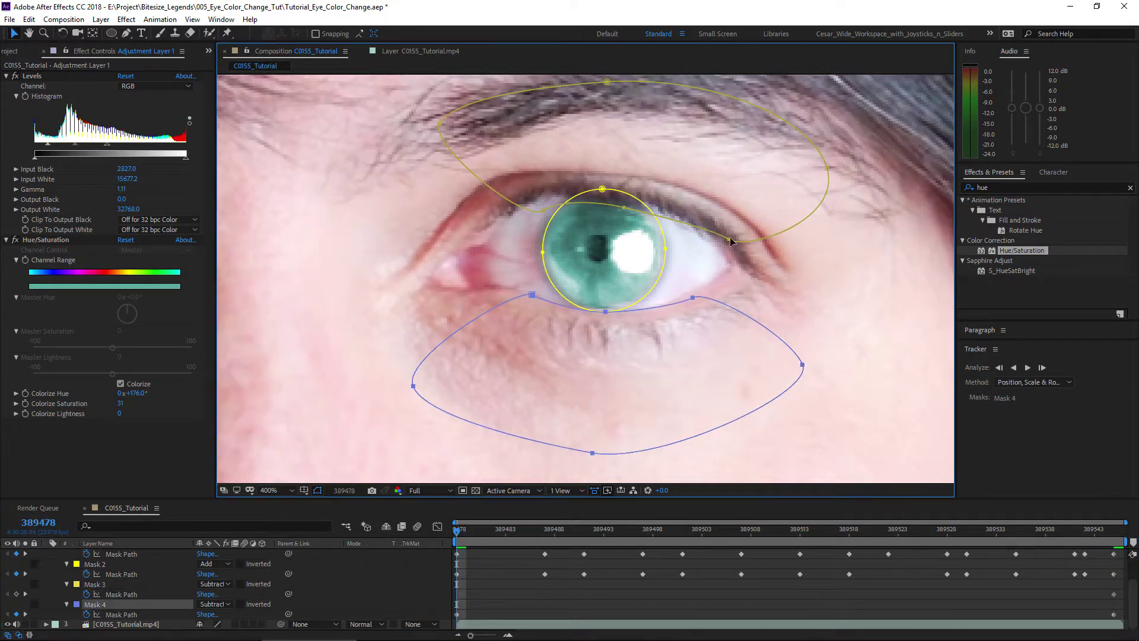
double_click(529, 218)
click(1016, 531)
double_click(684, 291)
drag(686, 299, 714, 299)
key(Page_Up)
key(Page_Up)
key(Page_Up)
key(Page_Up)
key(Page_Up)
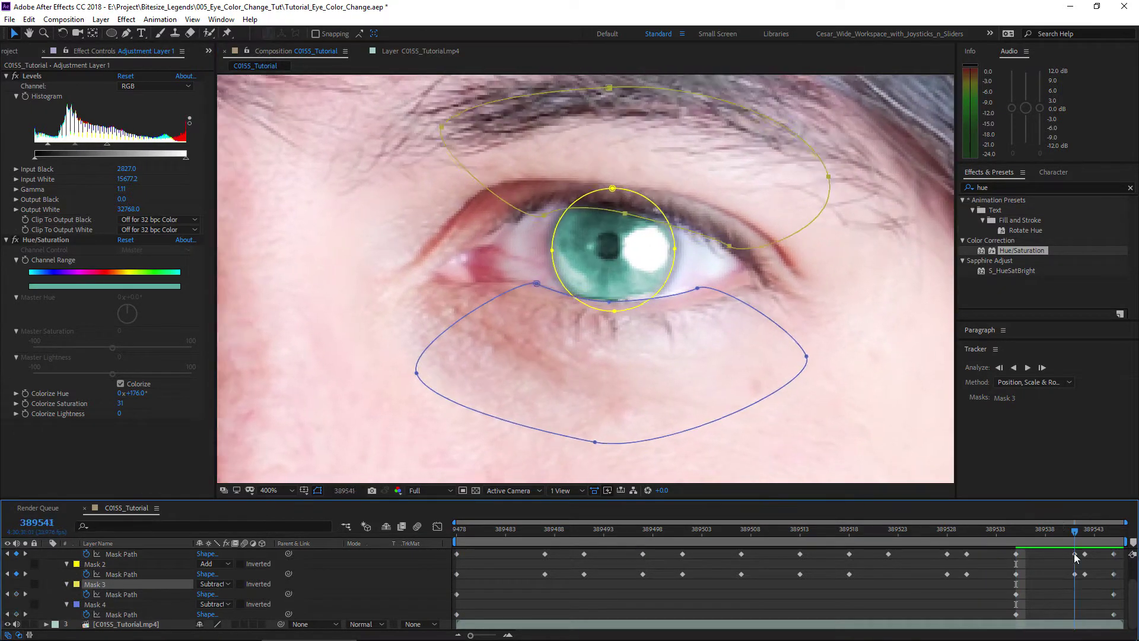
double_click(739, 273)
drag(740, 273, 736, 272)
Step: Keyframe both lid masks at further earlier frames, nudging them into place back to the start
drag(966, 529, 889, 530)
double_click(649, 358)
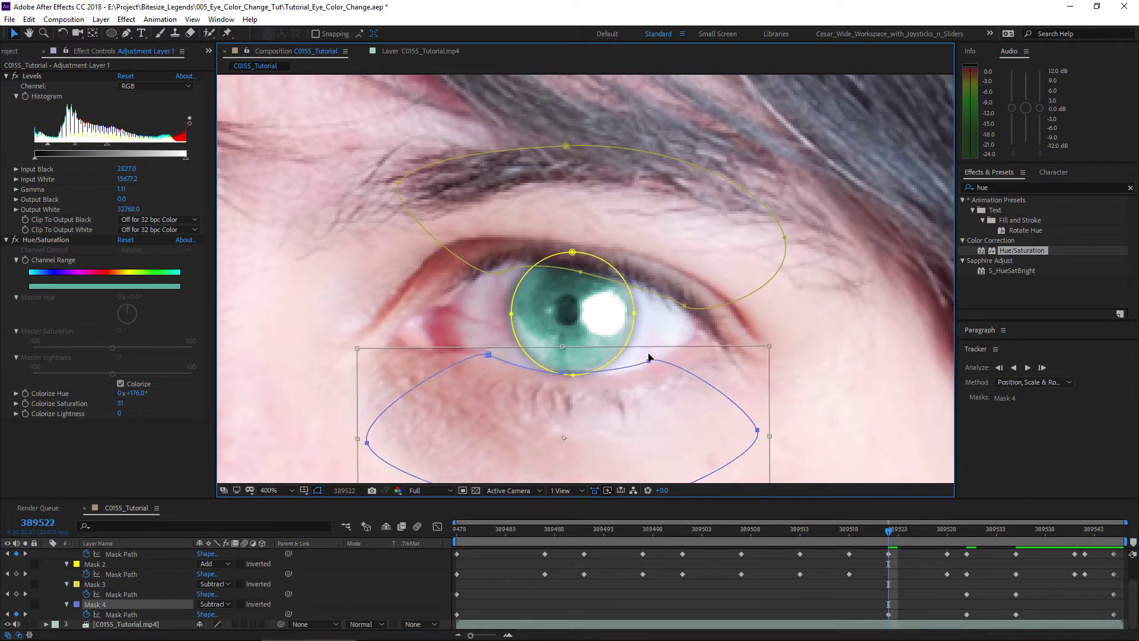
drag(649, 357, 655, 360)
double_click(686, 308)
drag(685, 309, 689, 309)
drag(888, 527, 746, 525)
double_click(653, 375)
drag(652, 375, 656, 377)
drag(742, 532, 456, 551)
Step: Preview the masked eye with outlines hidden and stop at the problem frame
scroll(729, 314, down, 2)
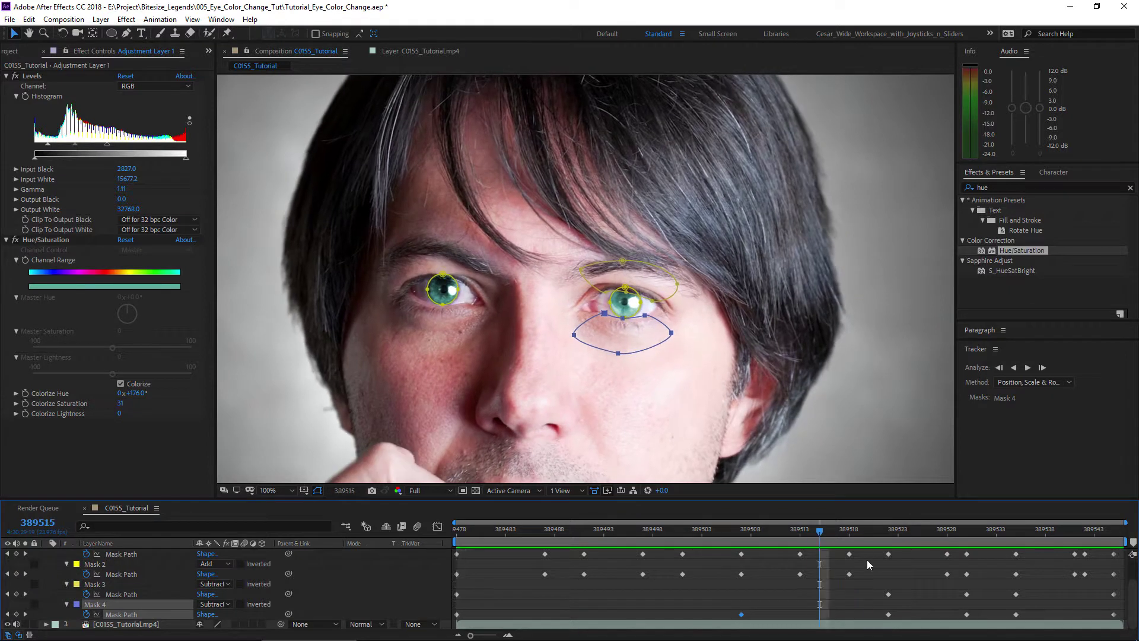
click(867, 560)
key(space)
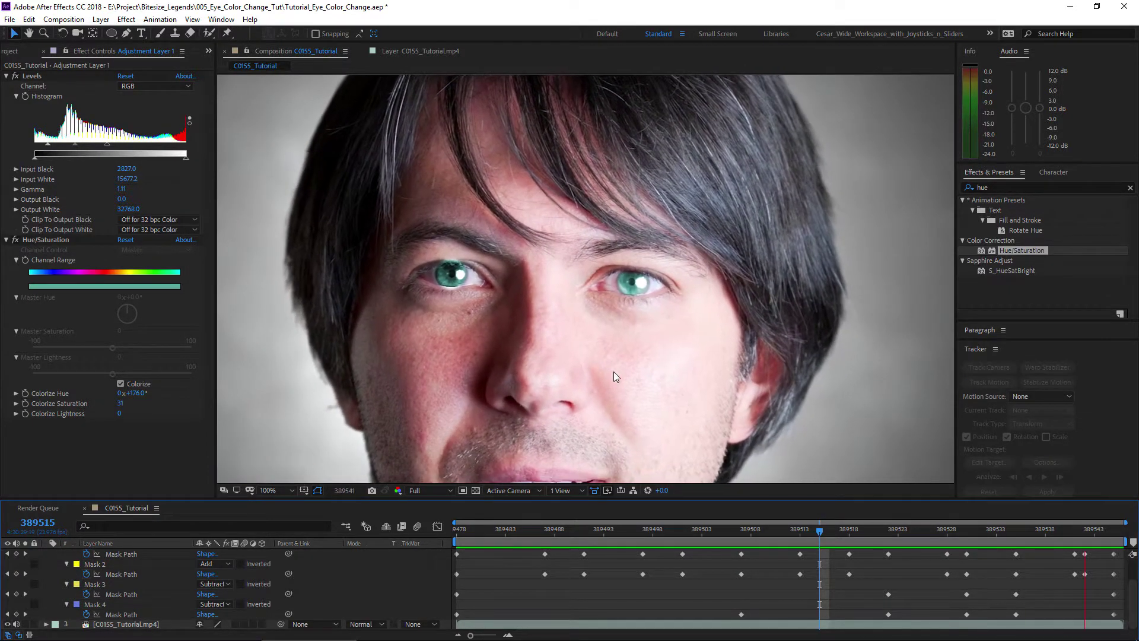
key(space)
Step: At frame 389497, pull a lower lid Mask 4 point onto the eyelid
scroll(623, 360, up, 2)
drag(614, 354, 394, 256)
drag(655, 529, 584, 530)
click(741, 614)
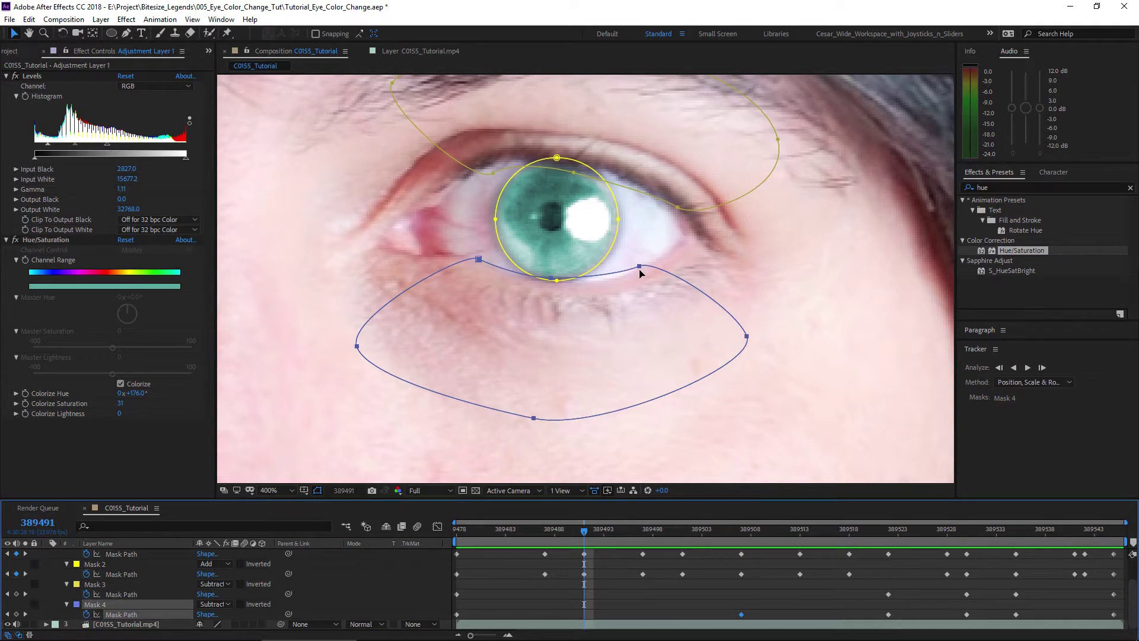
drag(639, 271, 672, 326)
click(617, 590)
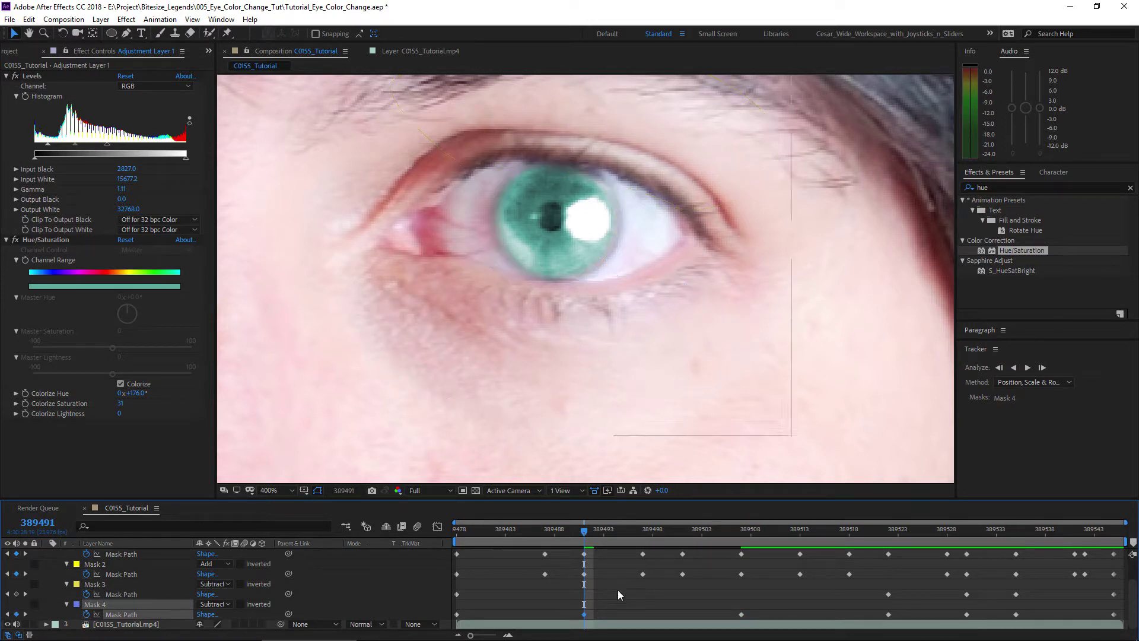
Step: Scrub through and preview the shot to check the lid masks
drag(578, 532, 1115, 558)
scroll(739, 401, down, 4)
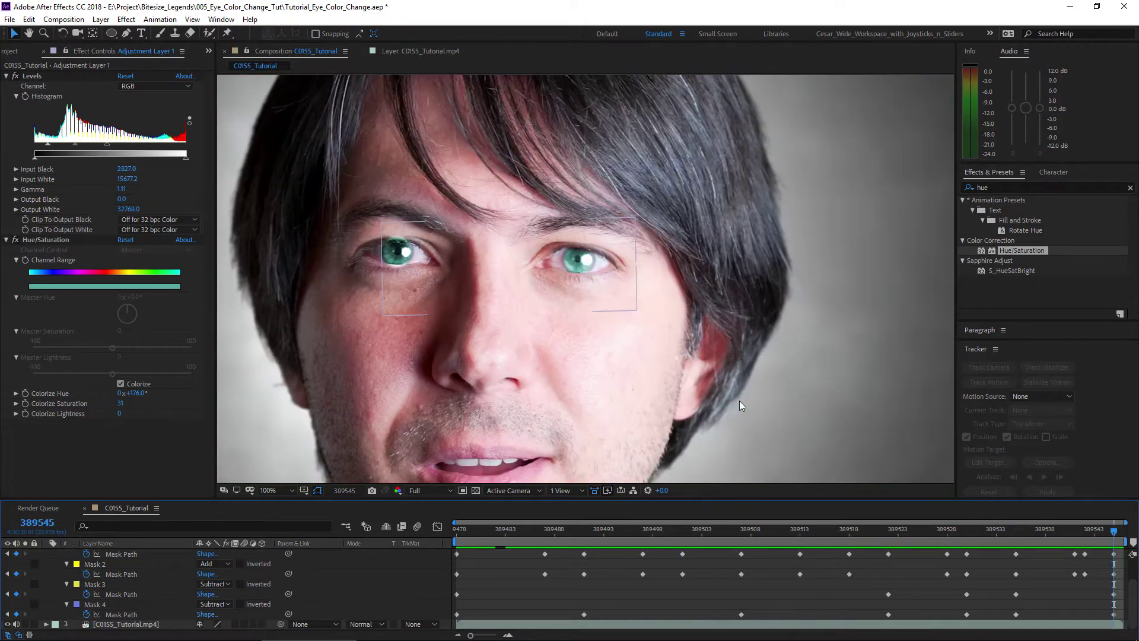
key(space)
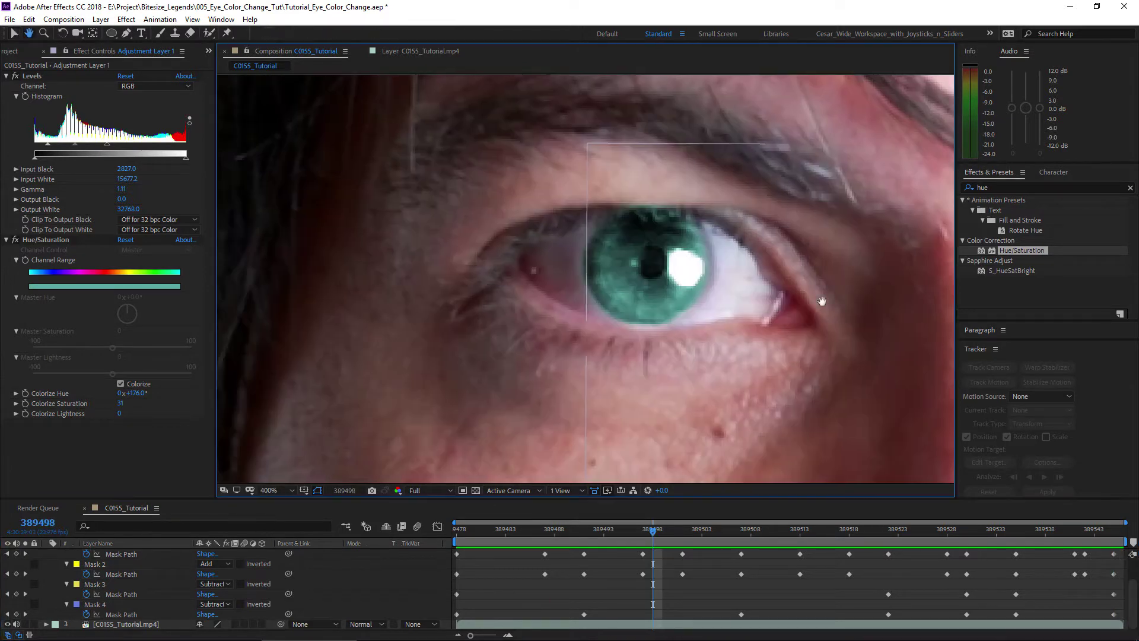
key(g)
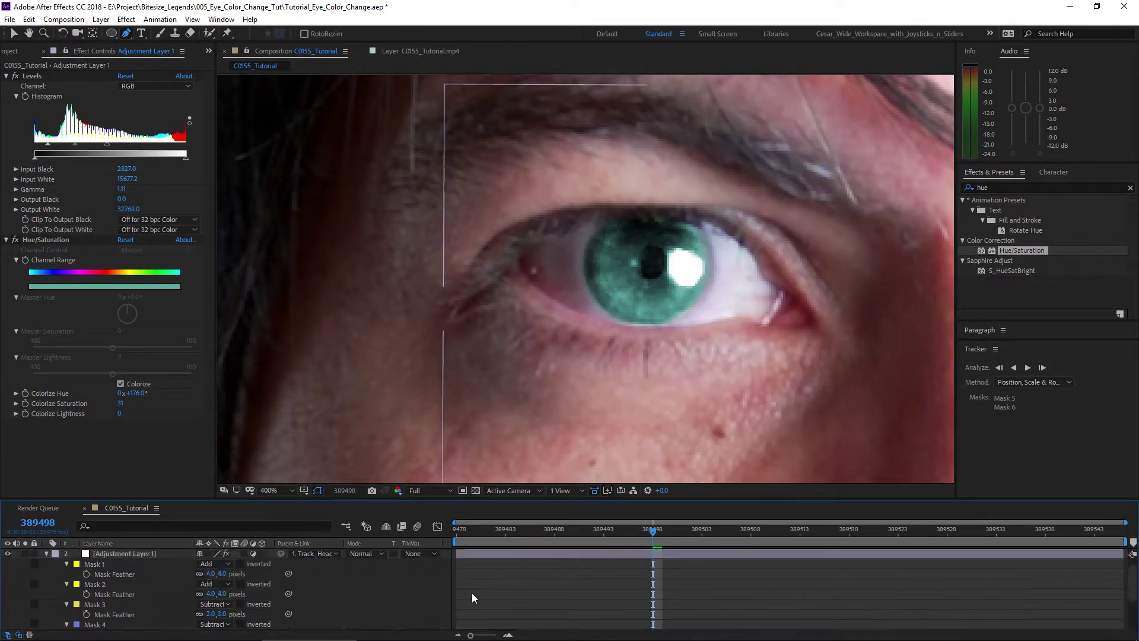
Step: Close Mask 6 into a loop and fit it to the lower eyelid at an earlier frame
scroll(471, 592, down, 3)
click(94, 604)
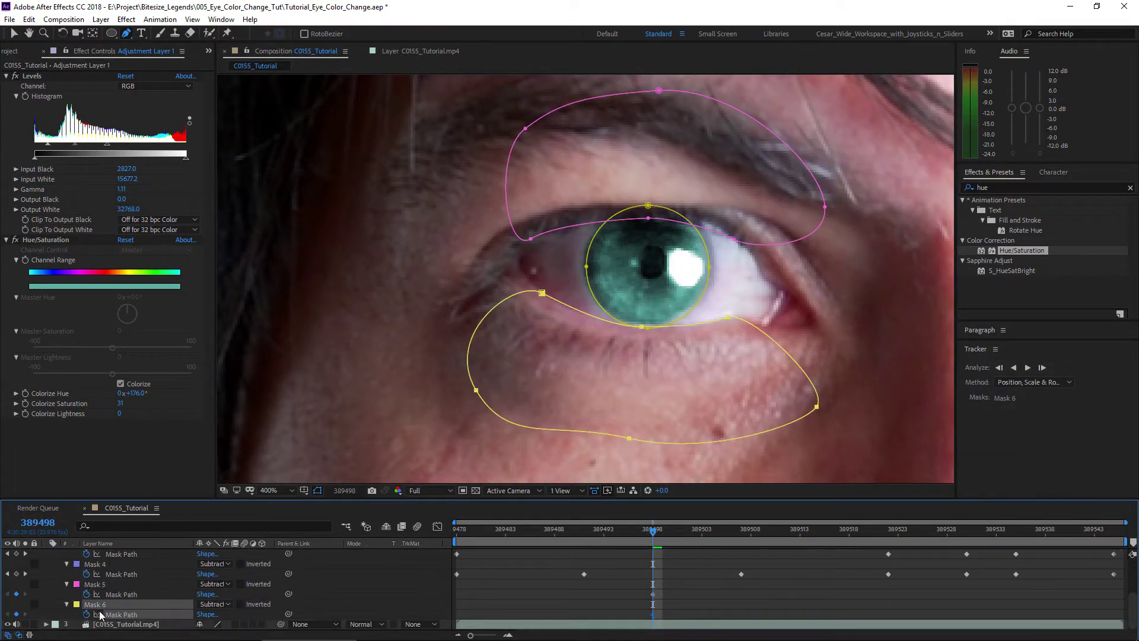
click(586, 528)
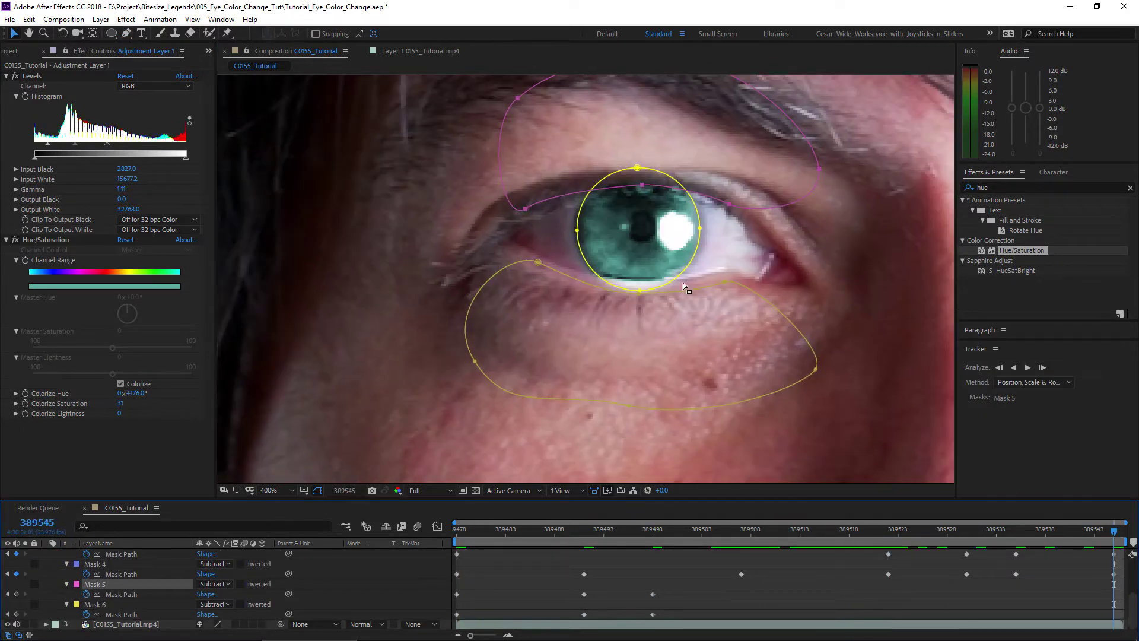
double_click(684, 289)
drag(684, 290, 683, 279)
Step: Keyframe Masks 5 and 6 on the lids at frames 389535, 389494 and the opening frames
double_click(729, 204)
drag(1113, 530, 613, 534)
double_click(754, 270)
double_click(760, 215)
double_click(745, 269)
double_click(696, 349)
double_click(730, 277)
drag(614, 532, 467, 531)
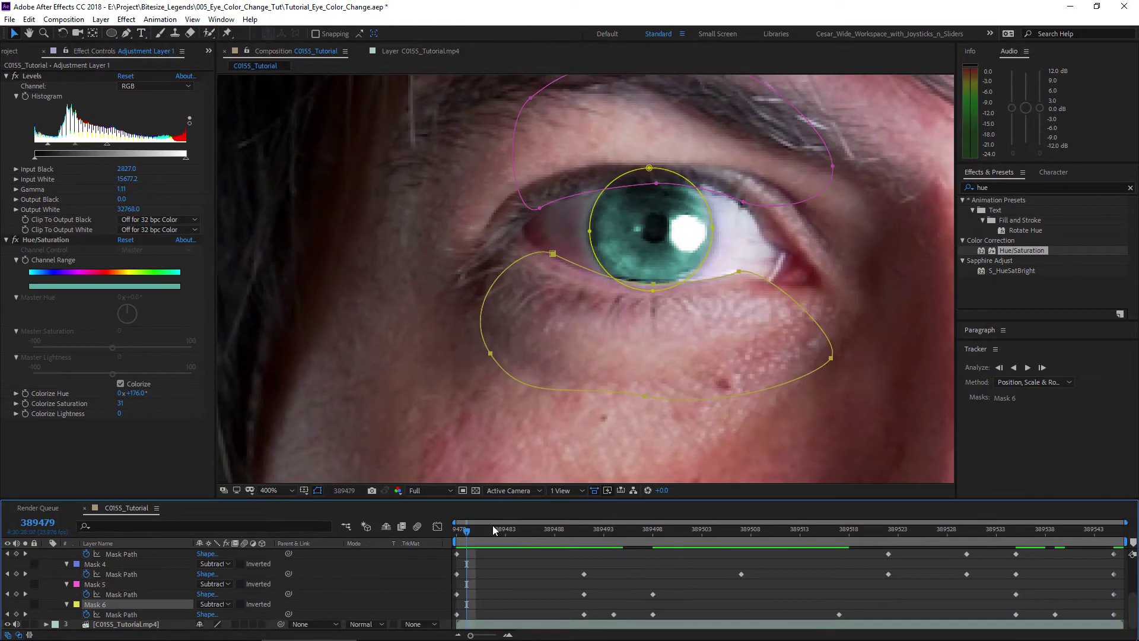
click(493, 530)
Step: Preview the whole face with mask outlines hidden to review the lid tracking
scroll(599, 332, down, 1)
click(846, 568)
key(space)
scroll(640, 368, down, 1)
drag(651, 383, 595, 360)
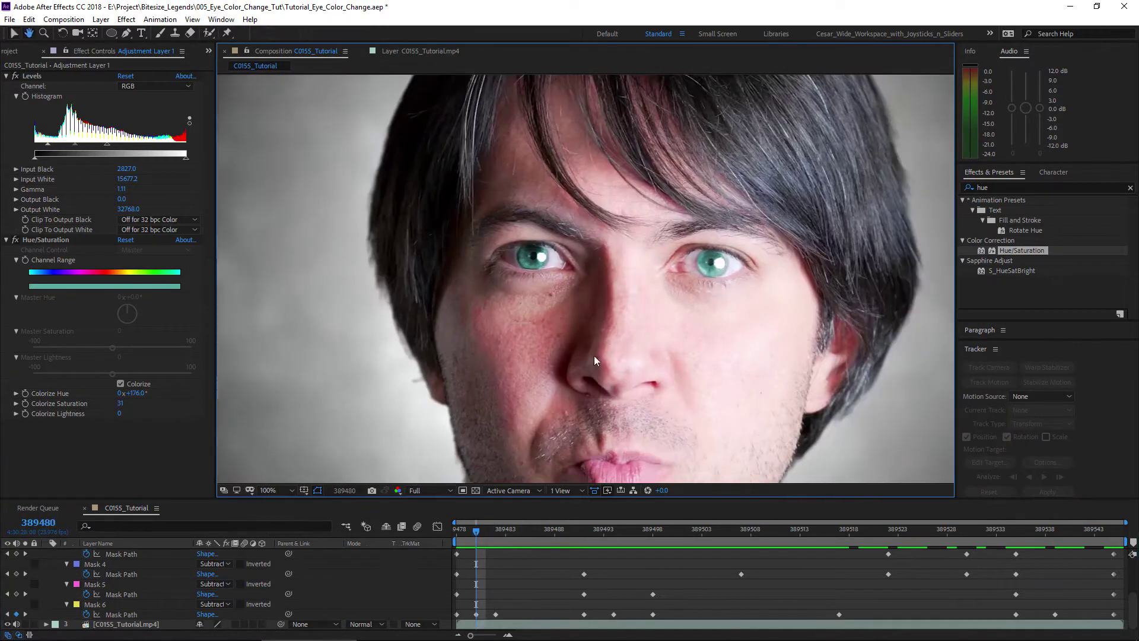
click(705, 575)
click(972, 611)
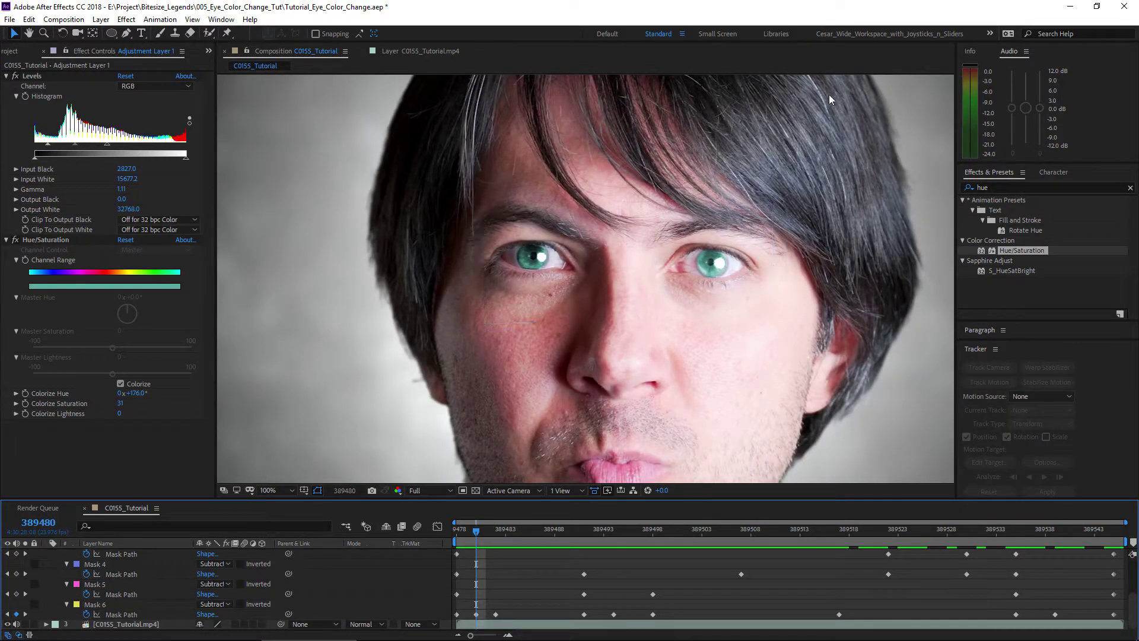
key(space)
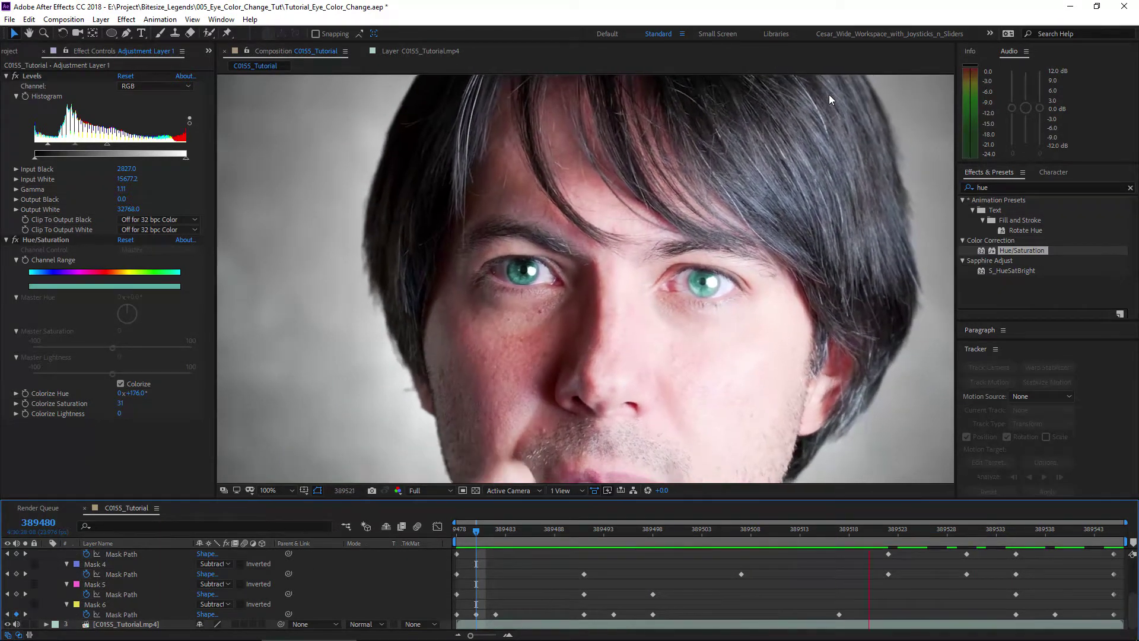
key(space)
Step: At frame 389535, lower the upper lid Mask 5 slightly onto the left eye's lid
key(period)
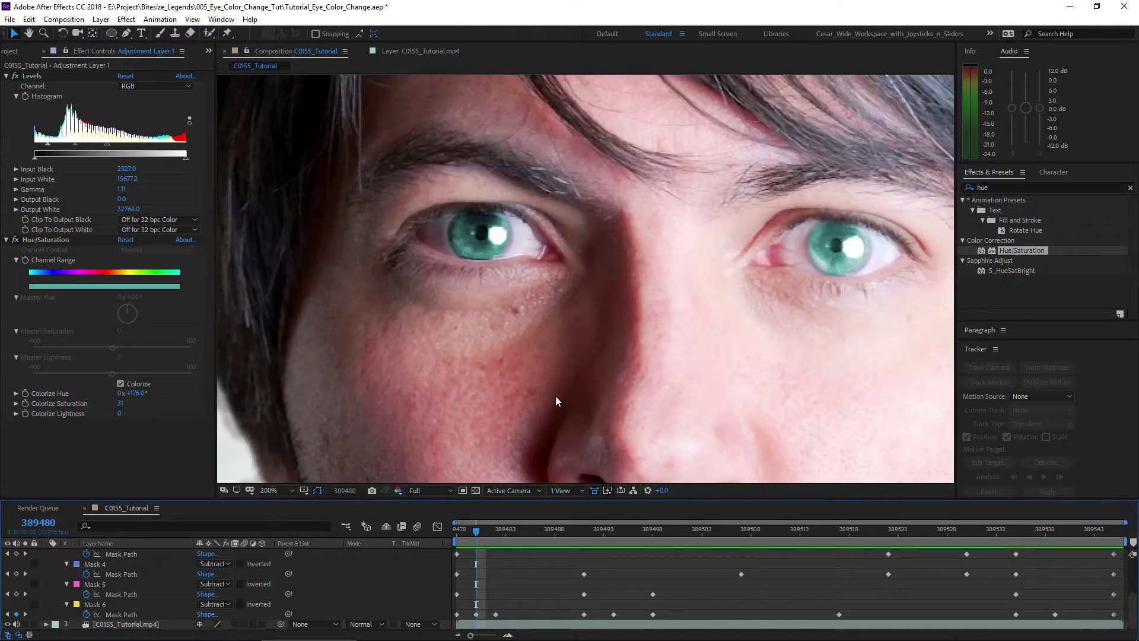
drag(1042, 530, 1016, 532)
key(period)
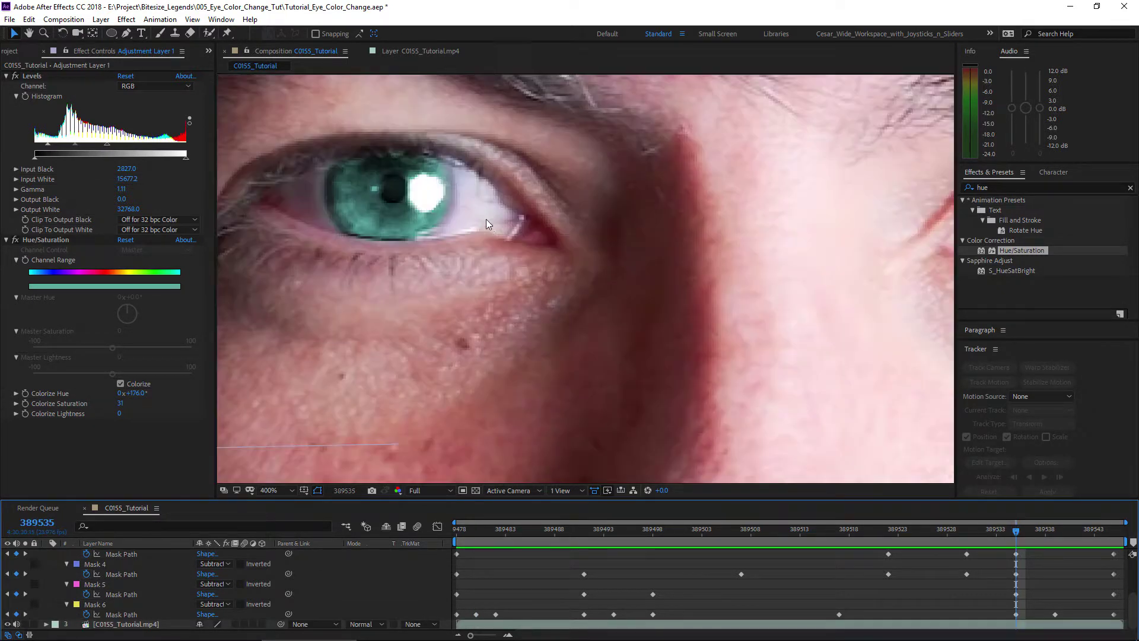
drag(379, 167, 493, 204)
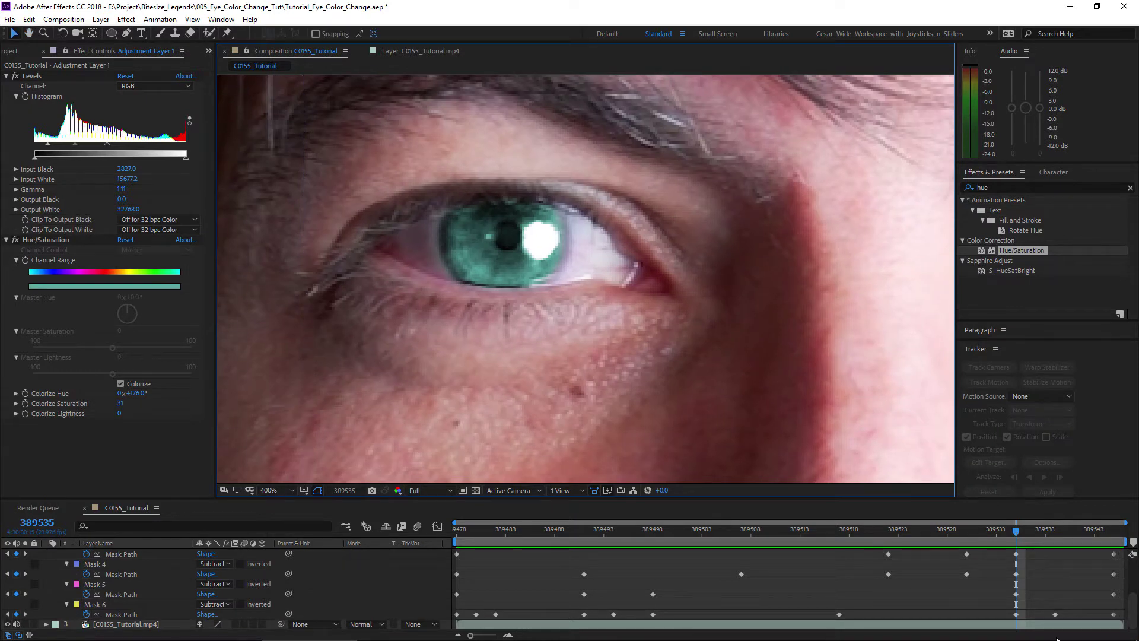
click(1016, 614)
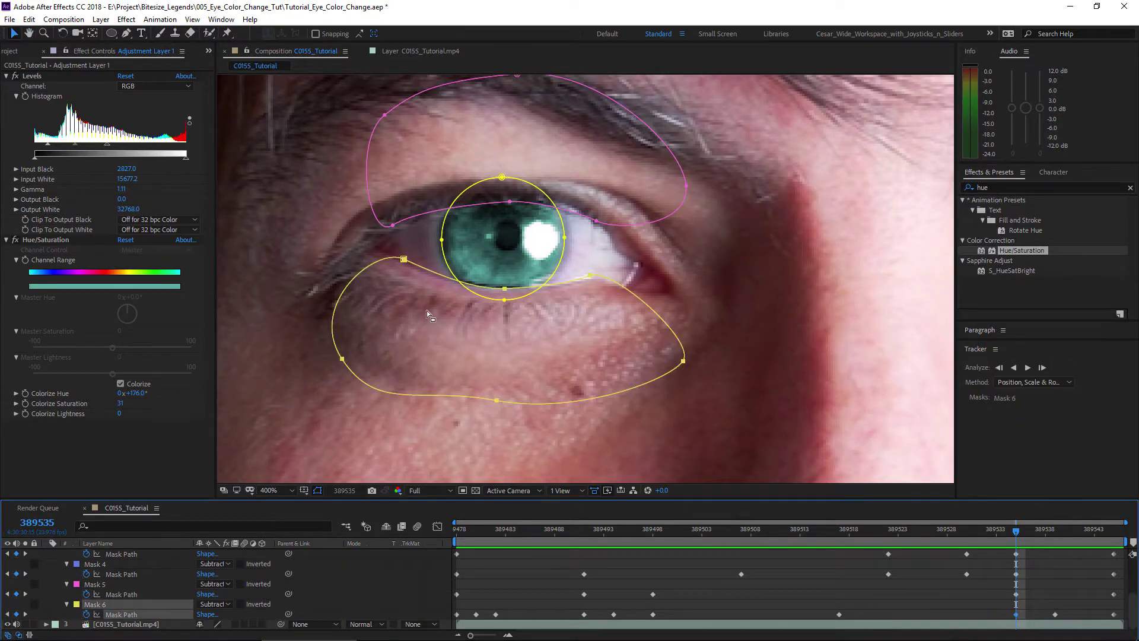
double_click(502, 203)
drag(627, 236, 626, 240)
click(899, 583)
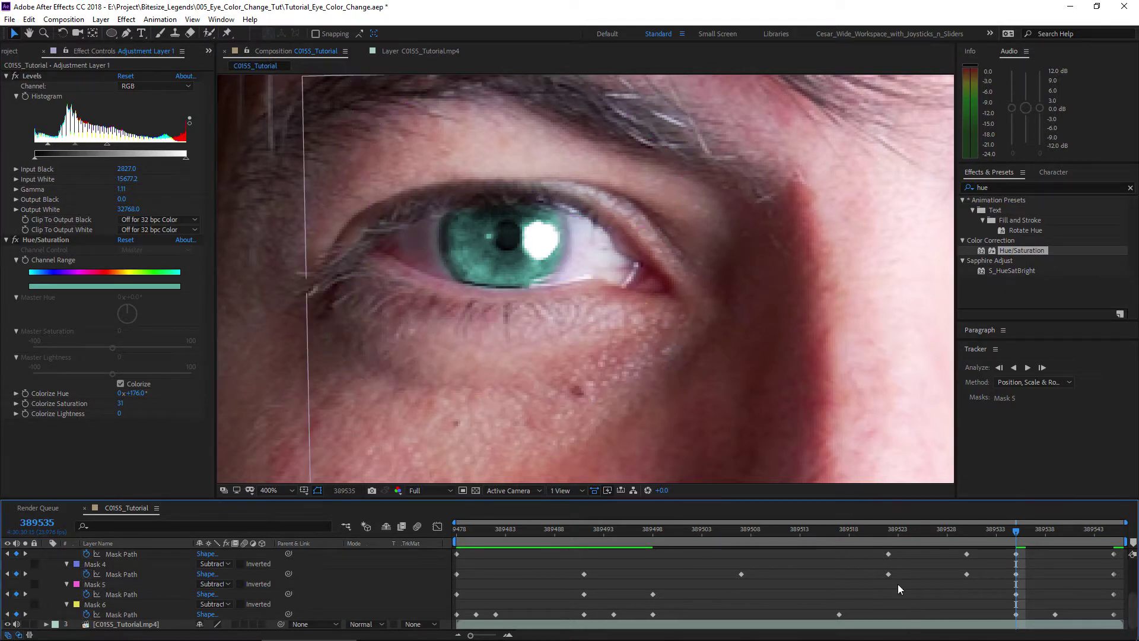
key(/)
drag(1042, 532, 295, 565)
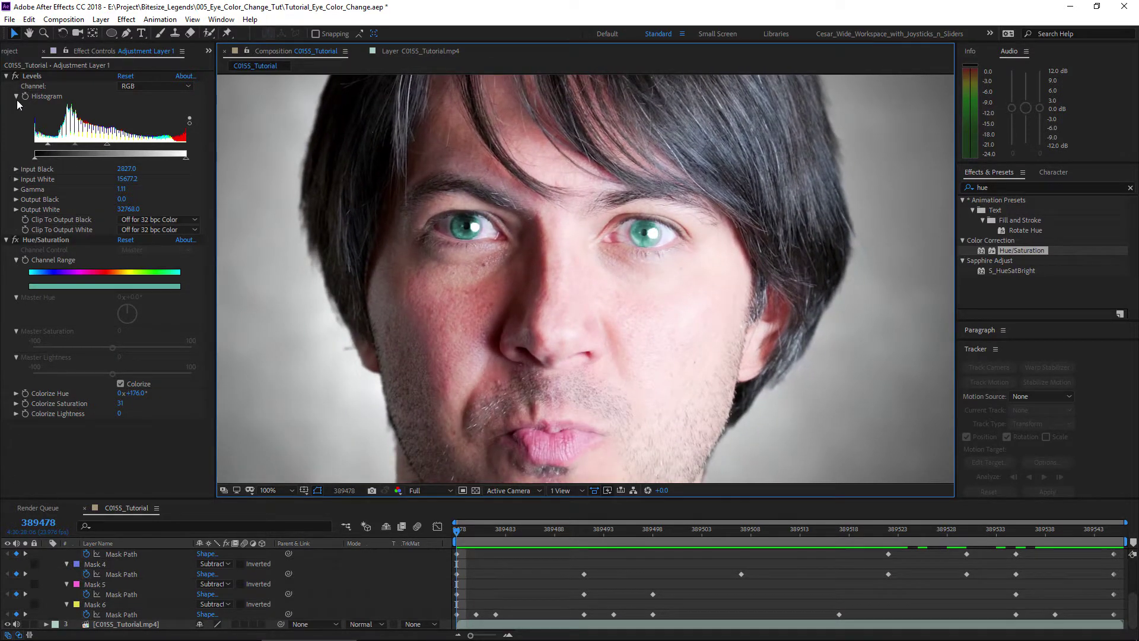
Step: Select the Levels and Hue/Saturation effects and turn mask outlines off in the viewer
scroll(569, 280, down, 2)
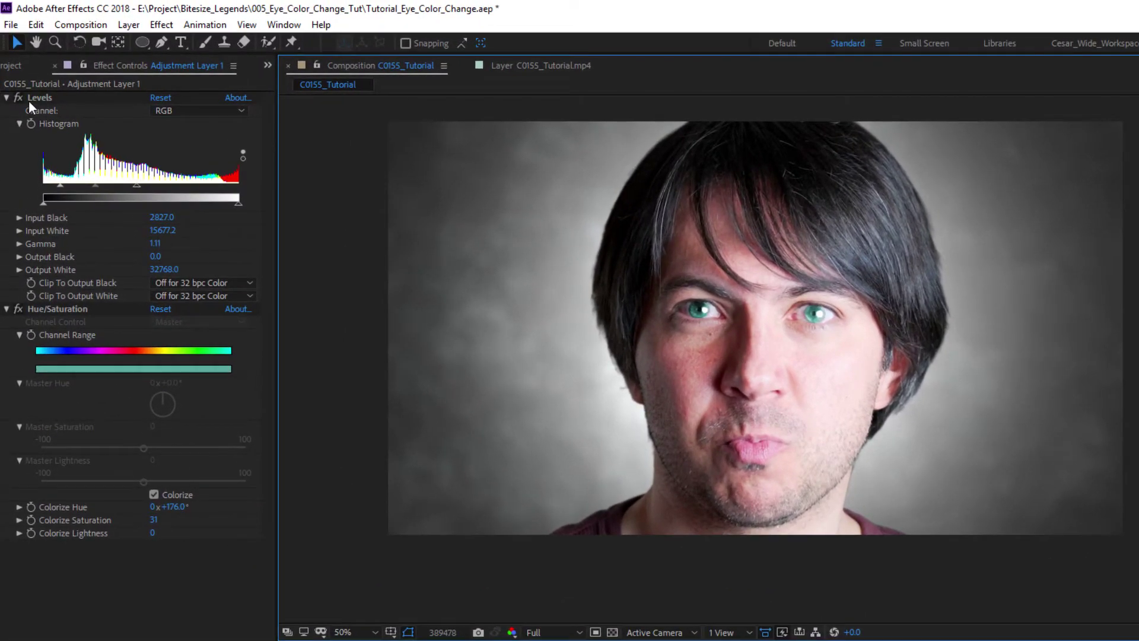
click(34, 92)
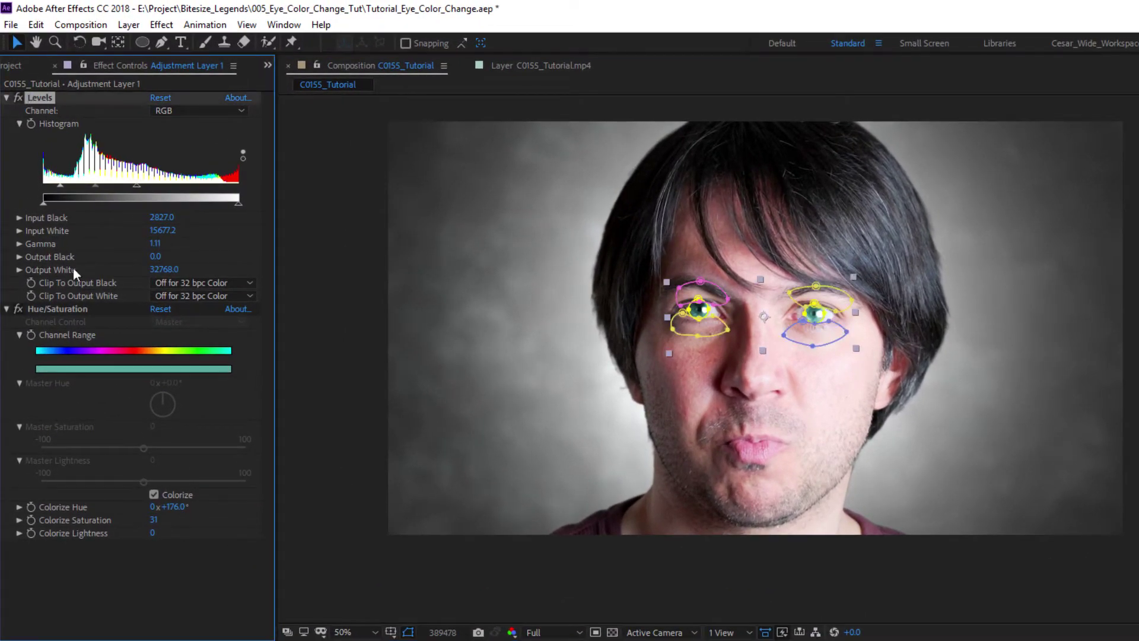
click(60, 309)
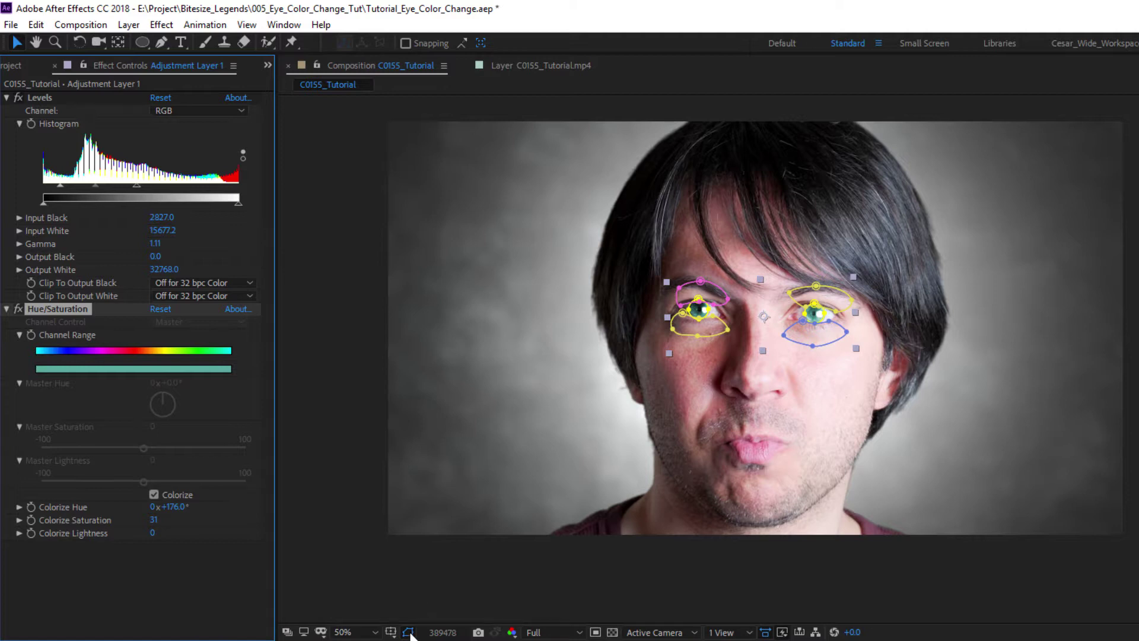
click(409, 632)
click(408, 631)
click(410, 633)
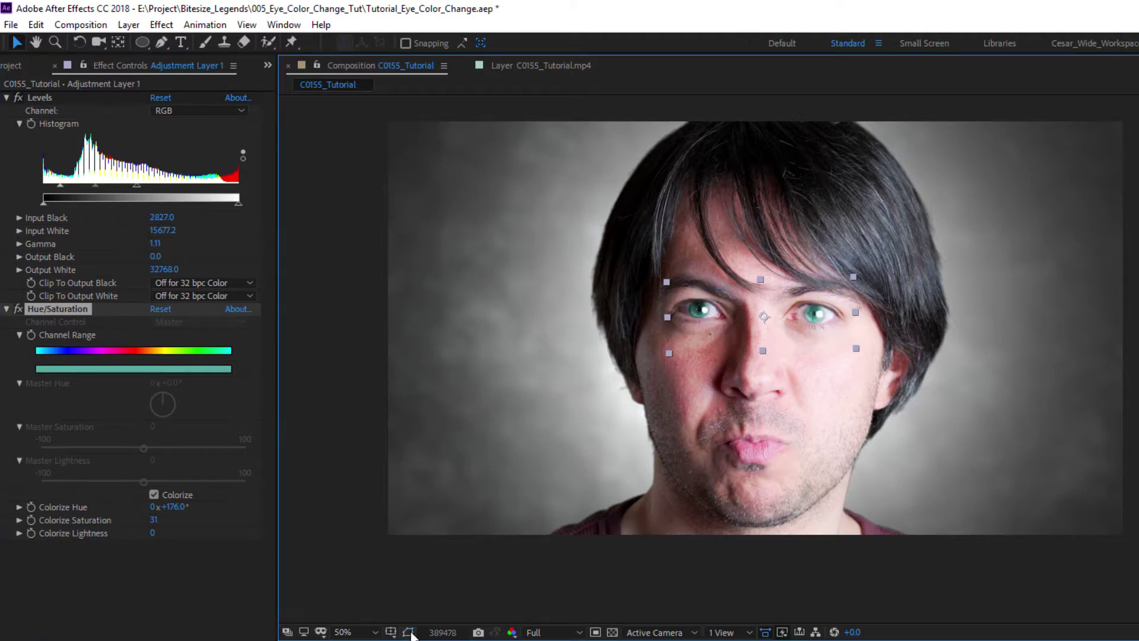
scroll(764, 330, up, 2)
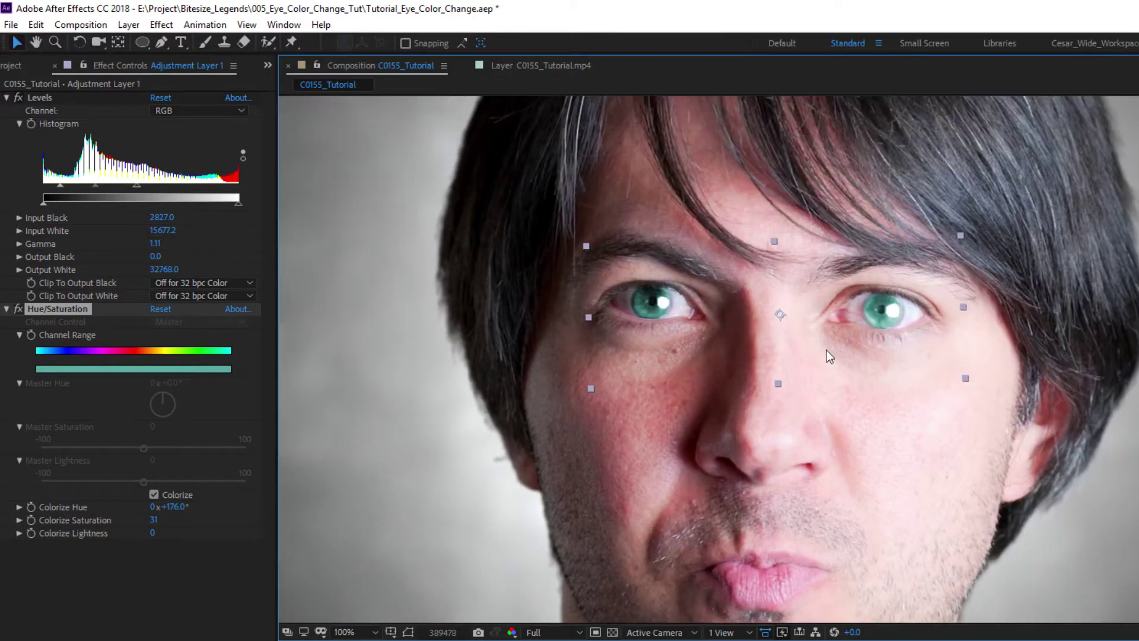
click(408, 632)
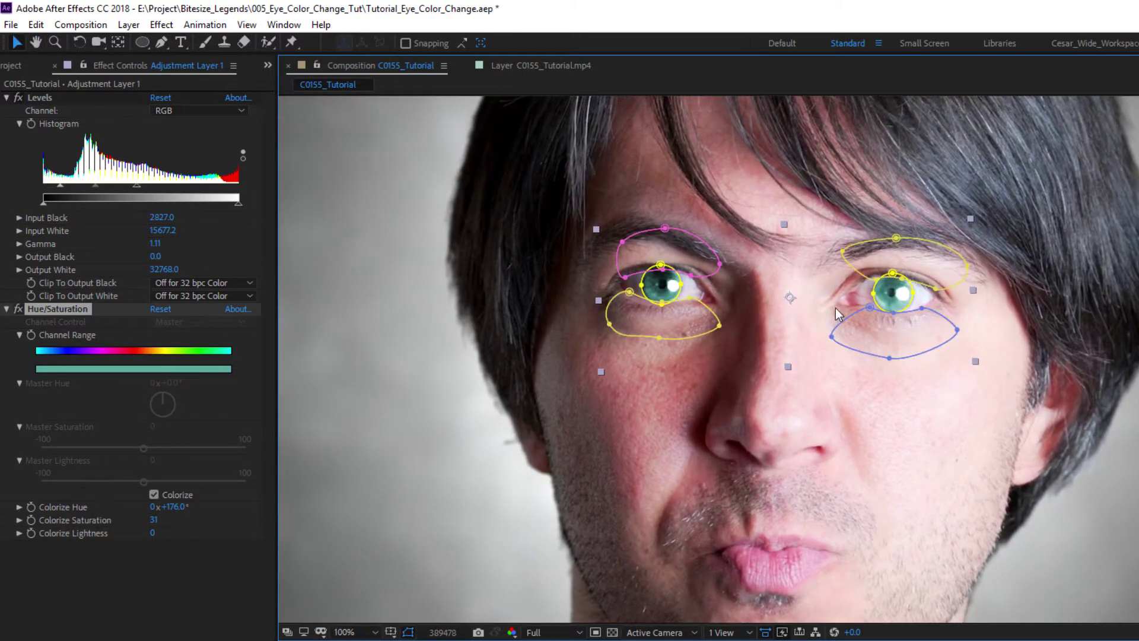
click(408, 631)
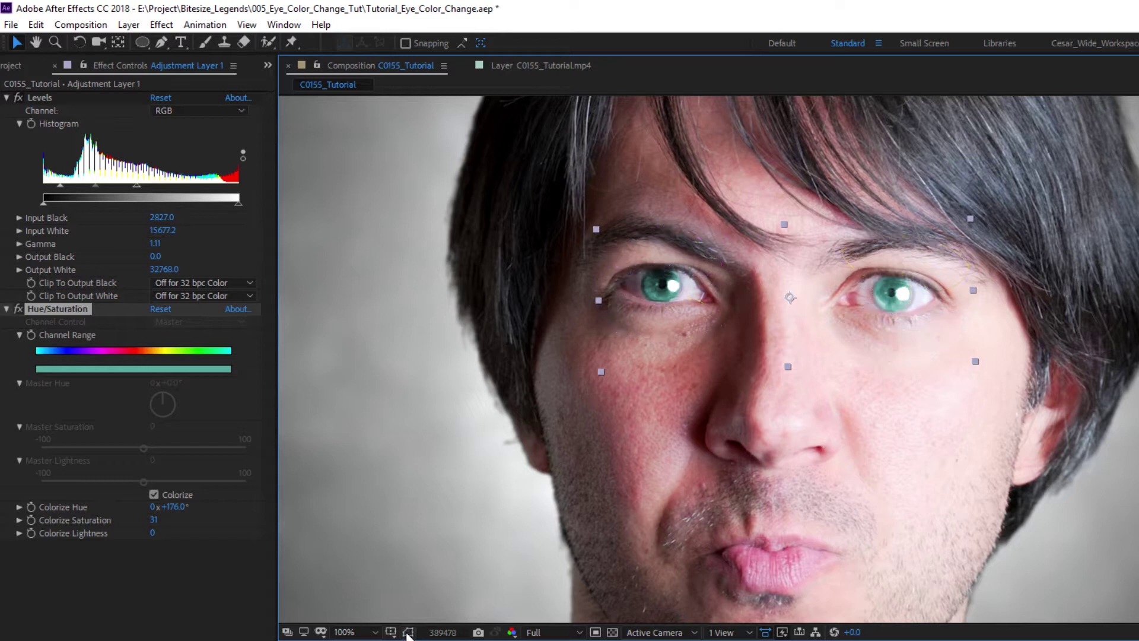
Step: Move the time indicator to the finger-snap frame 389499
drag(791, 485, 796, 450)
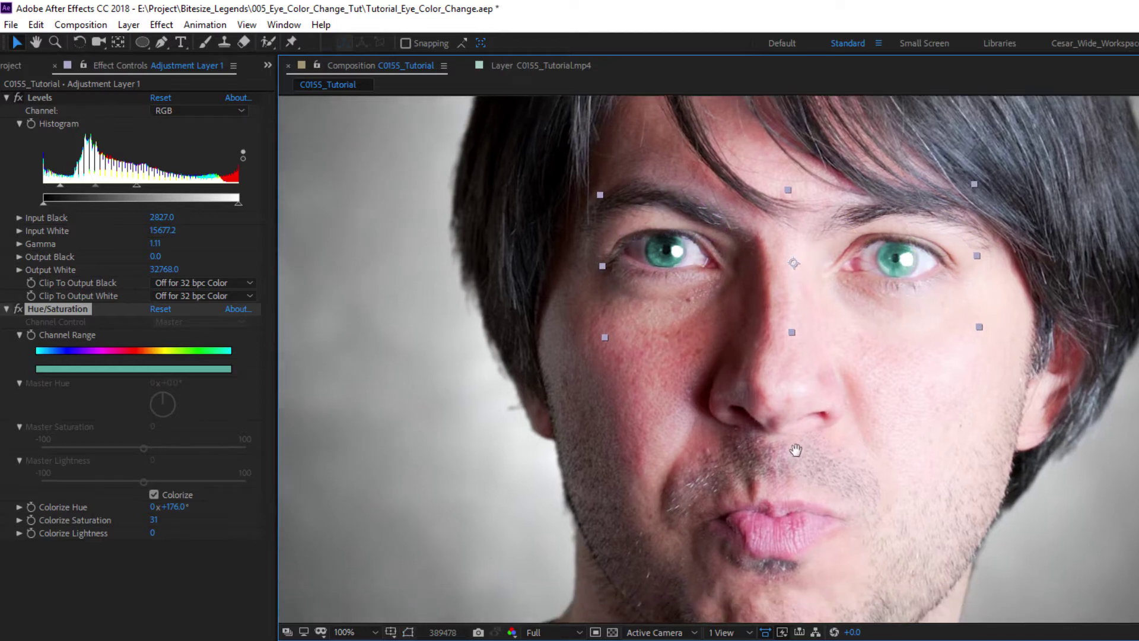
scroll(795, 450, down, 1)
drag(572, 611, 702, 607)
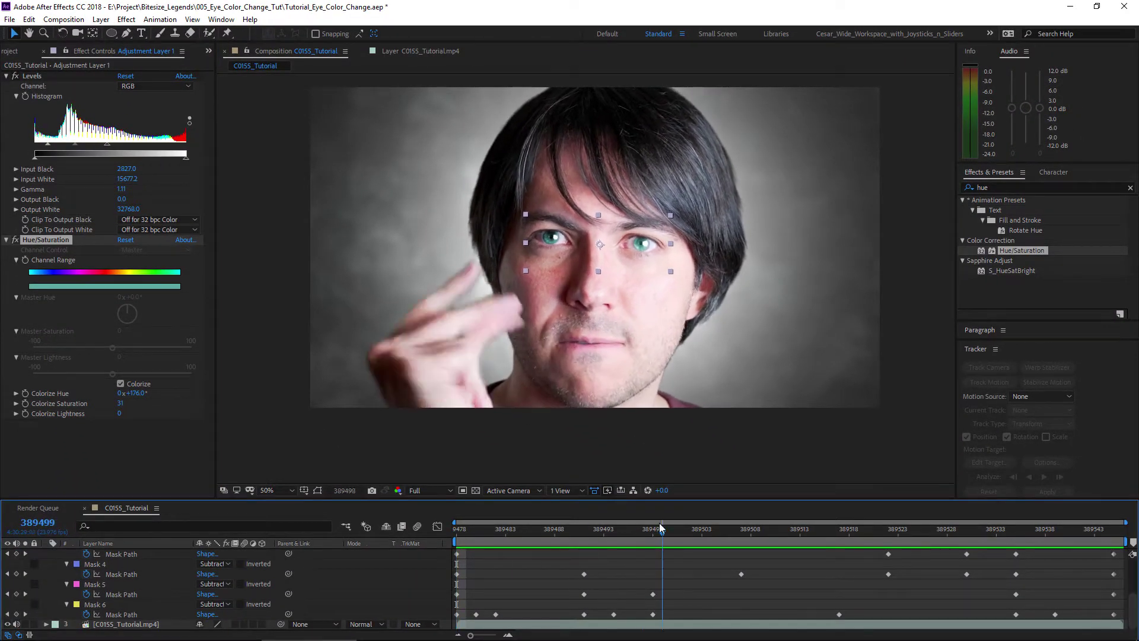
drag(611, 528, 654, 535)
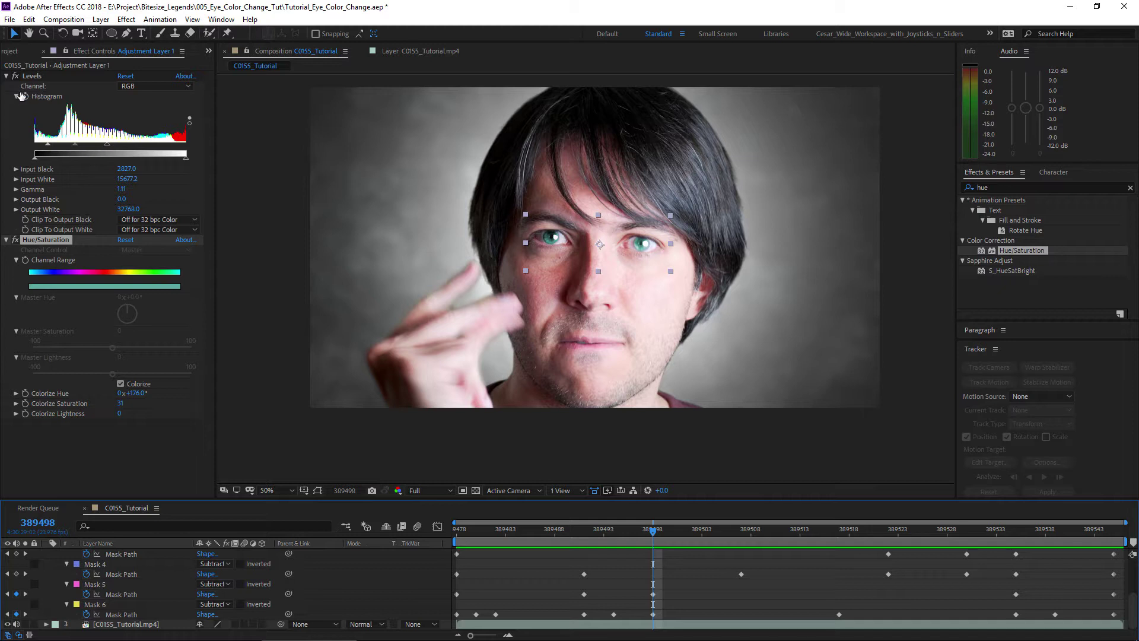
Step: Keyframe Levels Input White down to 9252.1 two frames after the snap
click(27, 99)
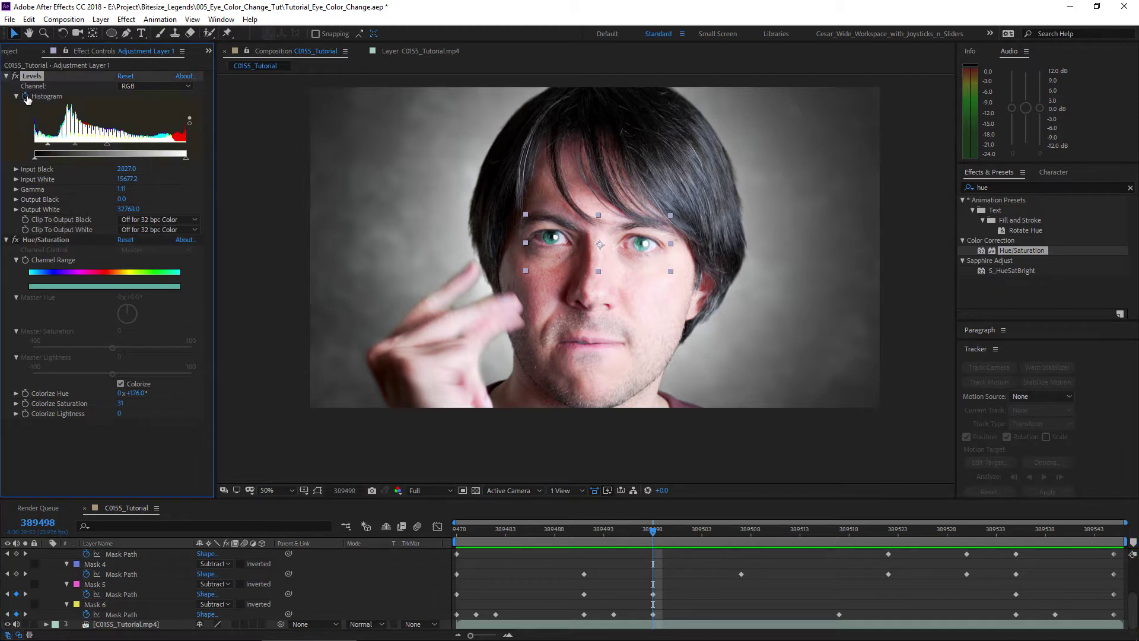
middle_click(622, 578)
key(u)
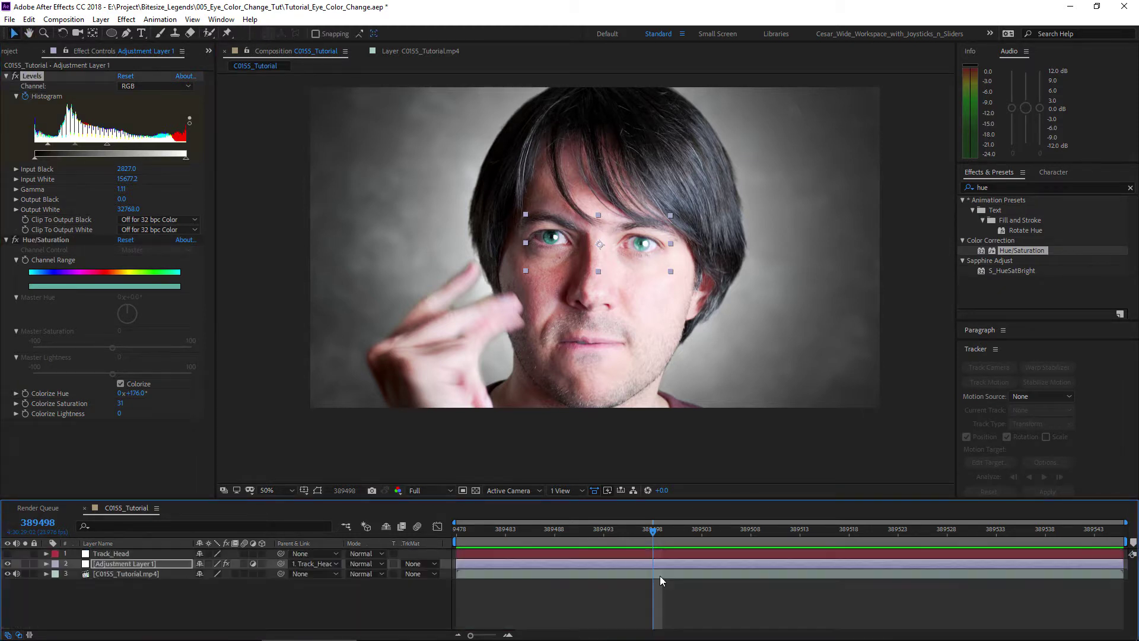
key(u)
scroll(664, 575, down, 5)
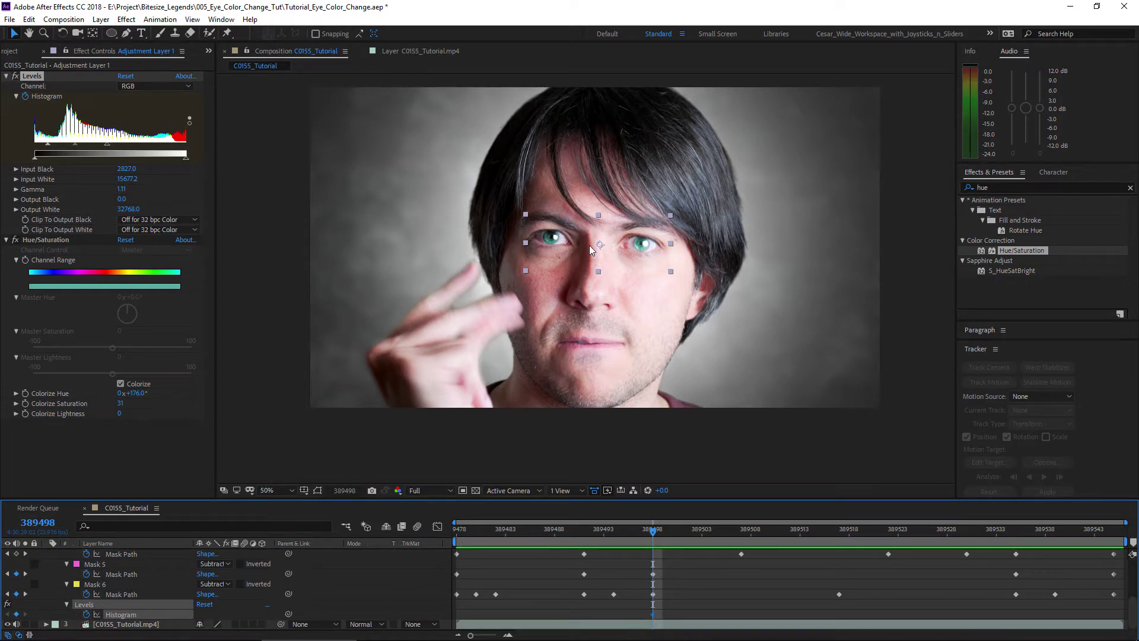
scroll(589, 244, up, 2)
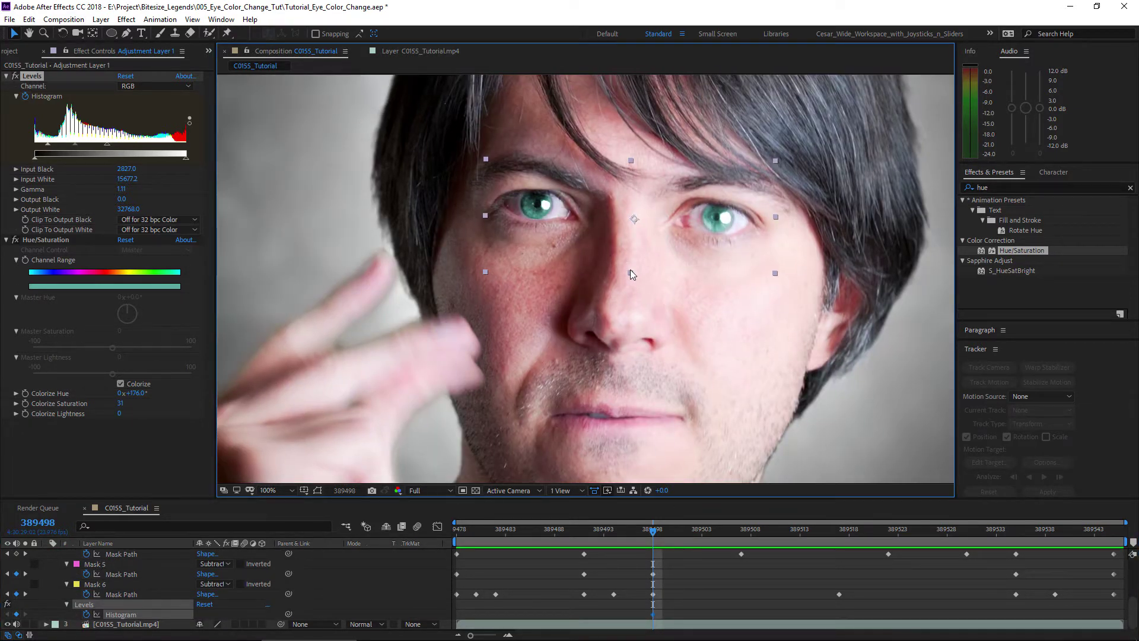
key(Page_Down)
key(Page_Down)
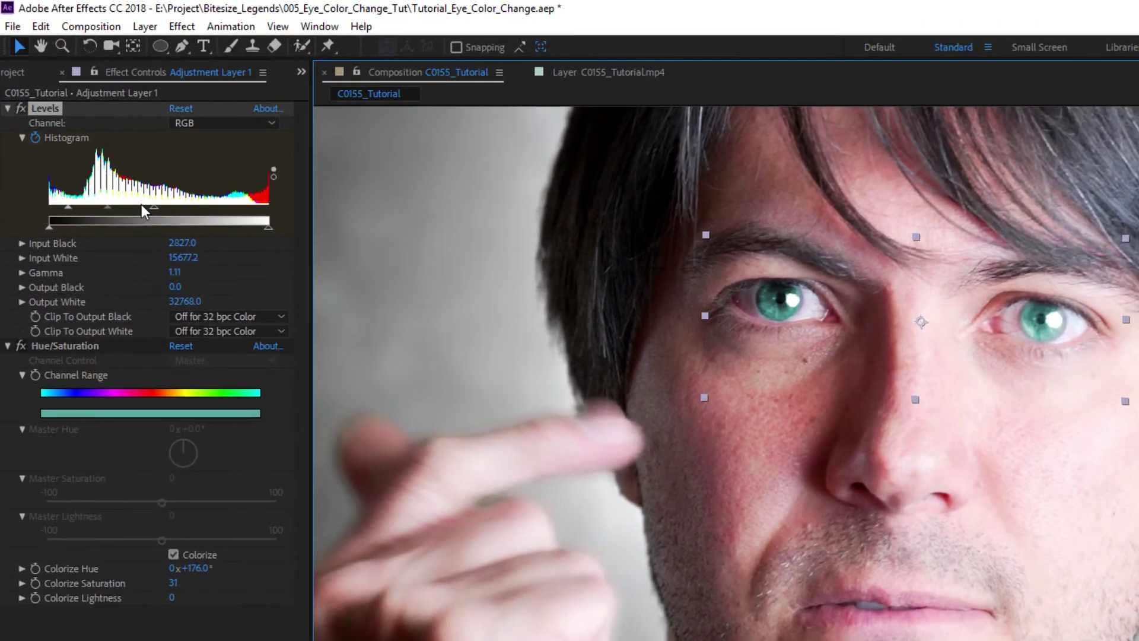
drag(152, 209, 112, 210)
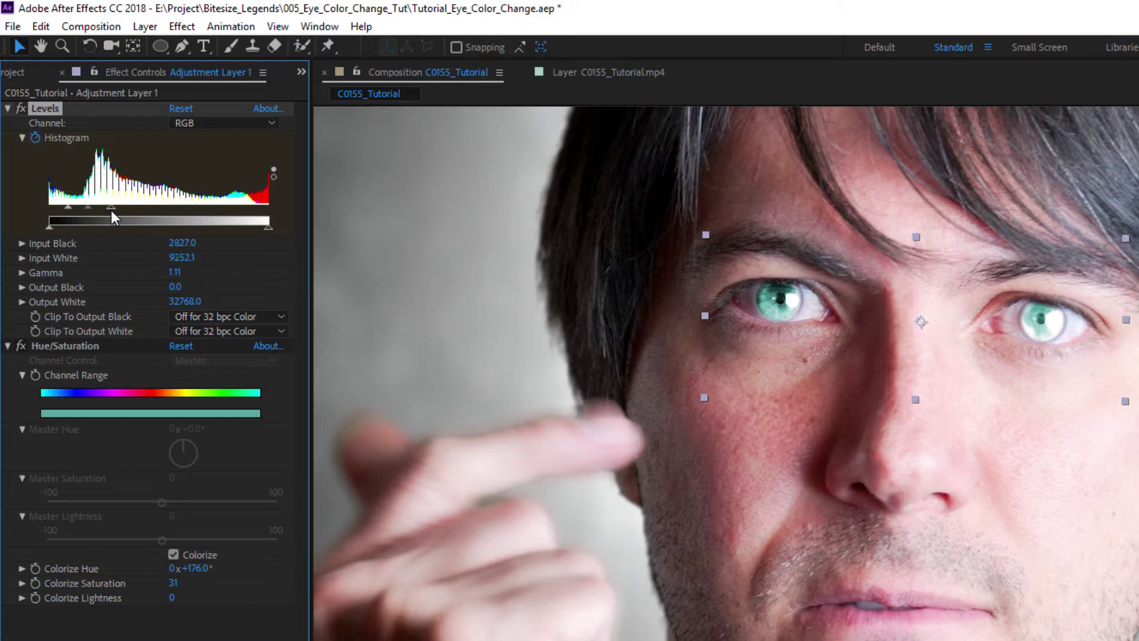
middle_click(1027, 571)
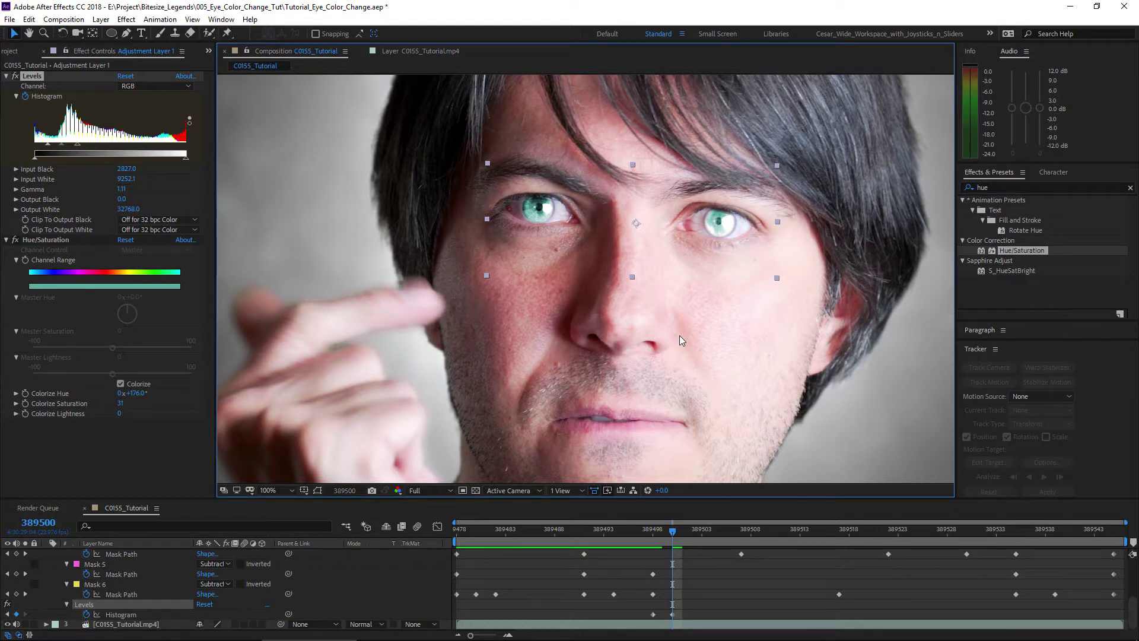
Step: Copy the first Levels Histogram keyframe and paste it at frame 389504 to end the flash
key(Page_Down)
key(Page_Down)
key(Page_Down)
key(Page_Down)
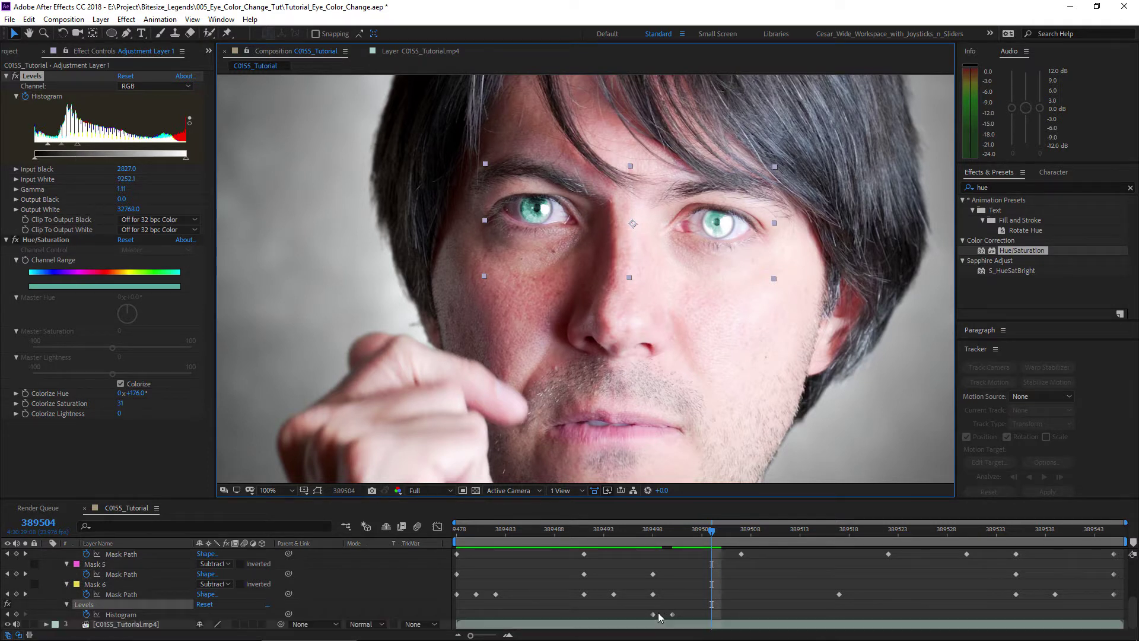
click(653, 613)
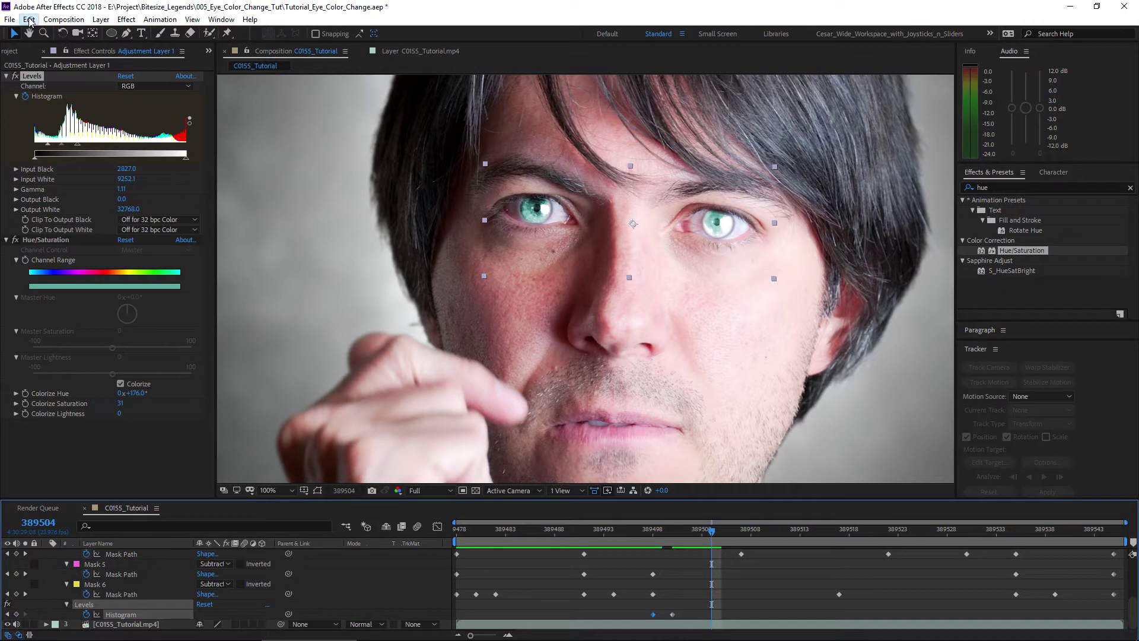
click(29, 21)
click(68, 84)
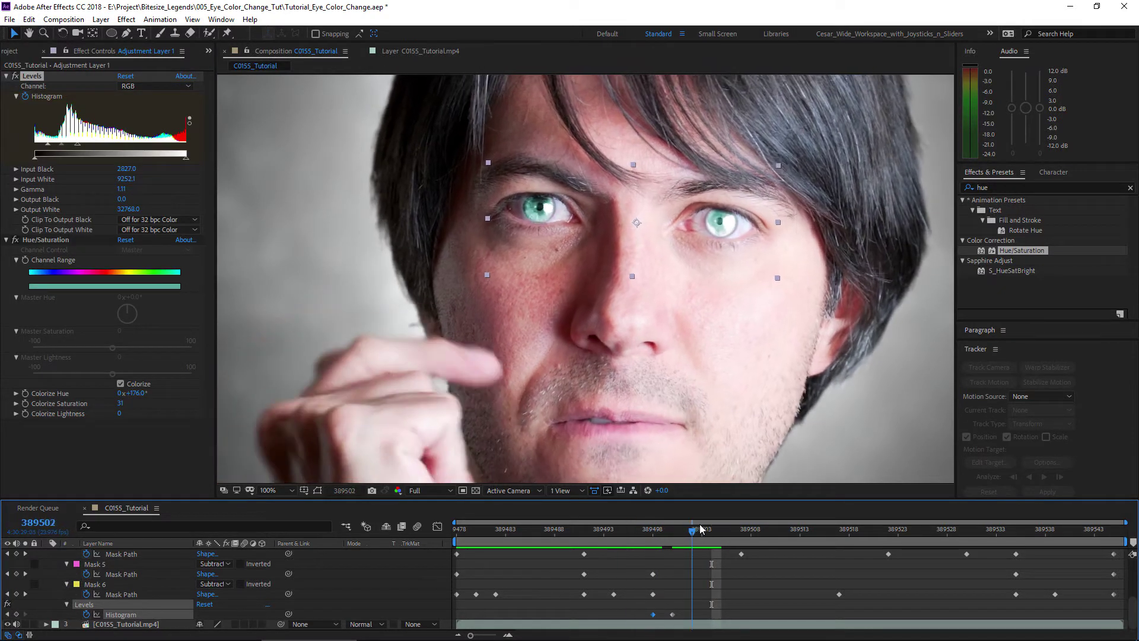
click(29, 20)
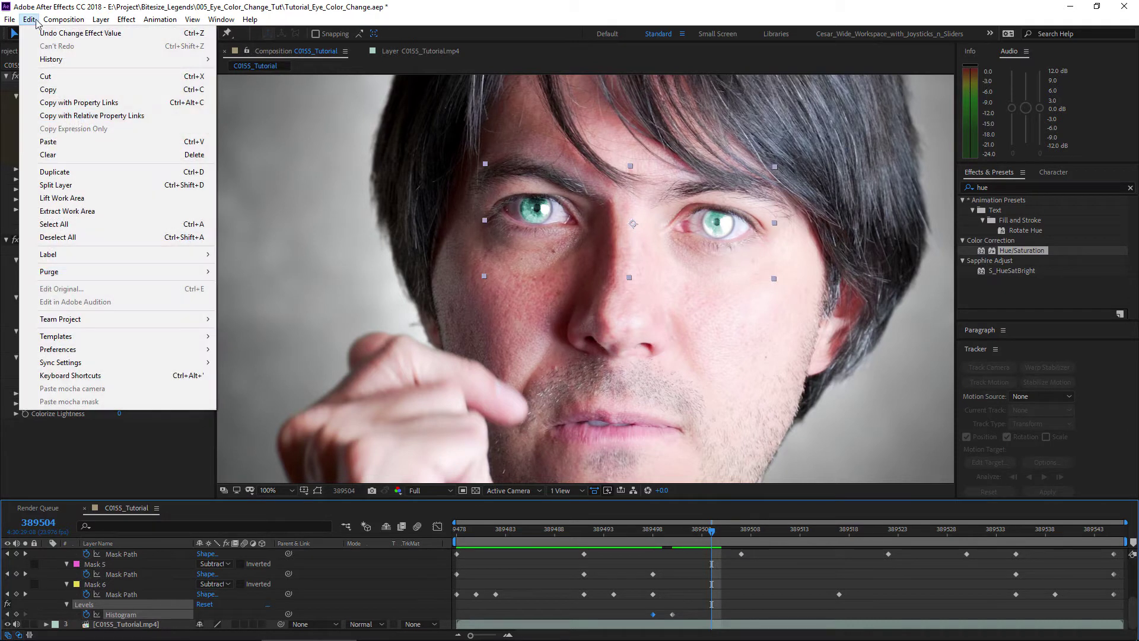
click(77, 144)
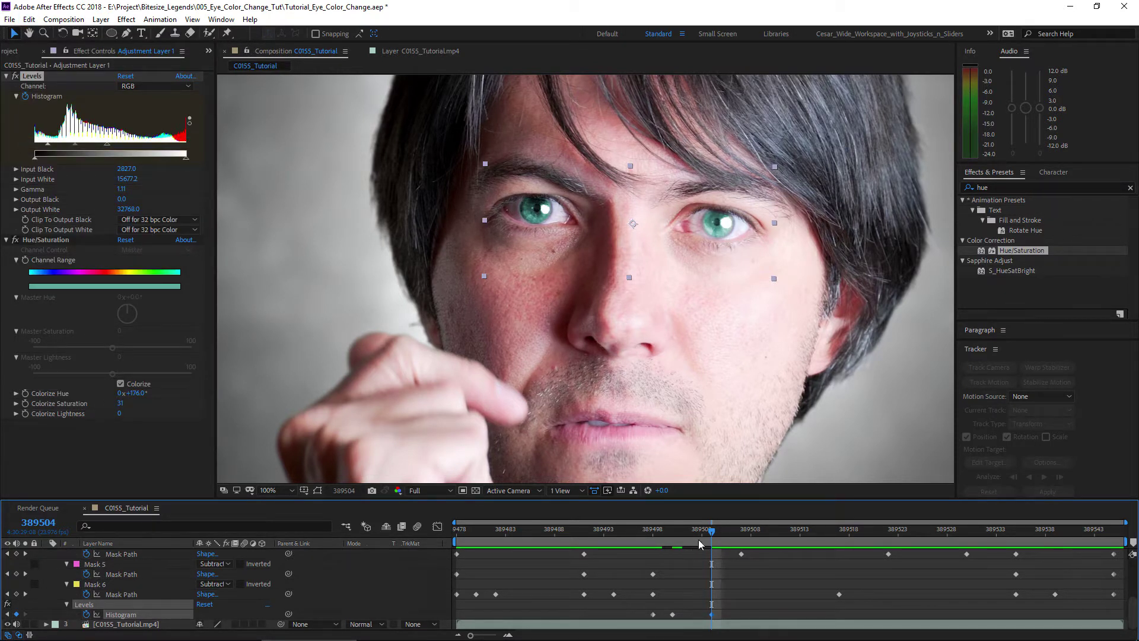
Step: Scrub and preview the flash, then return to frame 389495 before the snap
mouse_move(708, 533)
mouse_down()
mouse_move(646, 534)
mouse_move(707, 542)
mouse_up()
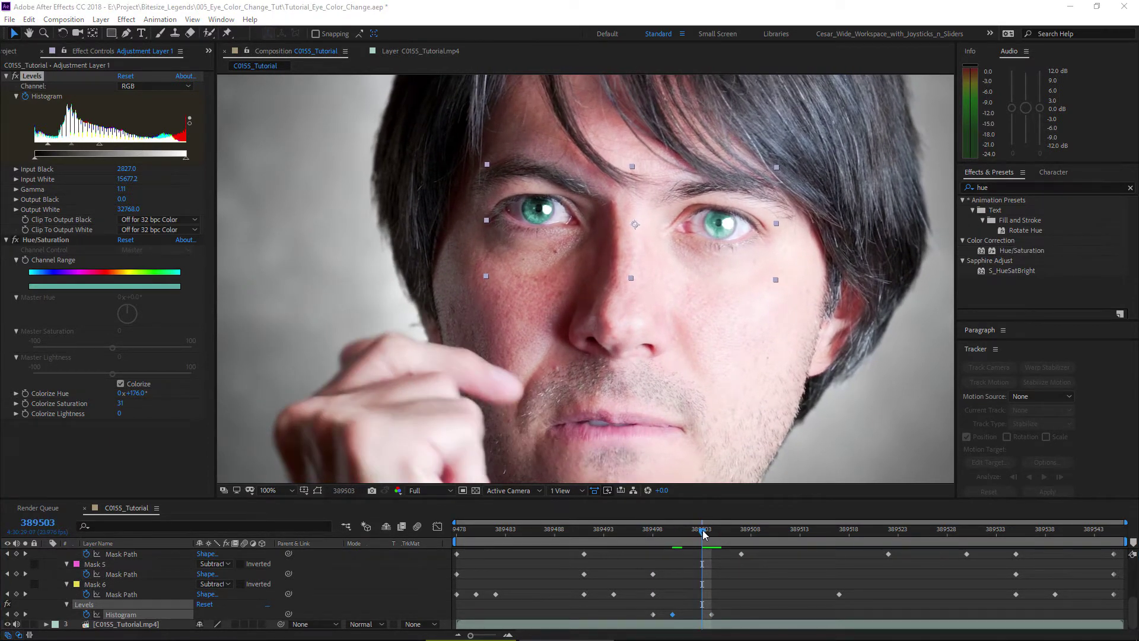
mouse_move(703, 531)
mouse_down()
mouse_move(674, 532)
mouse_move(702, 537)
mouse_up()
click(722, 574)
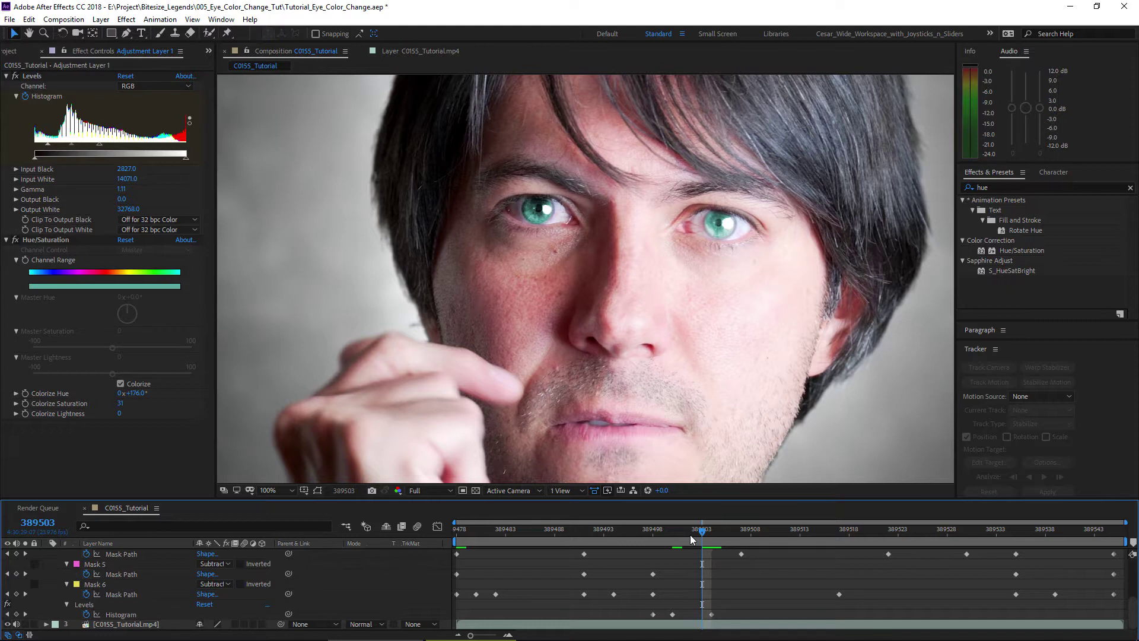
key(space)
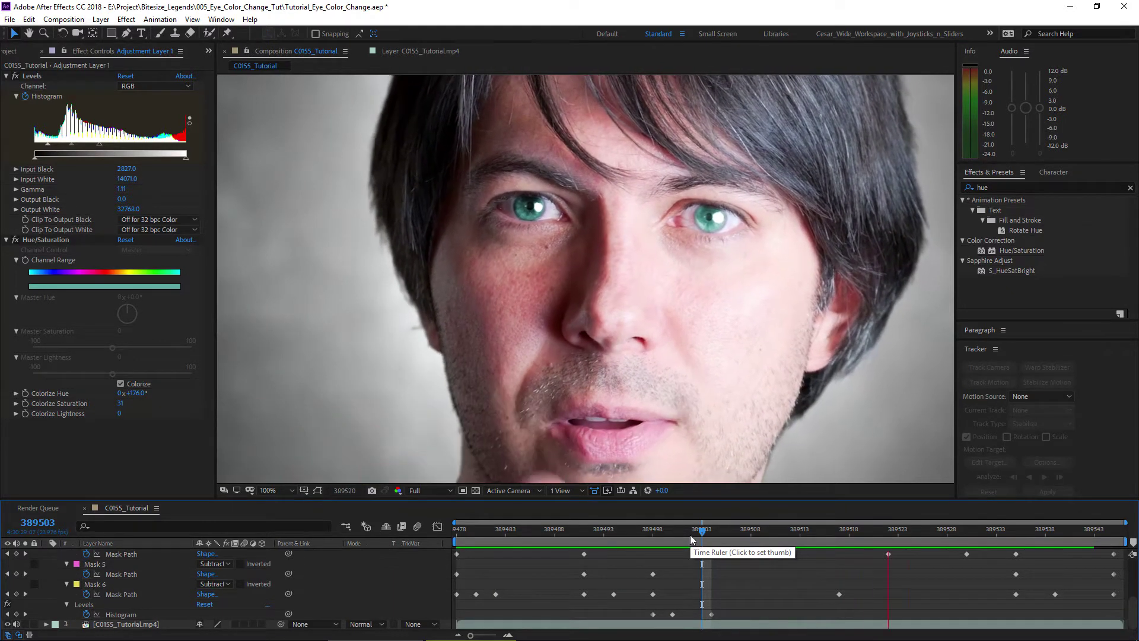
key(space)
drag(688, 528, 662, 563)
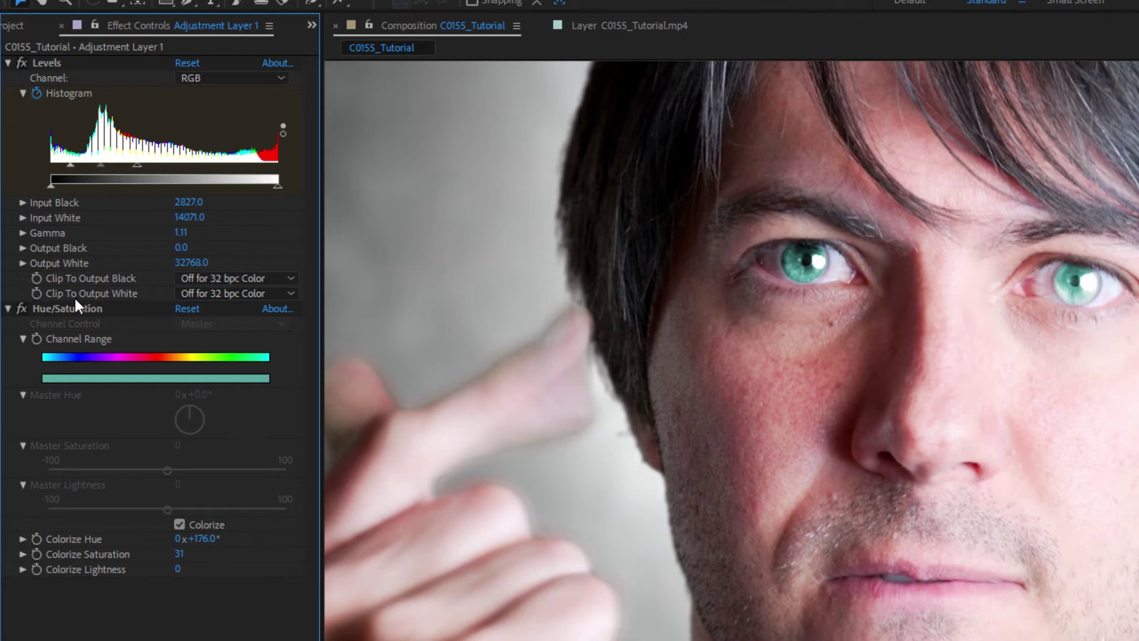
Step: Reveal the Hue/Saturation Colorize Hue and Saturation keyframes on the adjustment layer
click(48, 248)
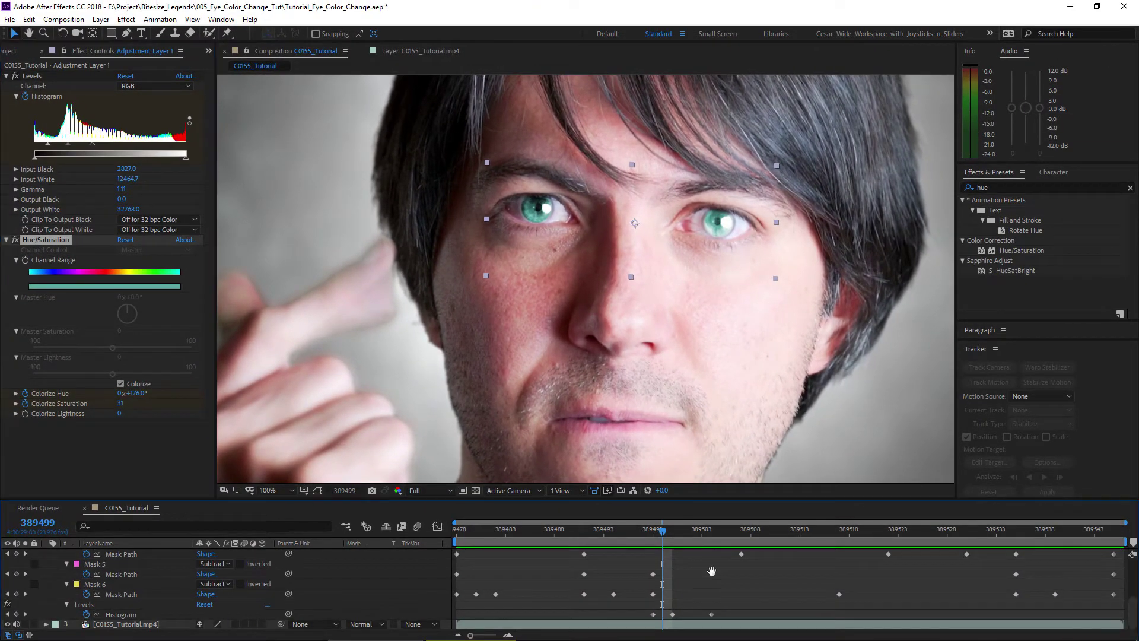
key(u)
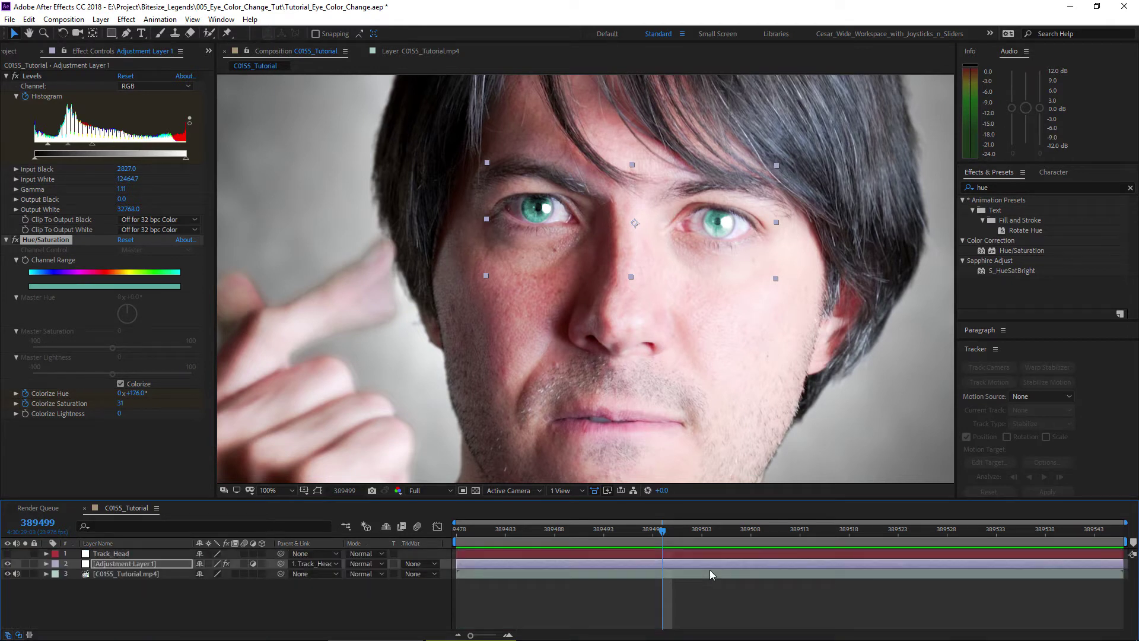
key(u)
scroll(703, 574, down, 5)
drag(651, 598, 669, 616)
click(667, 603)
click(663, 603)
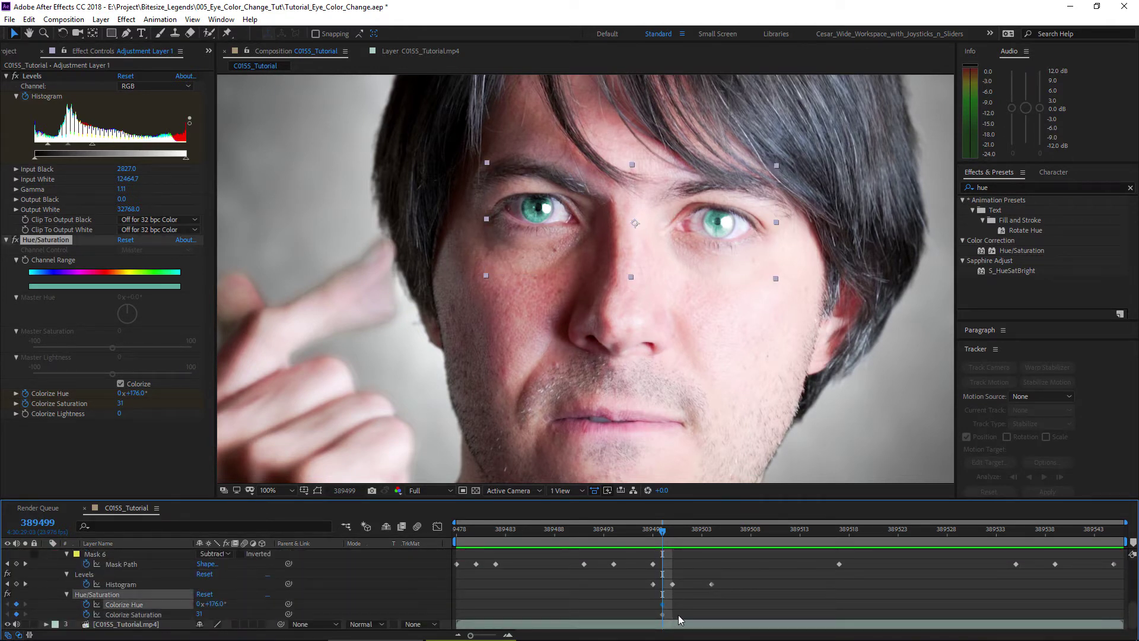
click(663, 615)
click(674, 608)
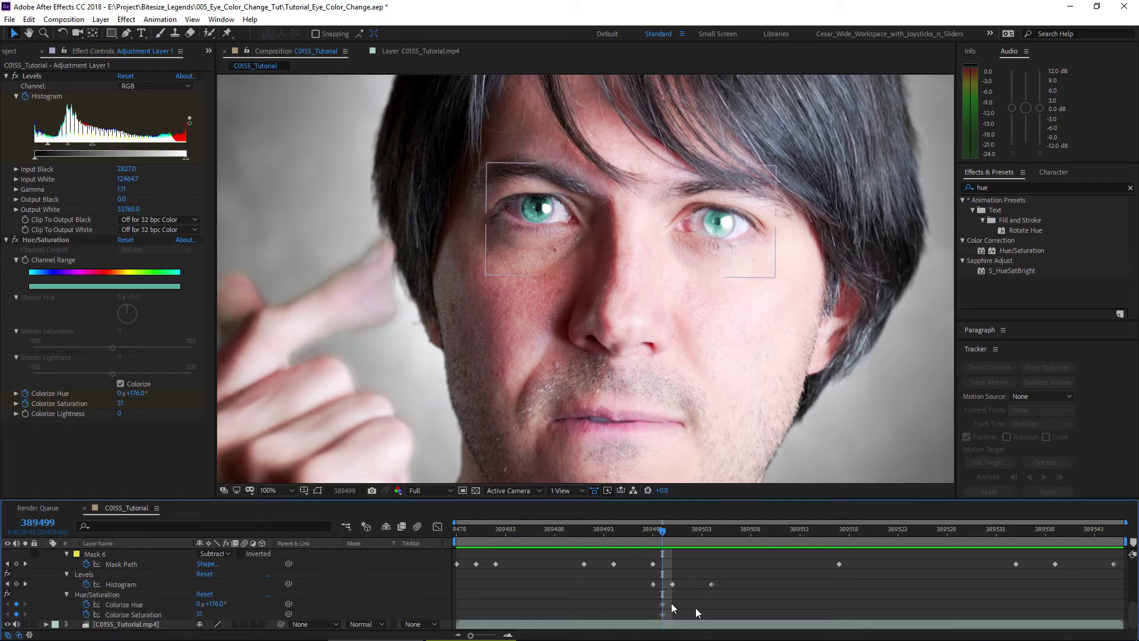
Step: At frame 389501, set Colorize Hue to 354° and Saturation to 67 for red irises
drag(663, 529, 685, 539)
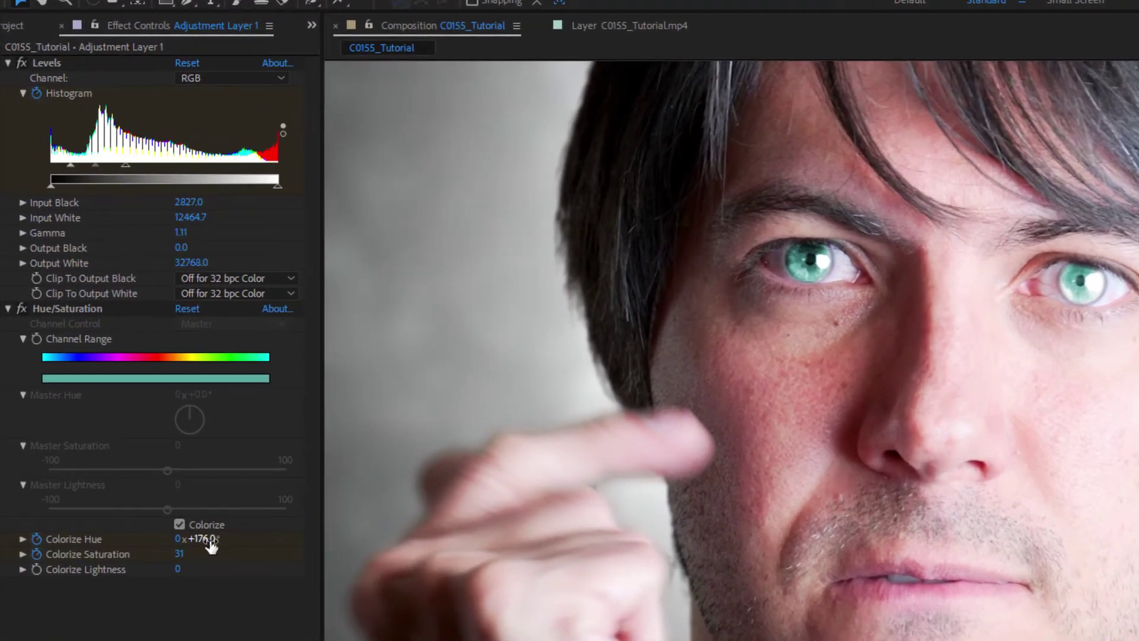
drag(142, 393, 155, 394)
drag(232, 541, 253, 543)
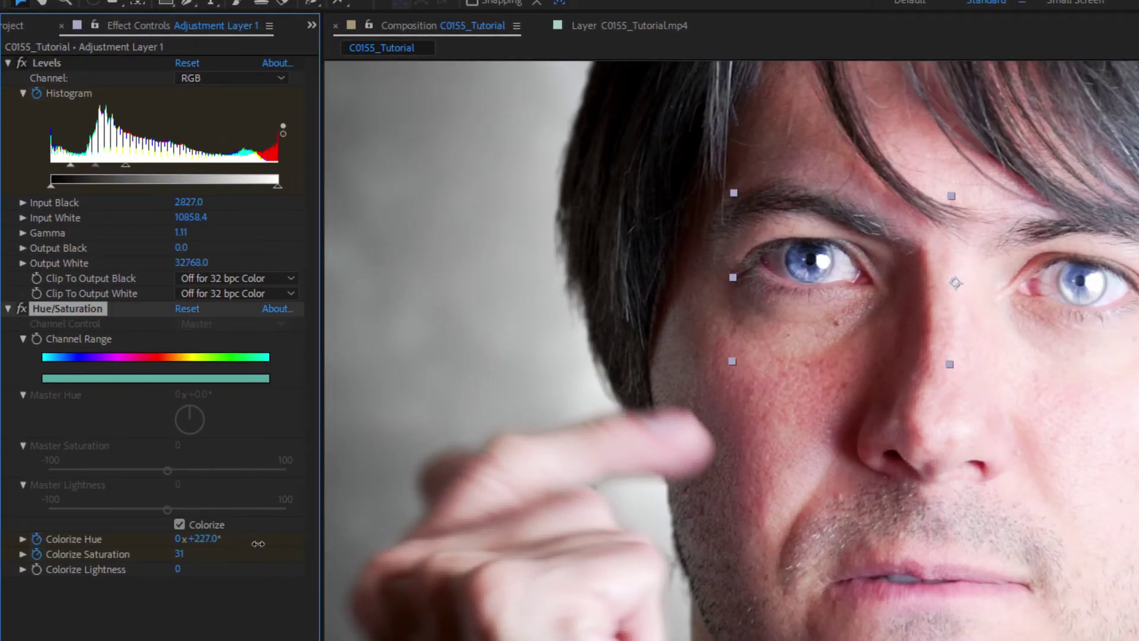
drag(337, 558, 295, 560)
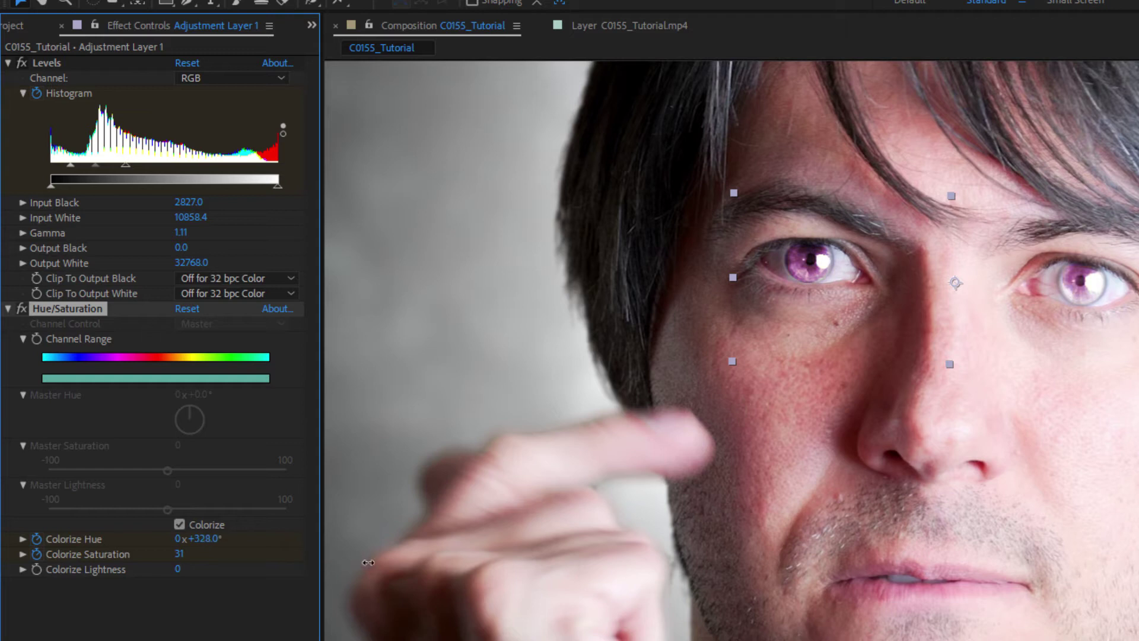
mouse_move(388, 564)
mouse_down()
mouse_move(407, 563)
mouse_move(393, 564)
mouse_up()
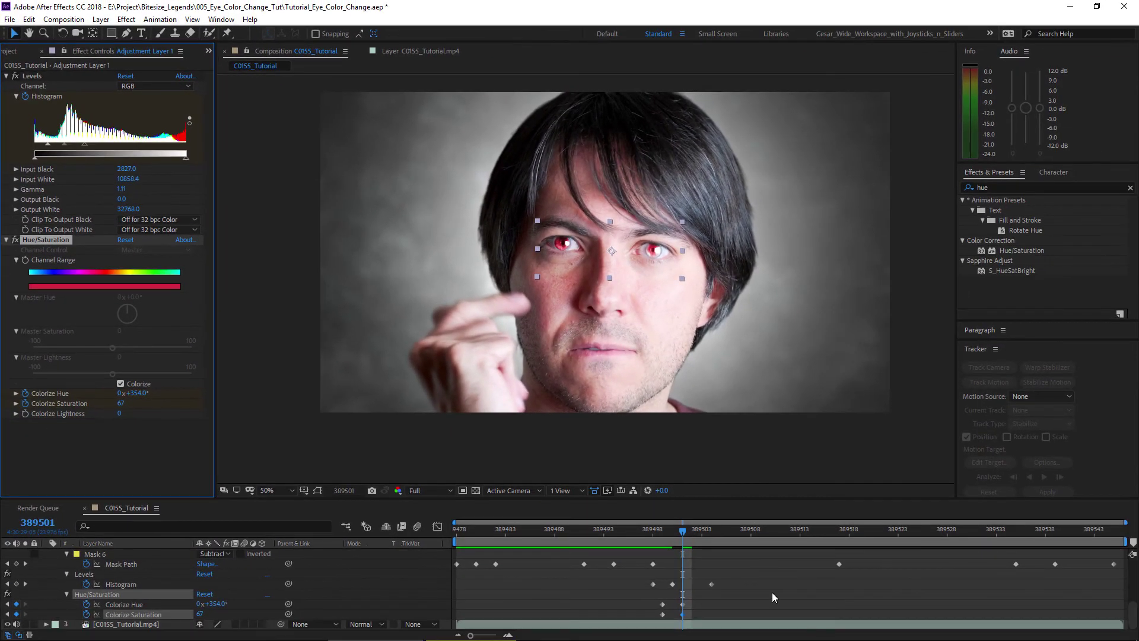
Step: Compare against the earlier teal frames and preview the red-eye change
click(773, 593)
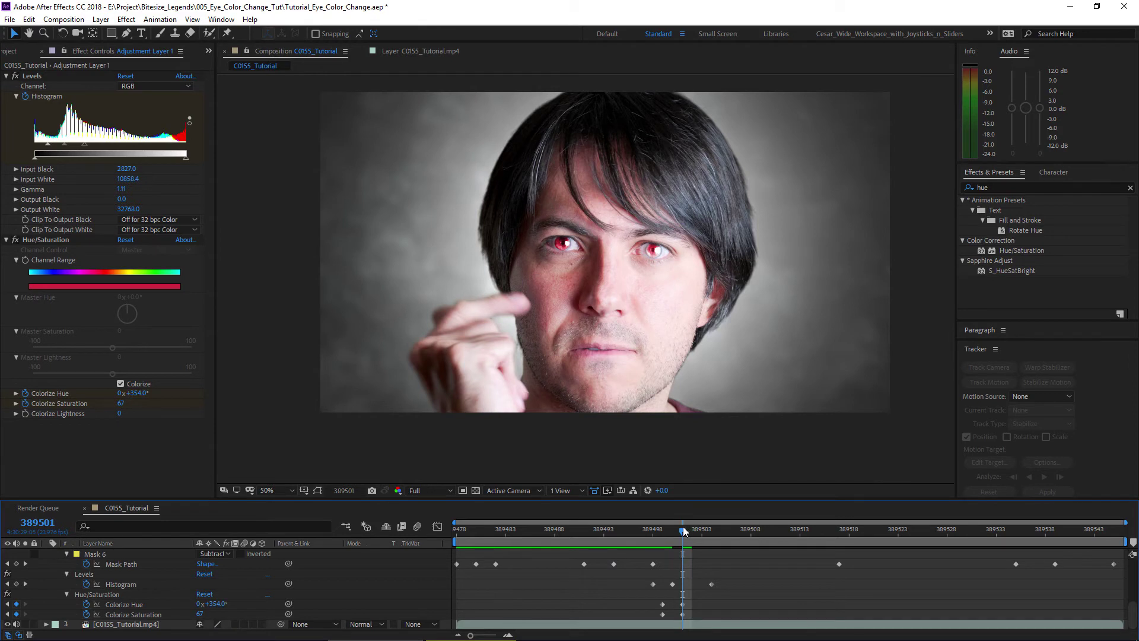
mouse_move(683, 530)
mouse_down()
mouse_move(658, 536)
mouse_move(672, 537)
mouse_up()
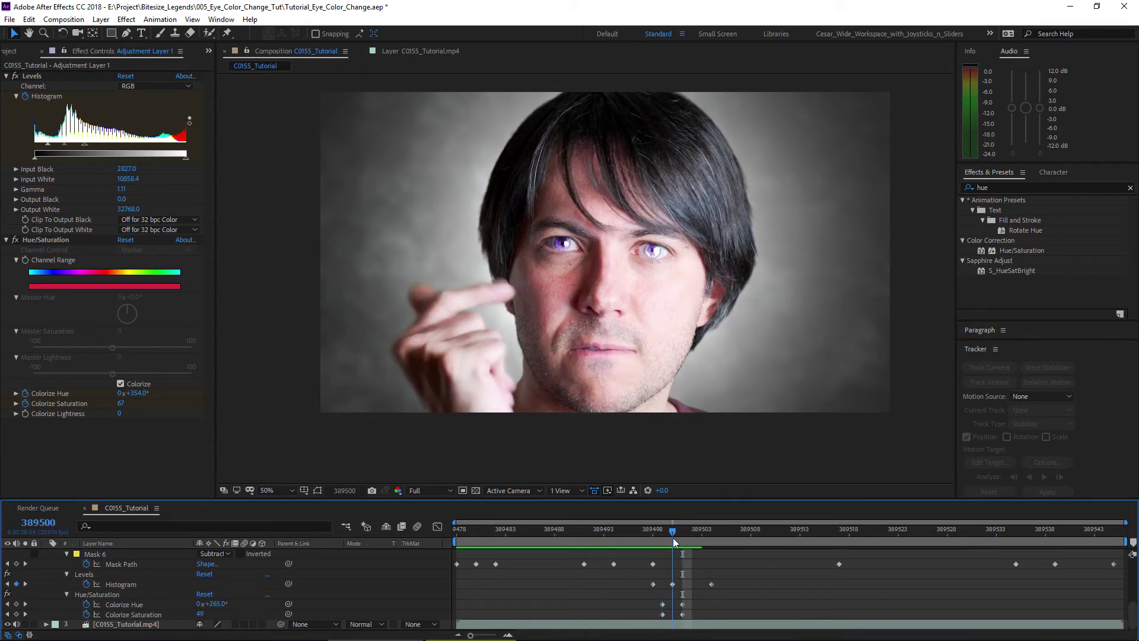
scroll(610, 296, up, 1)
scroll(608, 301, down, 1)
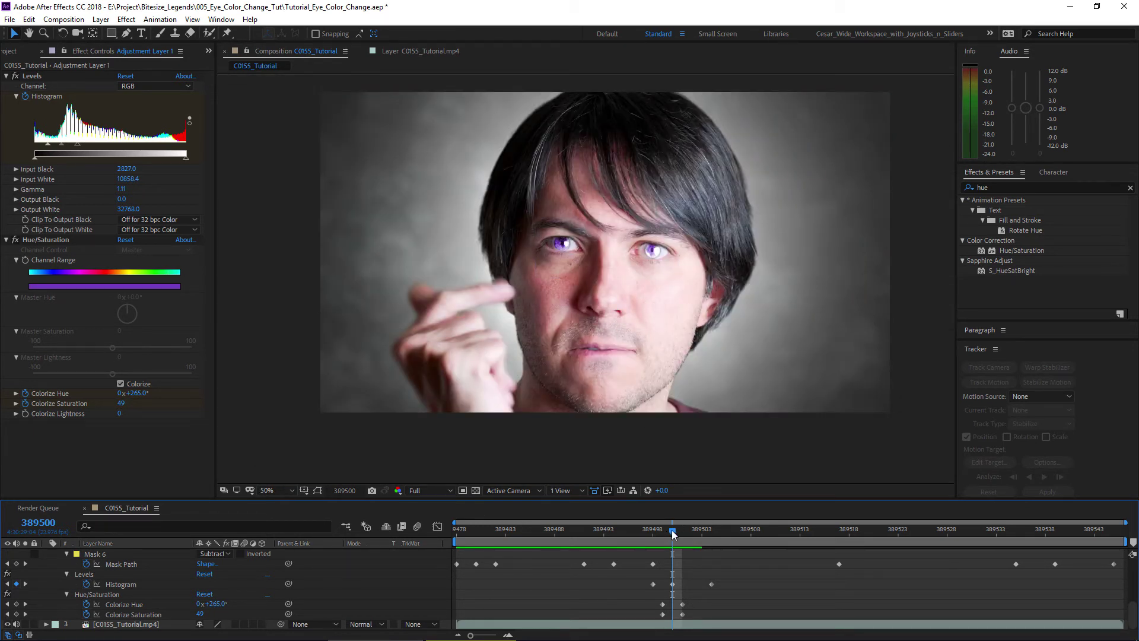
key(space)
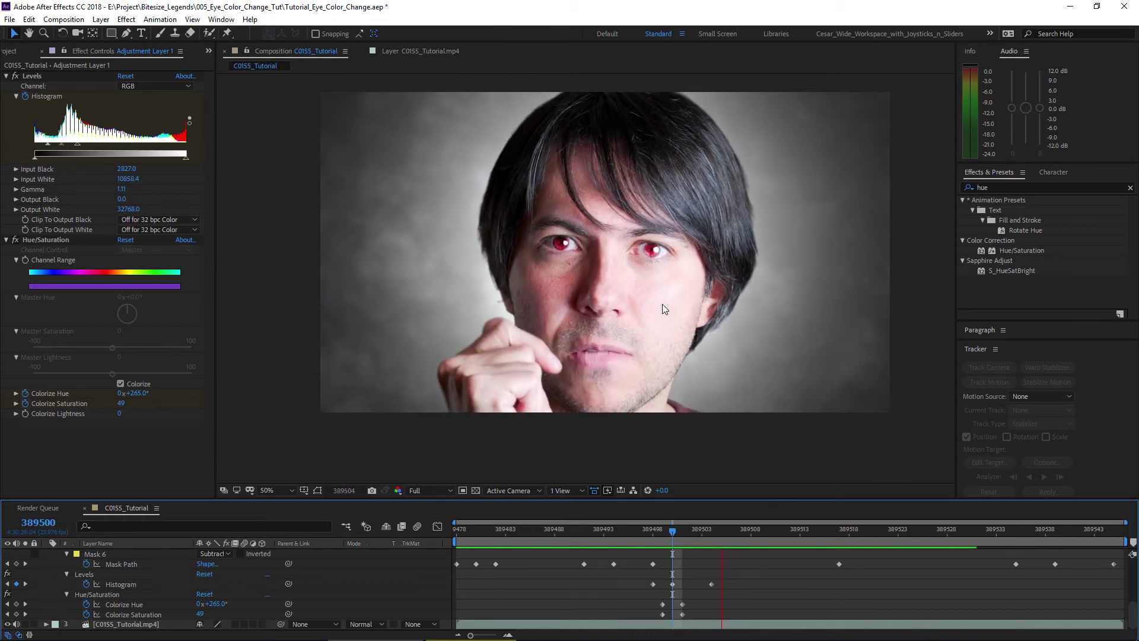
scroll(662, 304, up, 1)
Step: Maximize the Composition panel, centre the face, and return to the Selection tool during playback
key(grave)
mouse_move(670, 307)
mouse_down()
mouse_move(664, 265)
mouse_move(679, 303)
mouse_move(662, 302)
mouse_up()
key(v)
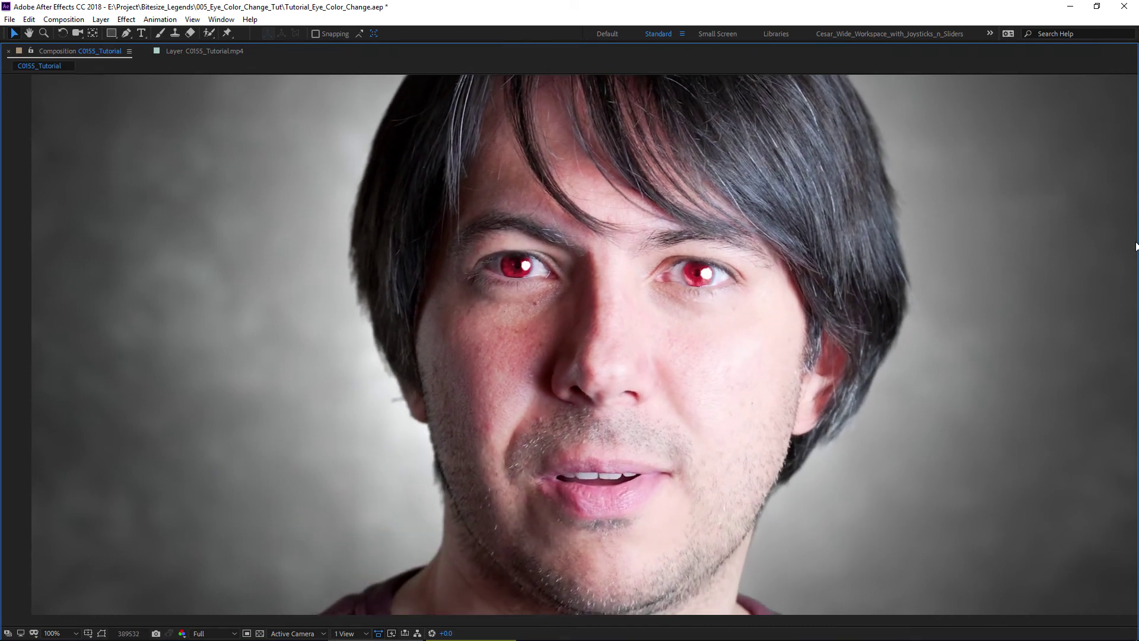